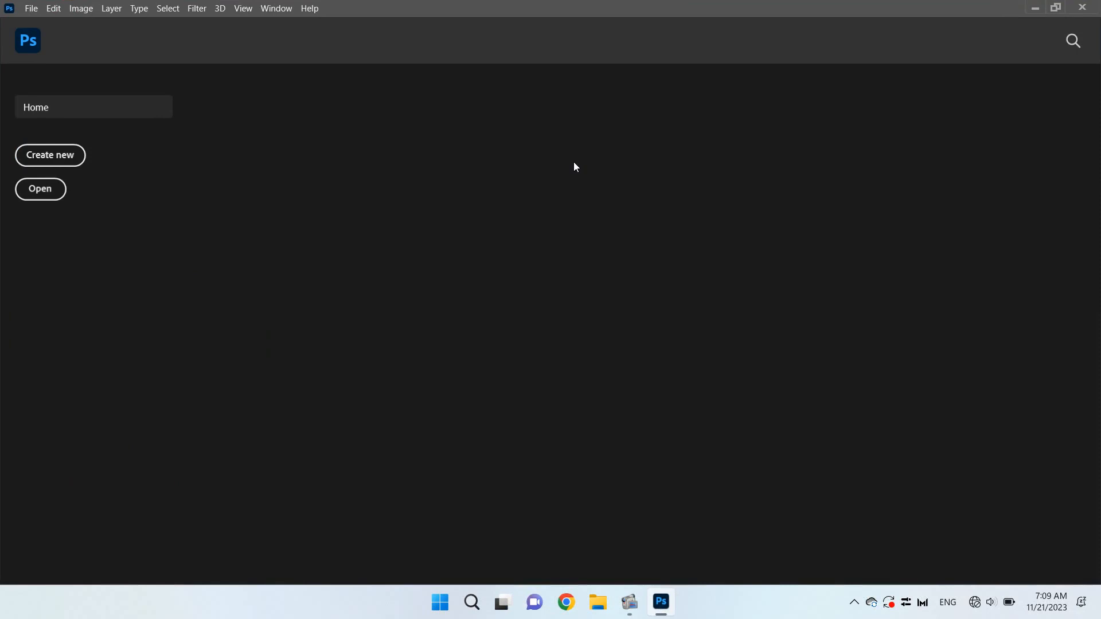
# Create a new document 122 cm wide and 52 cm high at a resolution of 150 pixels/centimeter
pyautogui.hotkey('ctrl', 'n')
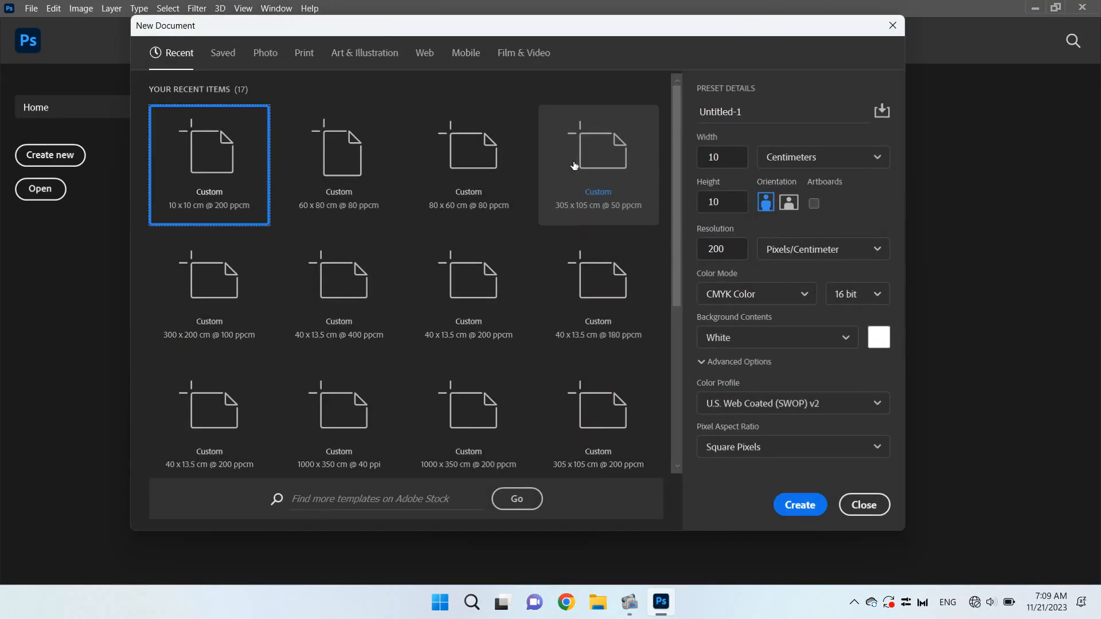
pyautogui.click(730, 156)
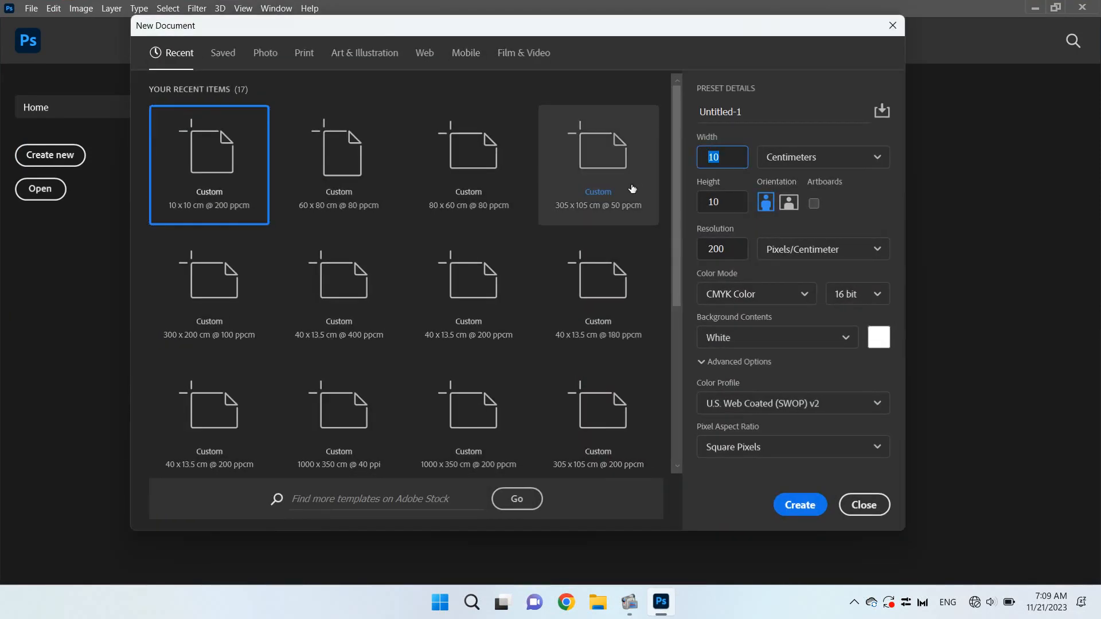
pyautogui.write('122')
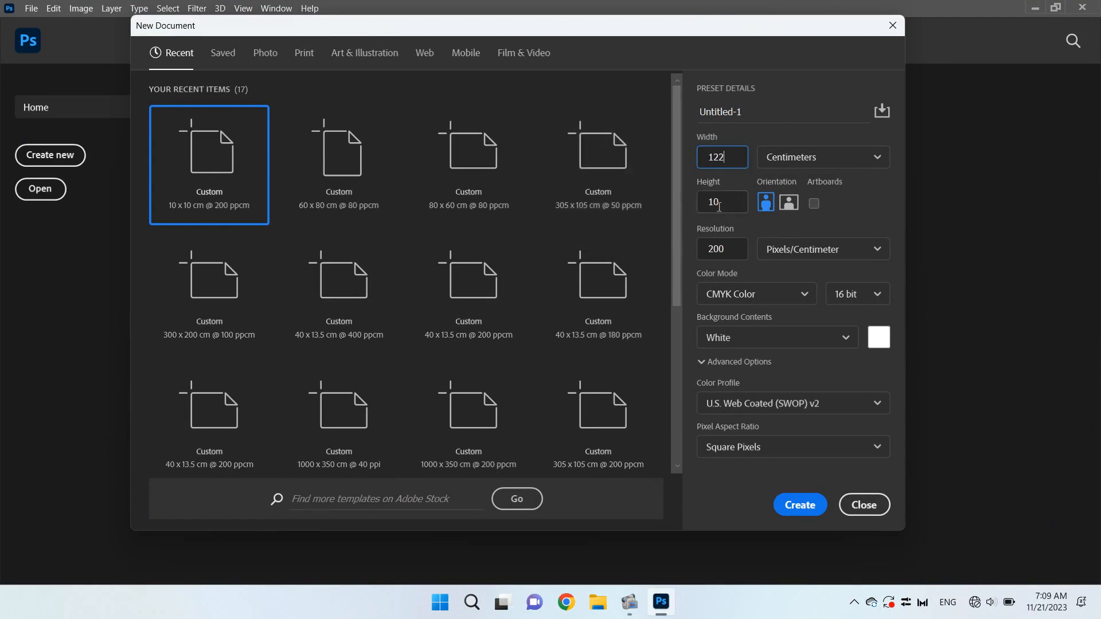
pyautogui.moveTo(721, 208); pyautogui.dragTo(672, 222)
pyautogui.click(725, 205)
pyautogui.write('52')
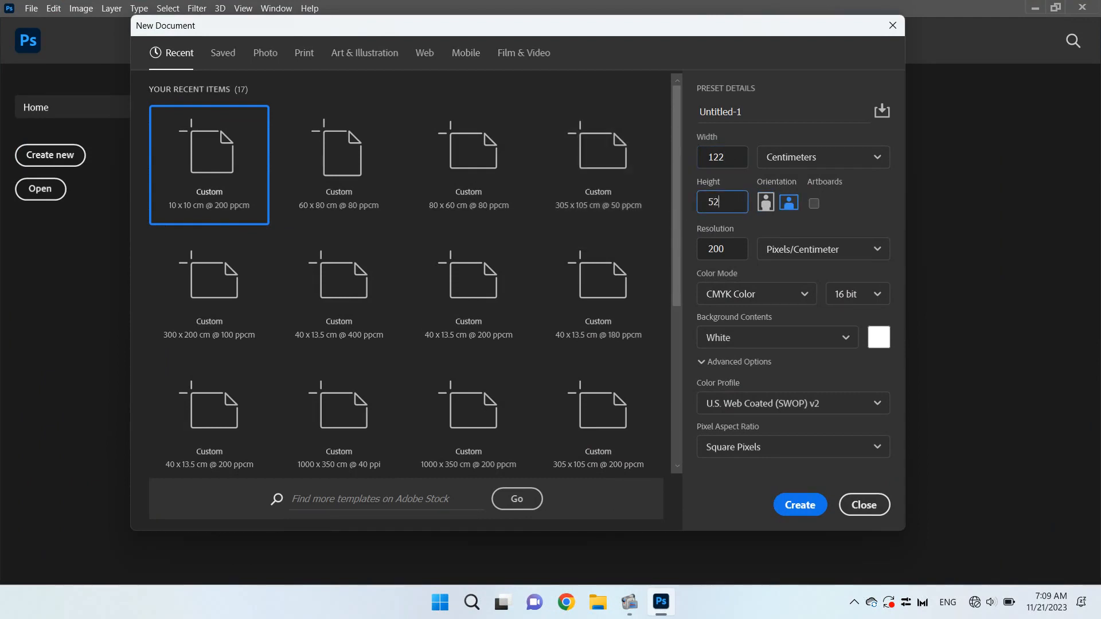
pyautogui.click(727, 249)
pyautogui.write('150')
pyautogui.click(815, 504)
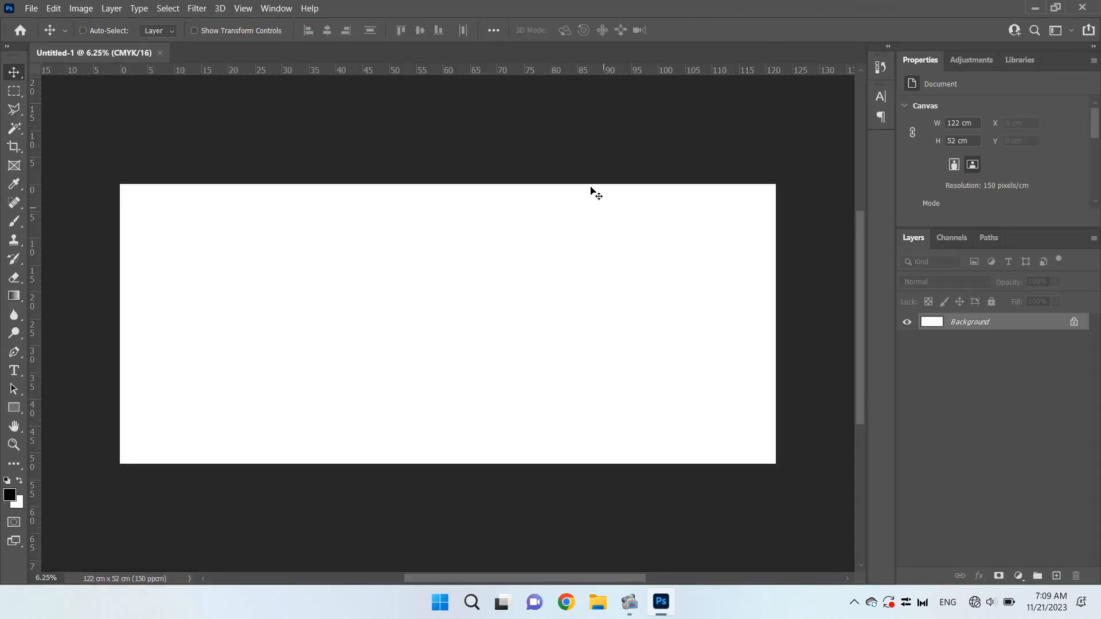
# Duplicate the Background layer and add a Gradient Overlay effect to the copy
pyautogui.hotkey('ctrl', '0')
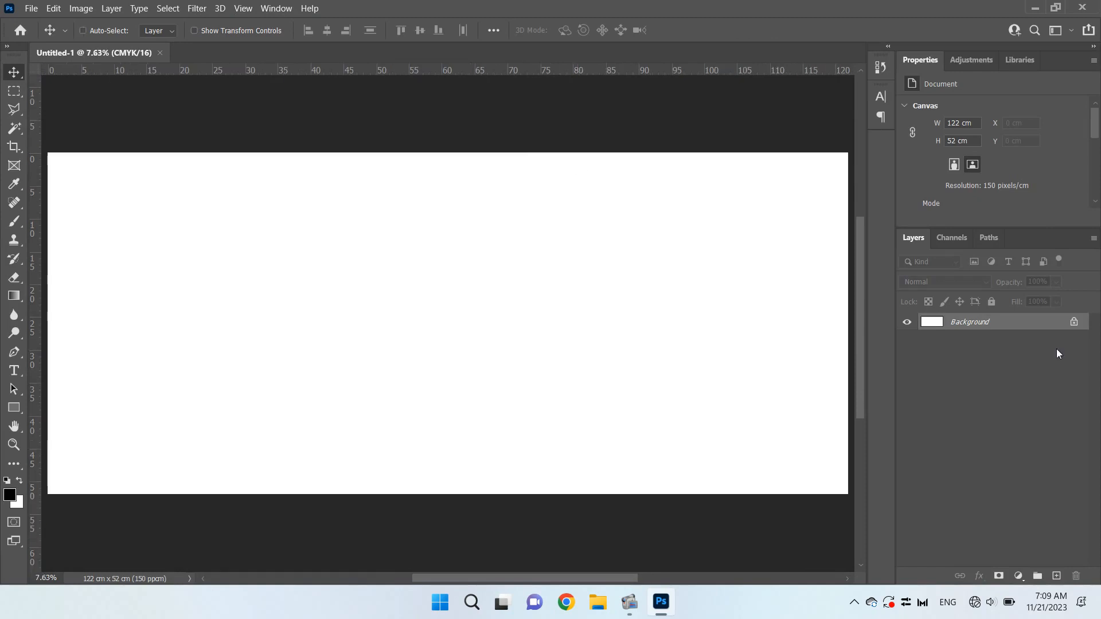
pyautogui.hotkey('ctrl', 'j')
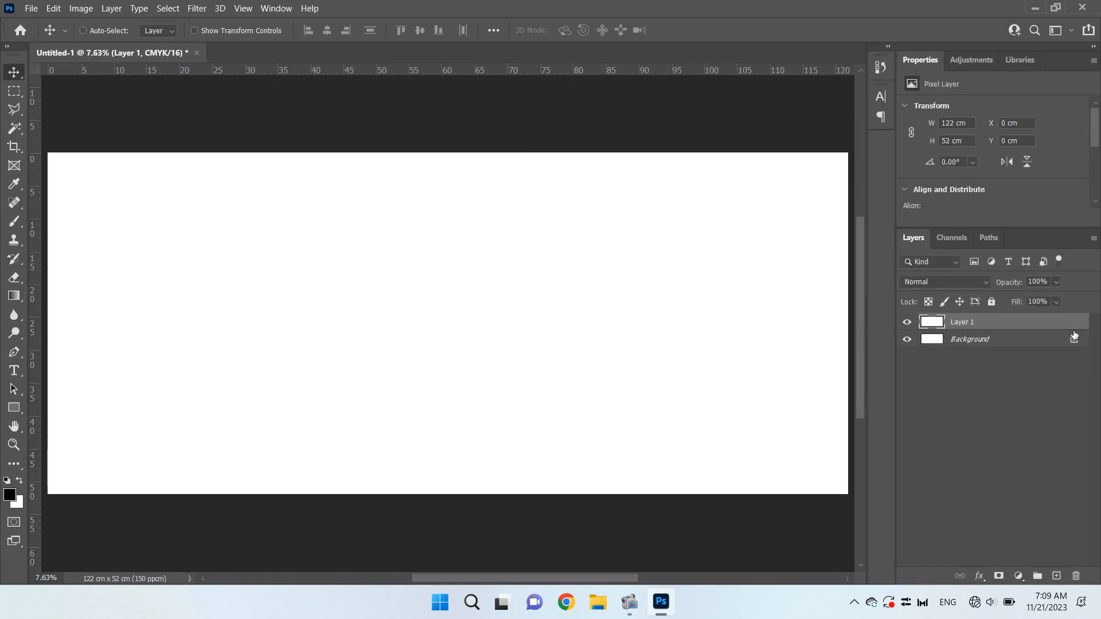
pyautogui.rightClick(1021, 322)
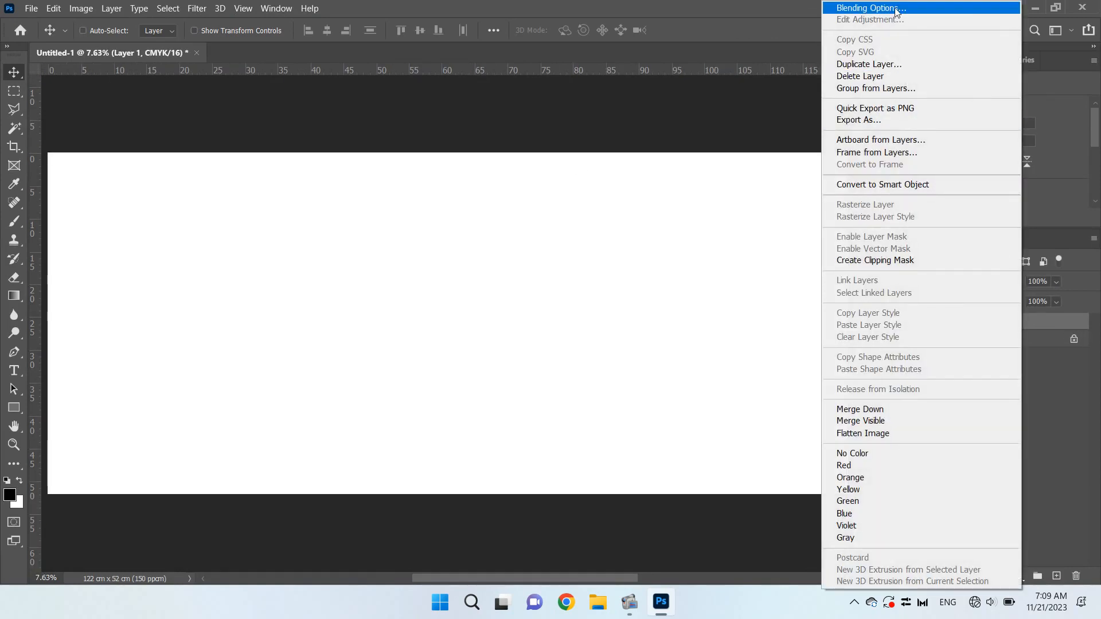
pyautogui.click(877, 8)
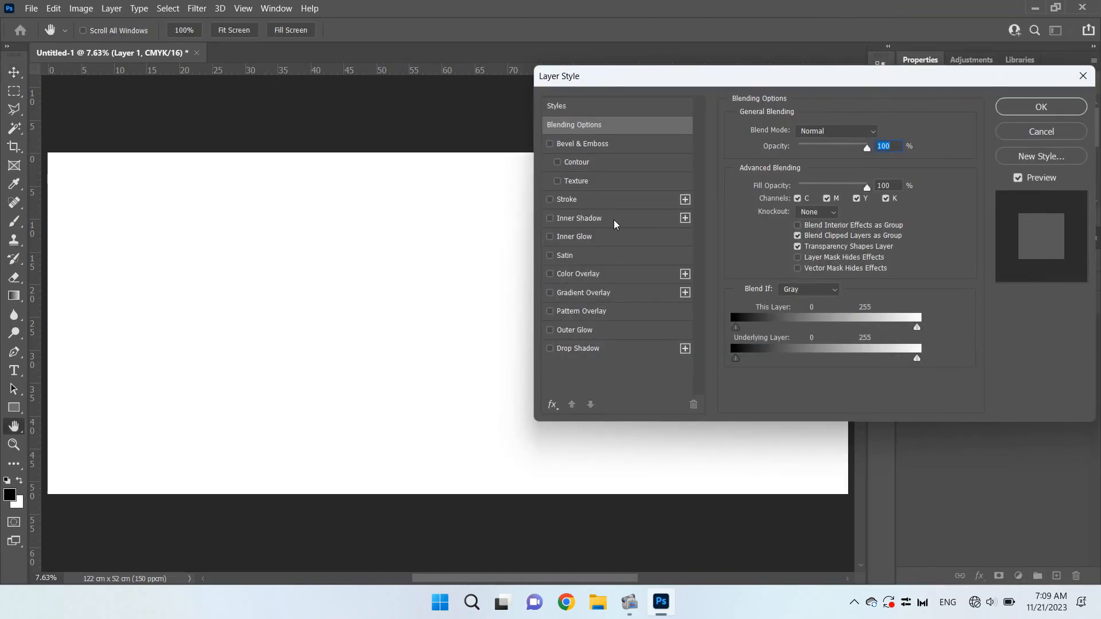
pyautogui.click(629, 293)
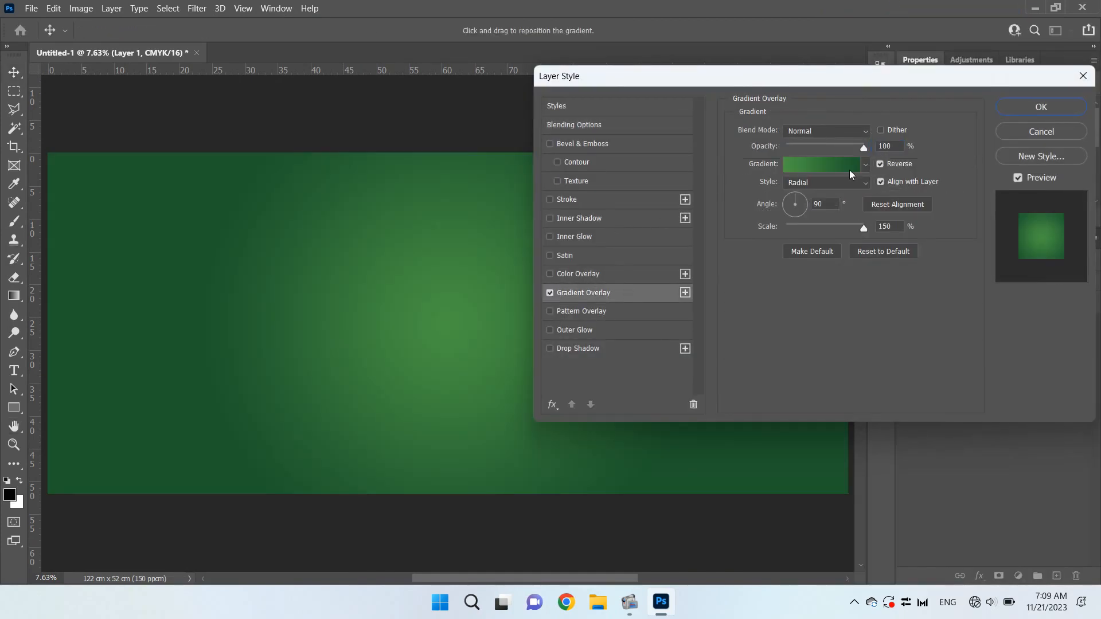
# Set the start color stop of the overlay's gradient, at location 0%, to hex 88171a
pyautogui.click(825, 168)
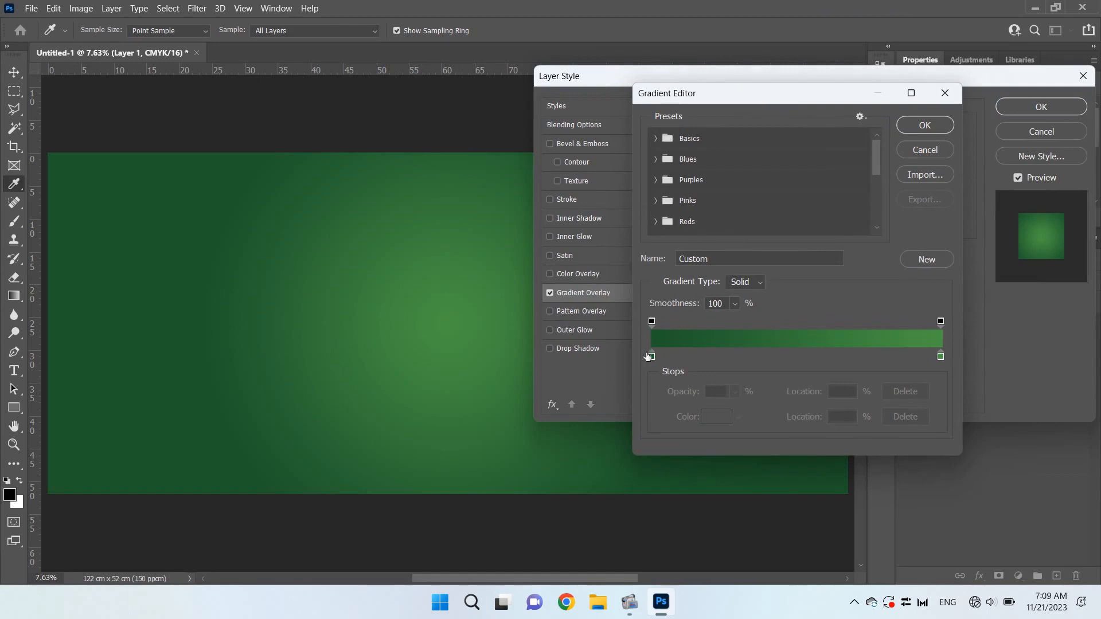
pyautogui.click(652, 357)
pyautogui.click(712, 418)
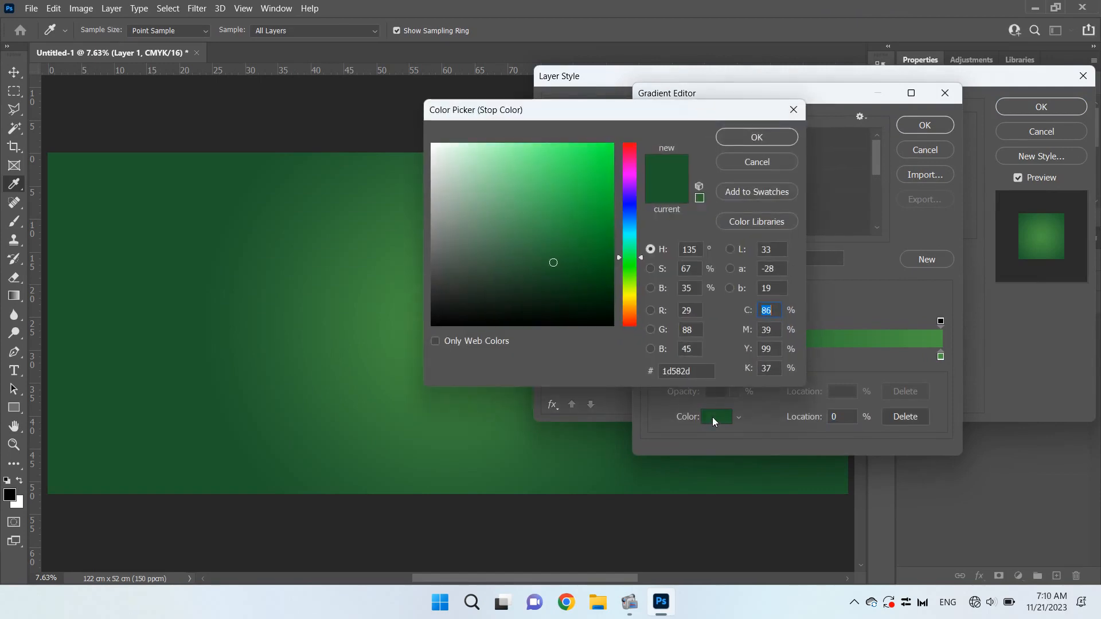
pyautogui.click(698, 369)
pyautogui.write('81')
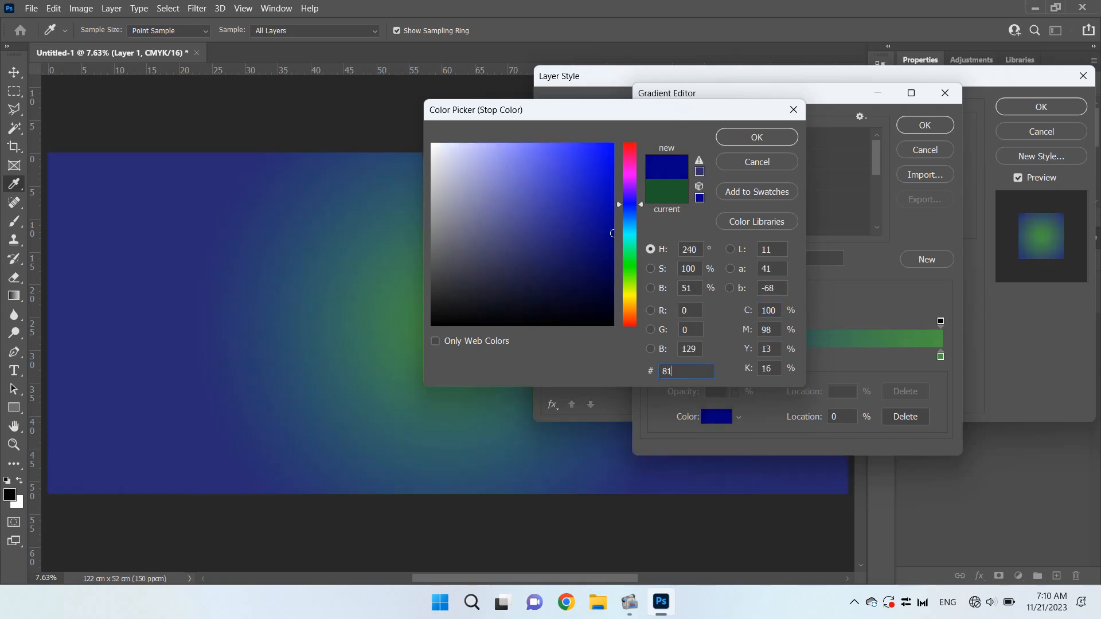
pyautogui.press('BackSpace')
pyautogui.write('87')
pyautogui.press('BackSpace')
pyautogui.write('17')
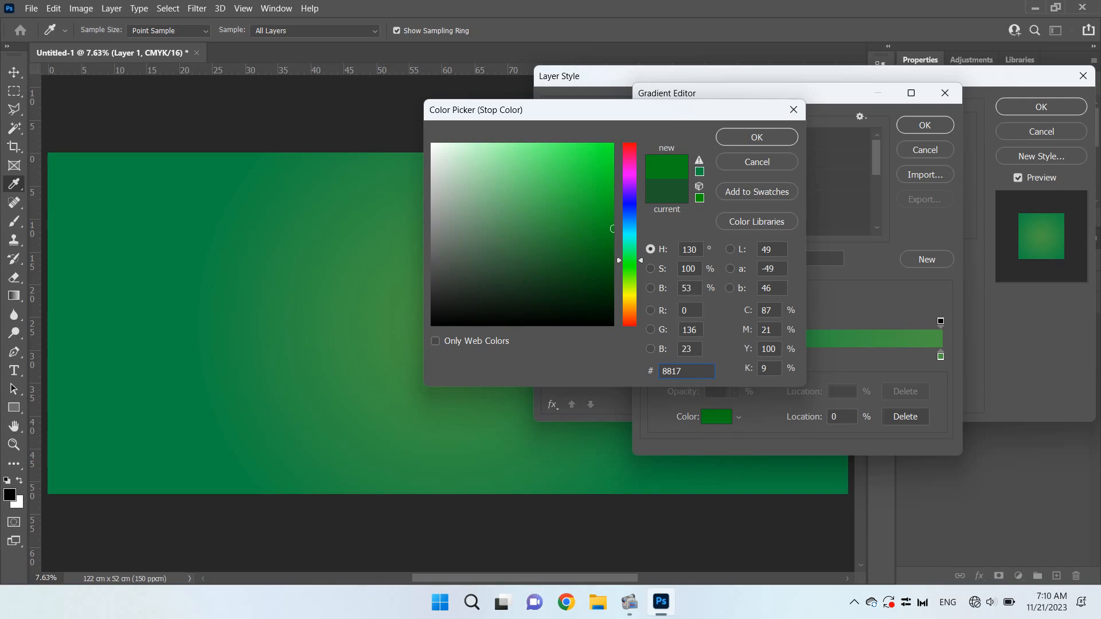
pyautogui.write('1a')
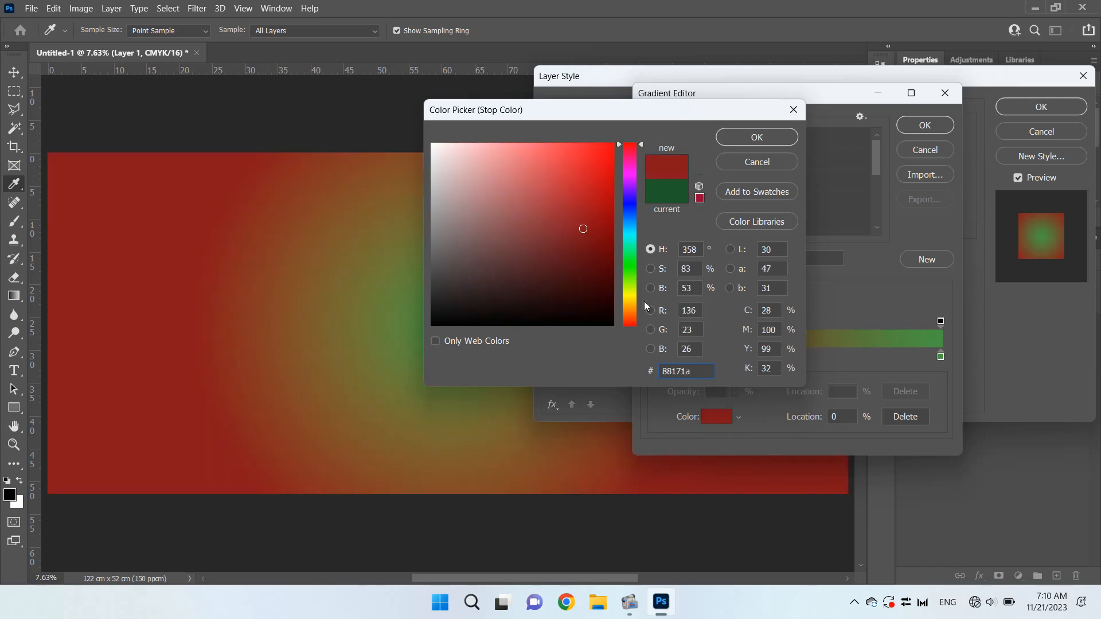
pyautogui.click(758, 142)
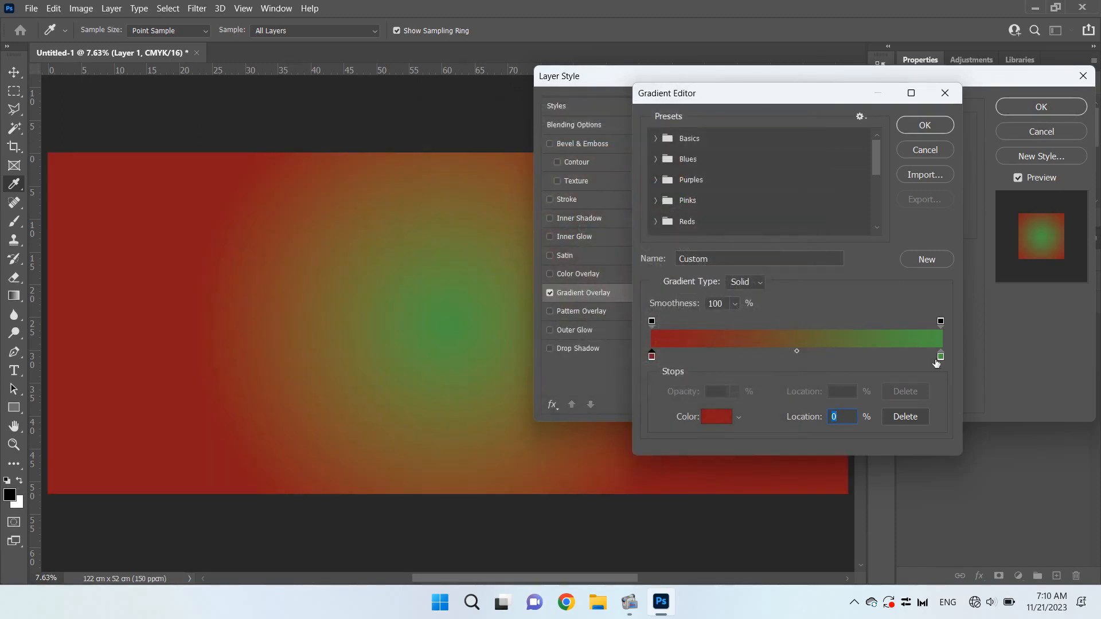
# Set the end color stop of the gradient, at location 100%, to hex ee2e32
pyautogui.click(940, 356)
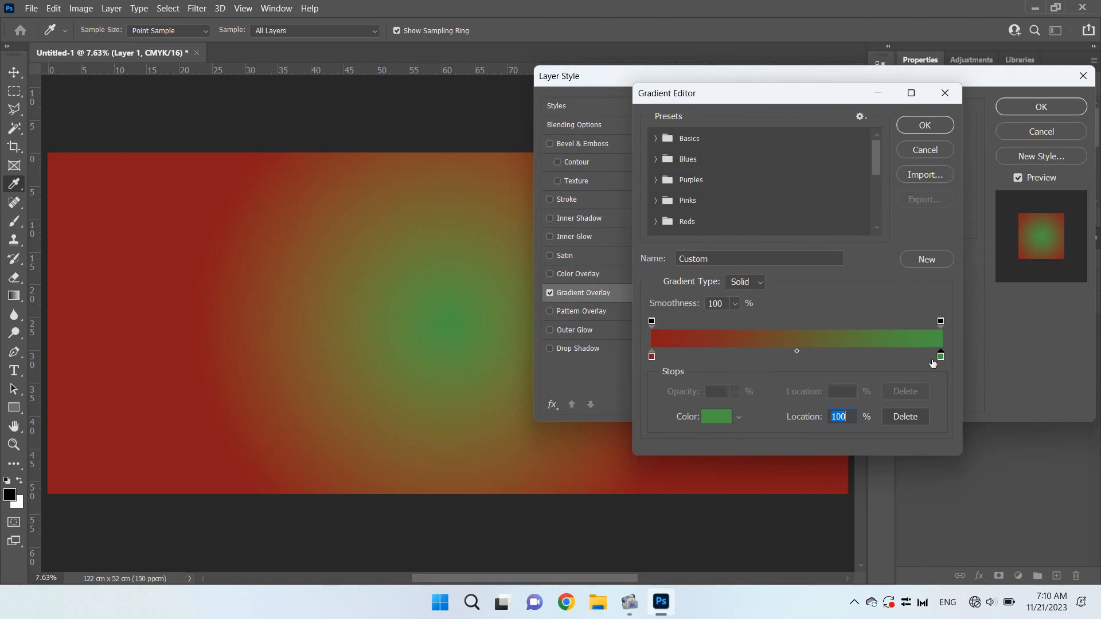
pyautogui.click(727, 417)
pyautogui.click(701, 367)
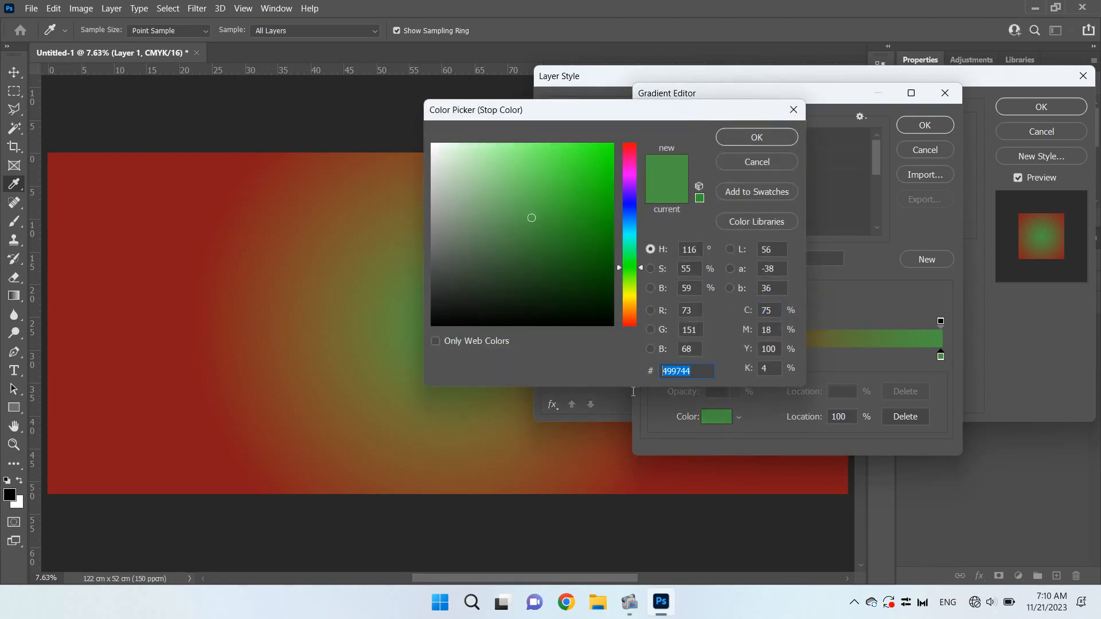
pyautogui.write('ee2')
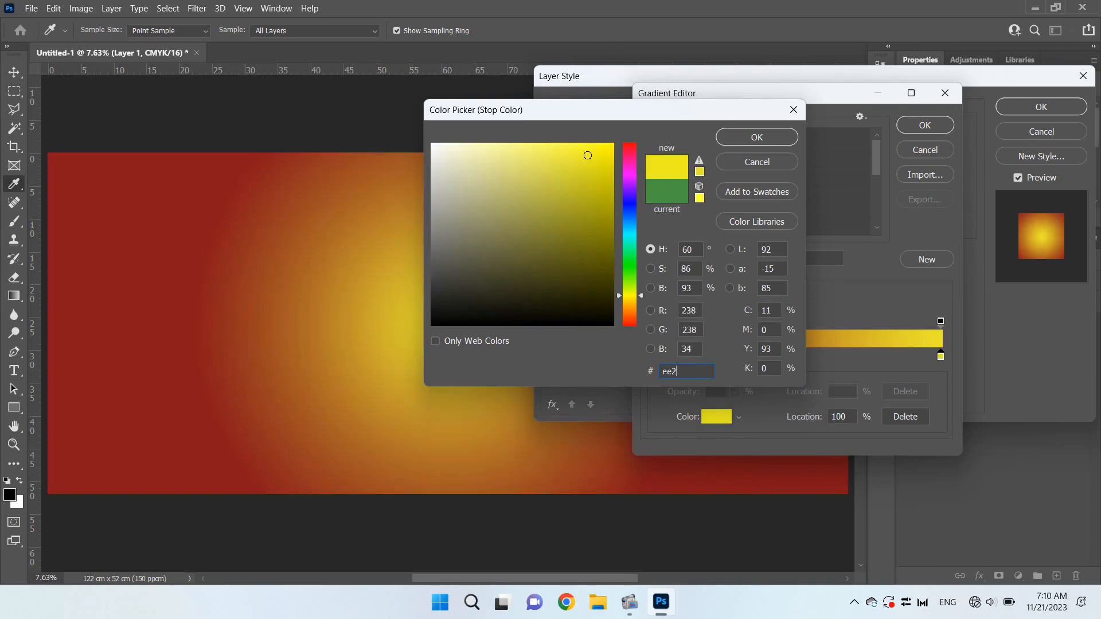
pyautogui.write('e')
pyautogui.write('32')
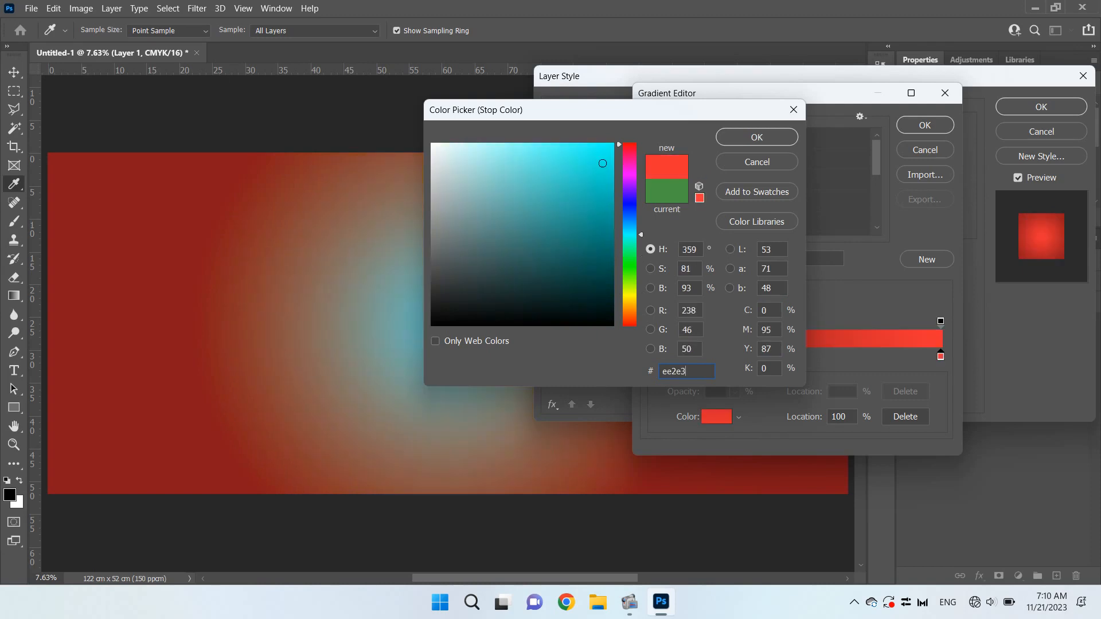
pyautogui.click(769, 136)
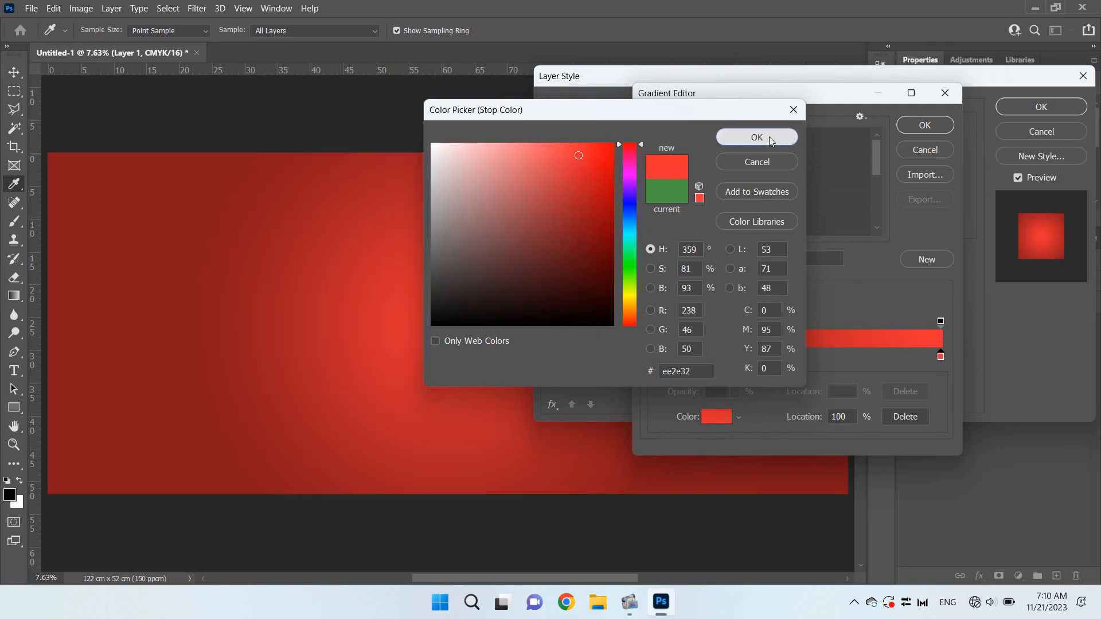
# Accept the edited gradient, set the overlay angle to 142° and apply the layer style
pyautogui.click(932, 125)
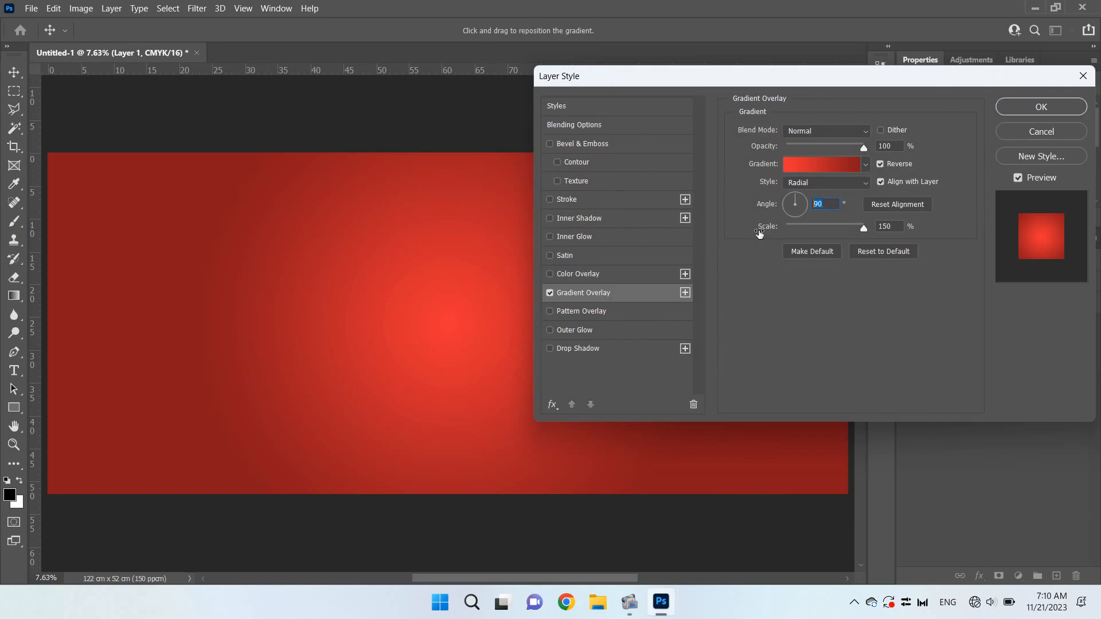
pyautogui.write('142')
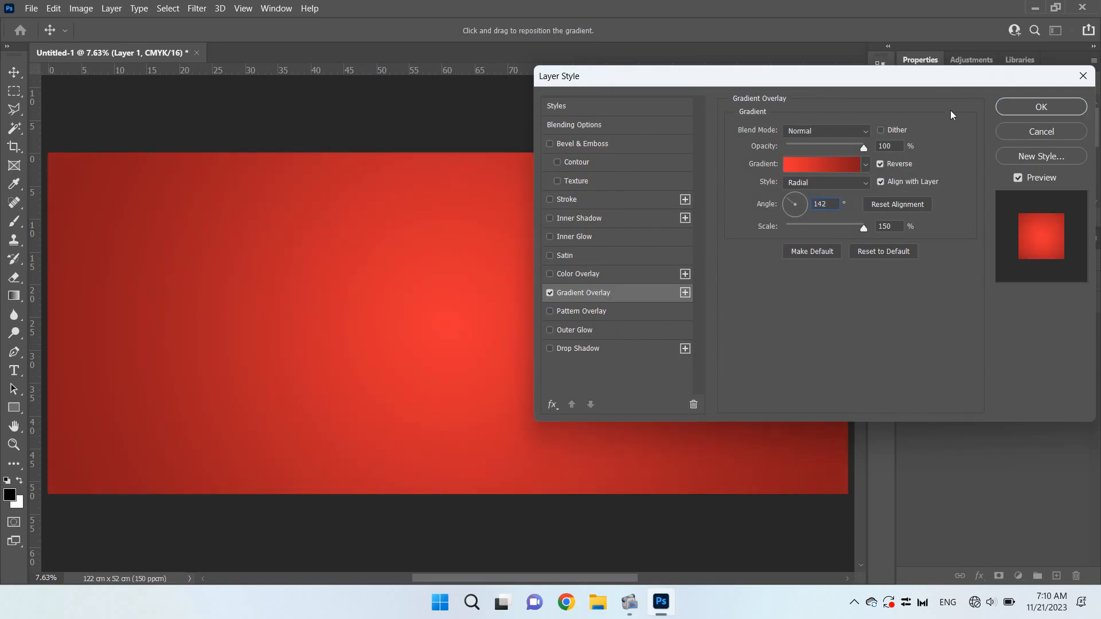
pyautogui.click(1017, 107)
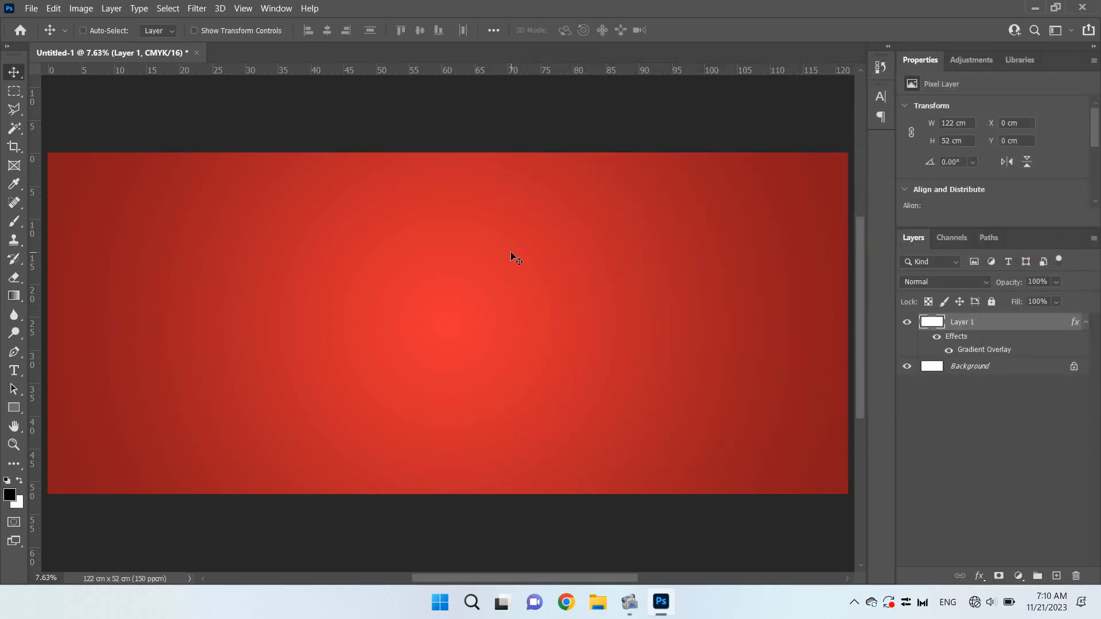
# Rename the layer with the red gradient as bg
pyautogui.doubleClick(969, 321)
pyautogui.write('bg')
pyautogui.press('Return')
pyautogui.press('ctrl')
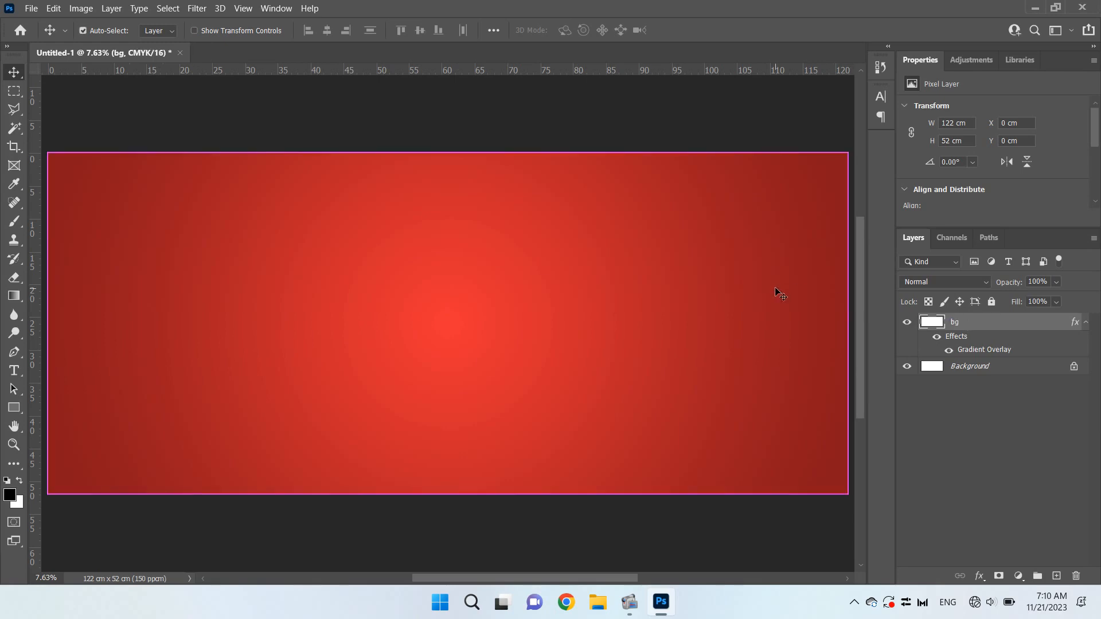
# Open PAPAN.png from the BAHAN SPANDUK folder in Videos and bring its wooden board into the red banner document
pyautogui.hotkey('ctrl', 'o')
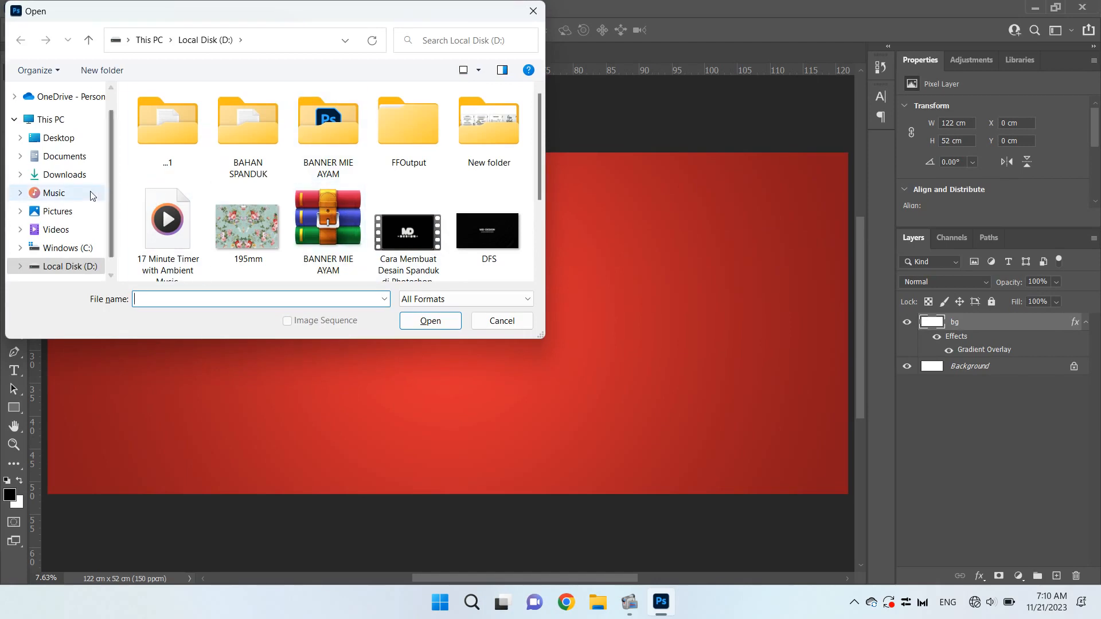
pyautogui.click(55, 229)
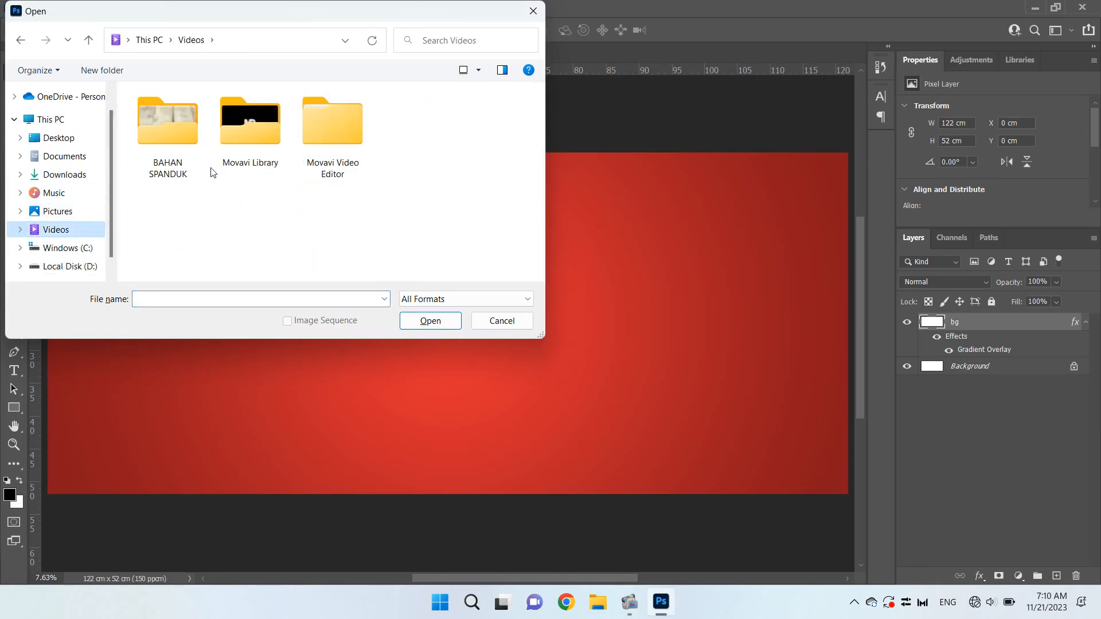
pyautogui.doubleClick(164, 166)
pyautogui.click(245, 224)
pyautogui.doubleClick(264, 219)
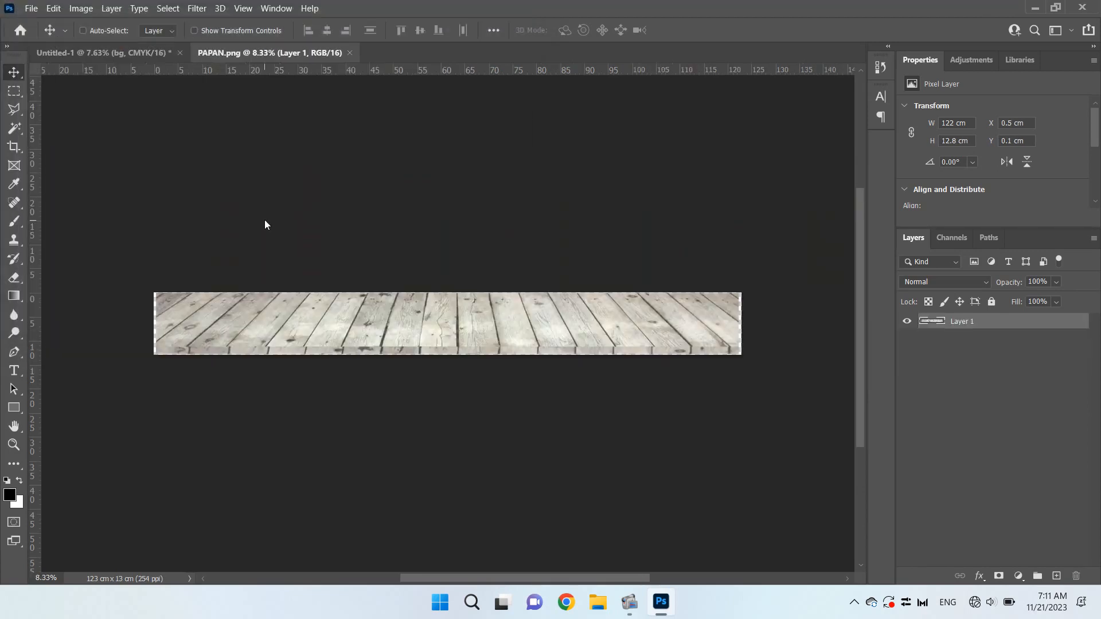
pyautogui.moveTo(467, 314); pyautogui.dragTo(161, 55)
pyautogui.moveTo(446, 355); pyautogui.dragTo(447, 356)
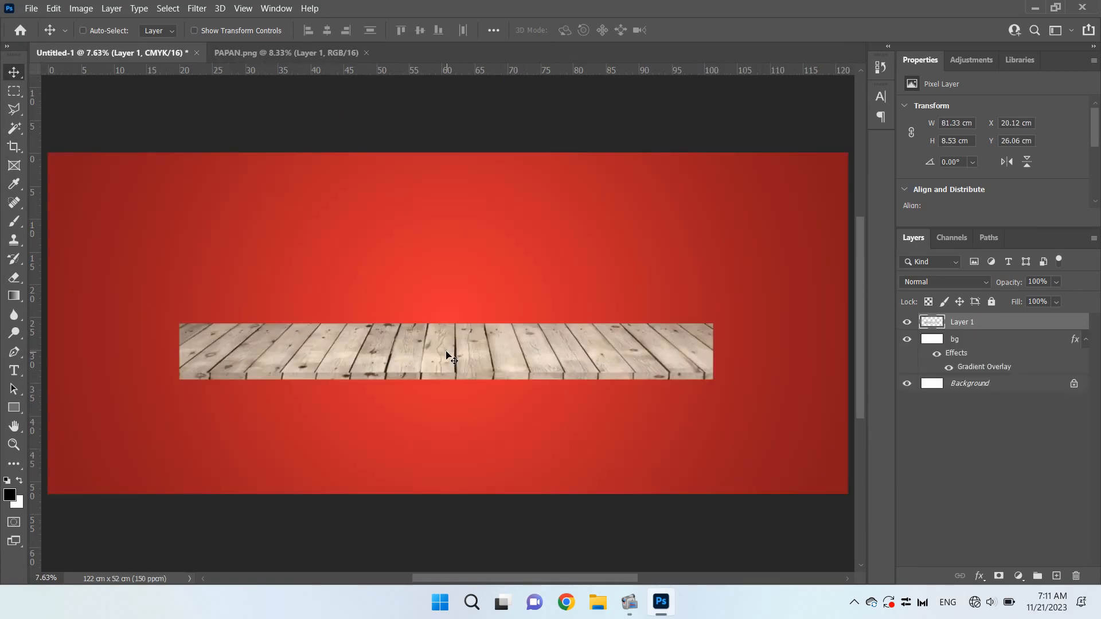
# Transform the wooden board to 122 cm wide and 12.80 cm high, using centimeters as the size units
pyautogui.hotkey('ctrl', 't')
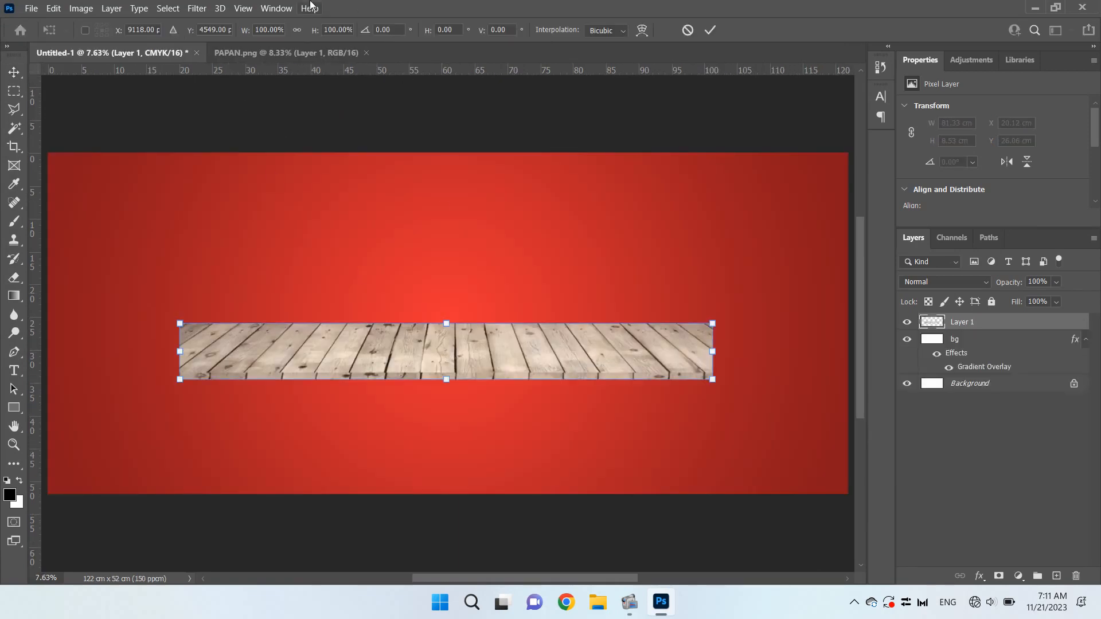
pyautogui.rightClick(271, 30)
pyautogui.click(298, 61)
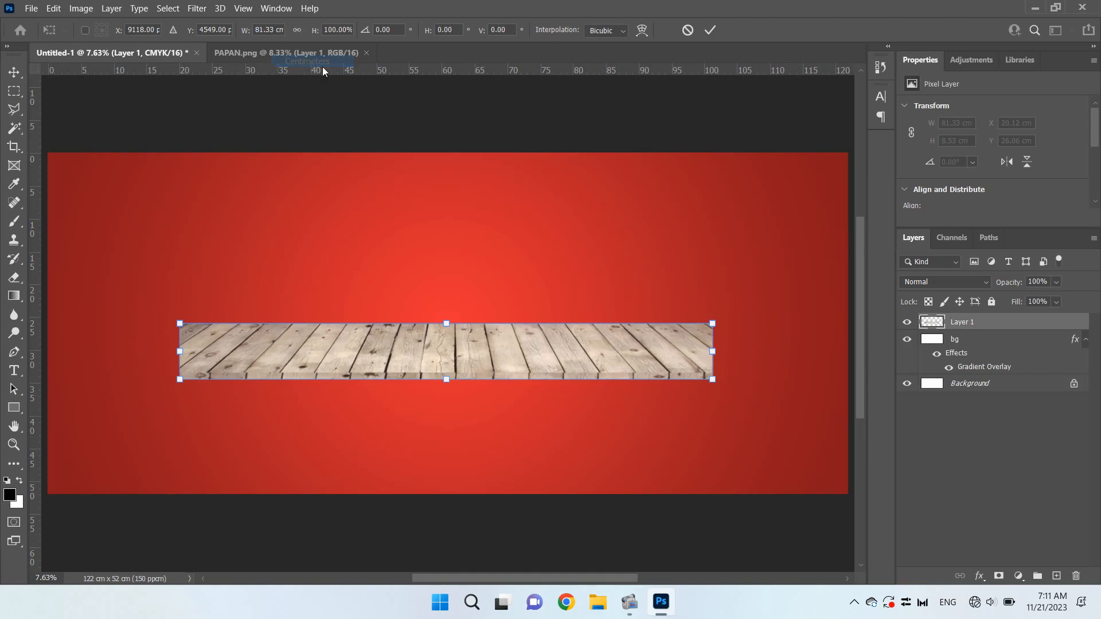
pyautogui.rightClick(334, 30)
pyautogui.click(367, 61)
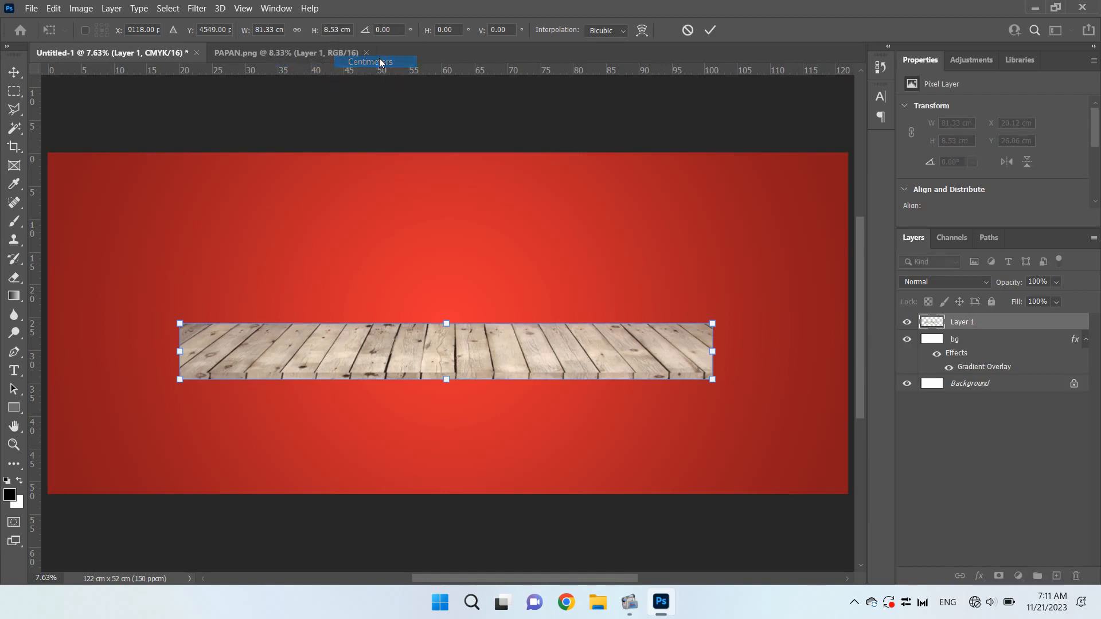
pyautogui.doubleClick(275, 30)
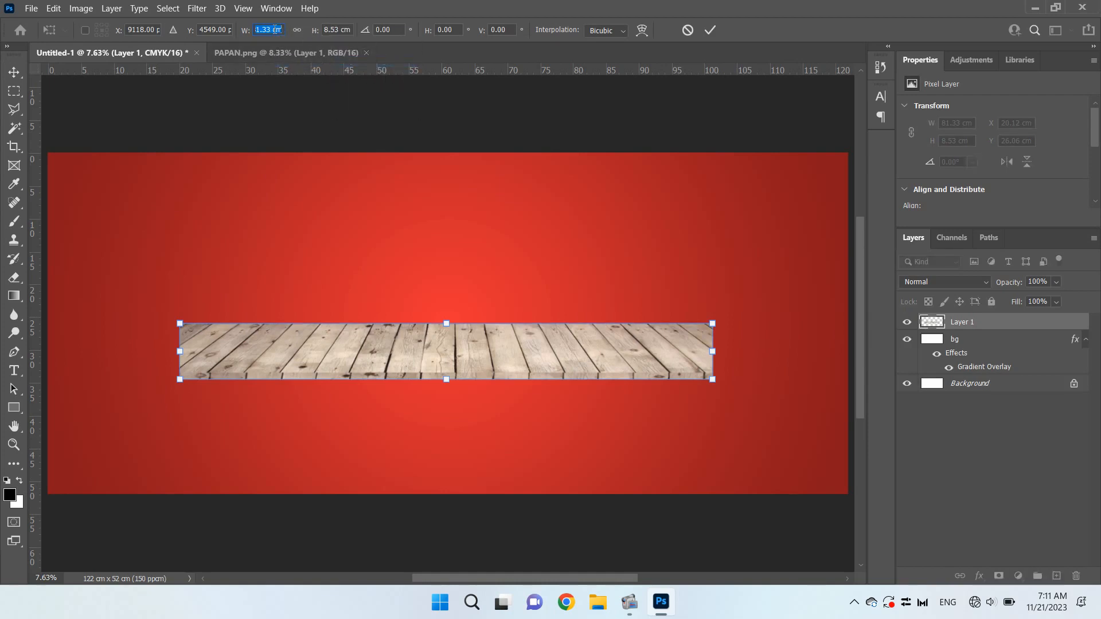
pyautogui.write('122')
pyautogui.press('Tab')
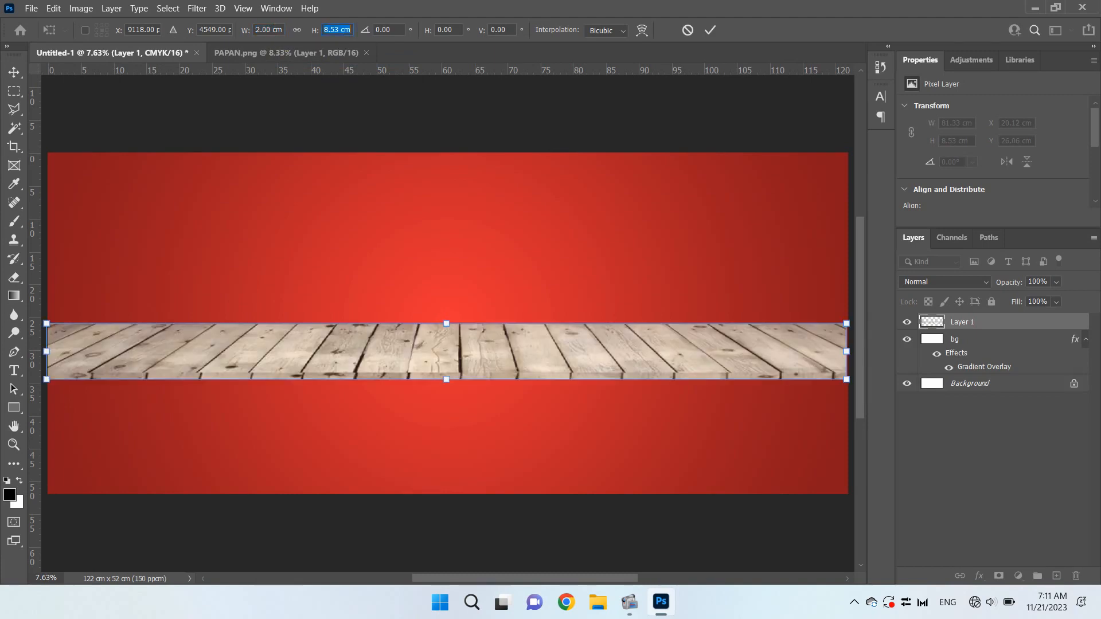
pyautogui.write('12.80')
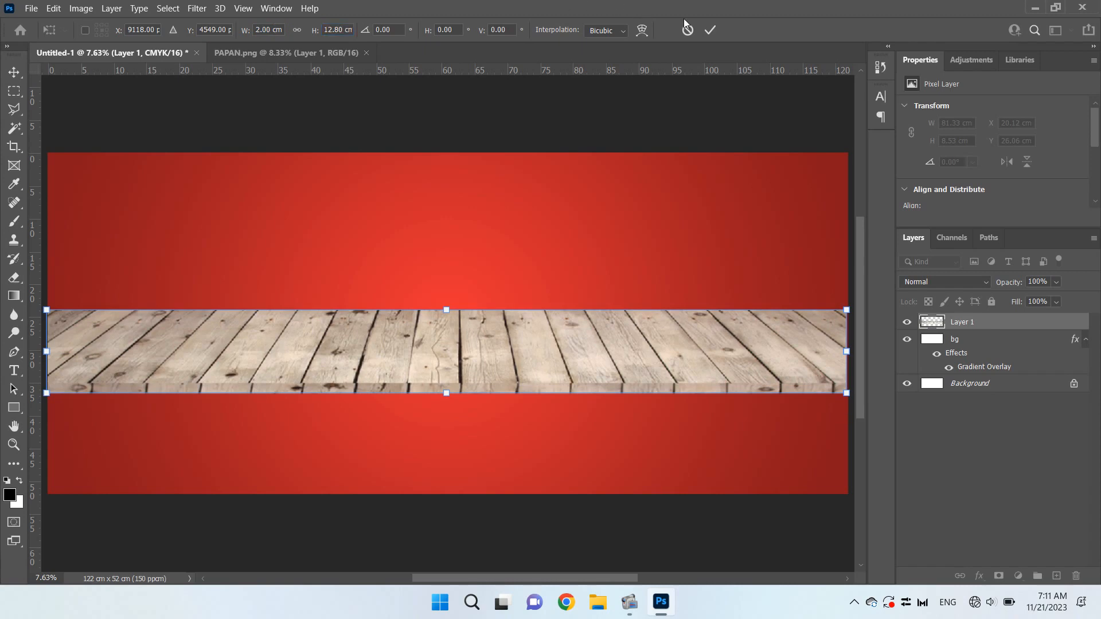
pyautogui.click(711, 30)
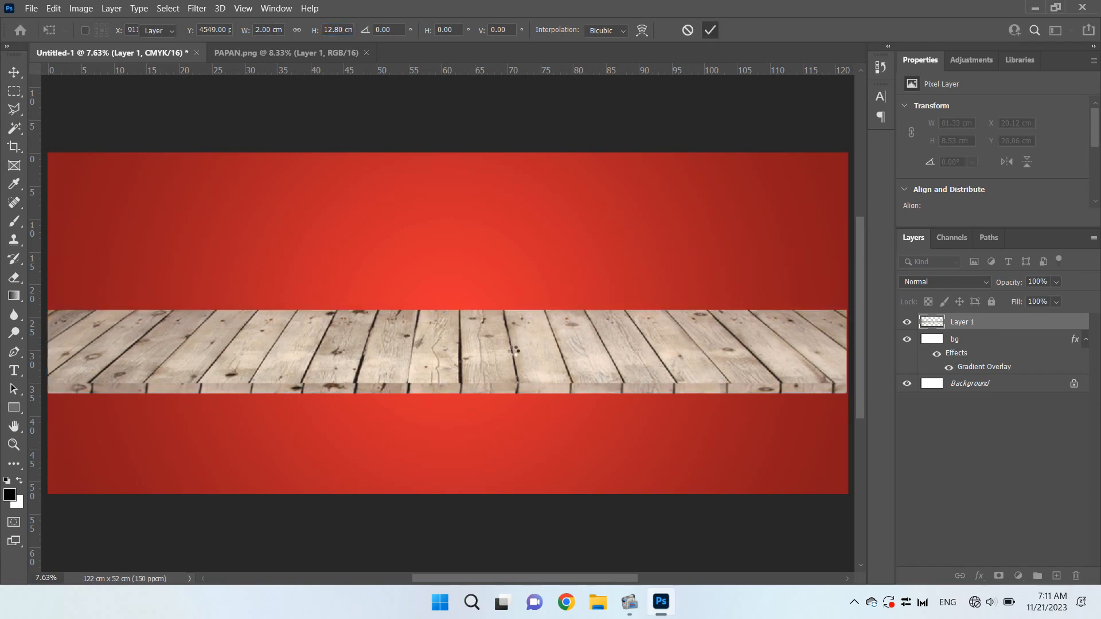
# Move the wooden board to the banner's lower edge, center it horizontally on the canvas and fine-tune its vertical position to about 39.17 cm
pyautogui.moveTo(456, 351); pyautogui.dragTo(461, 455)
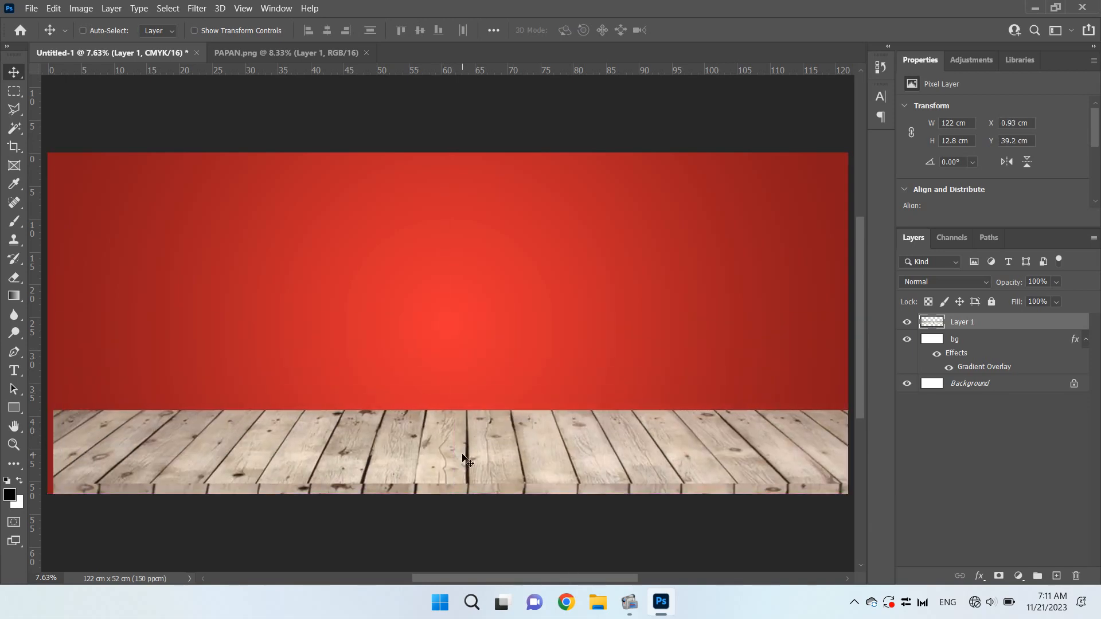
pyautogui.hotkey('ctrl', 'a')
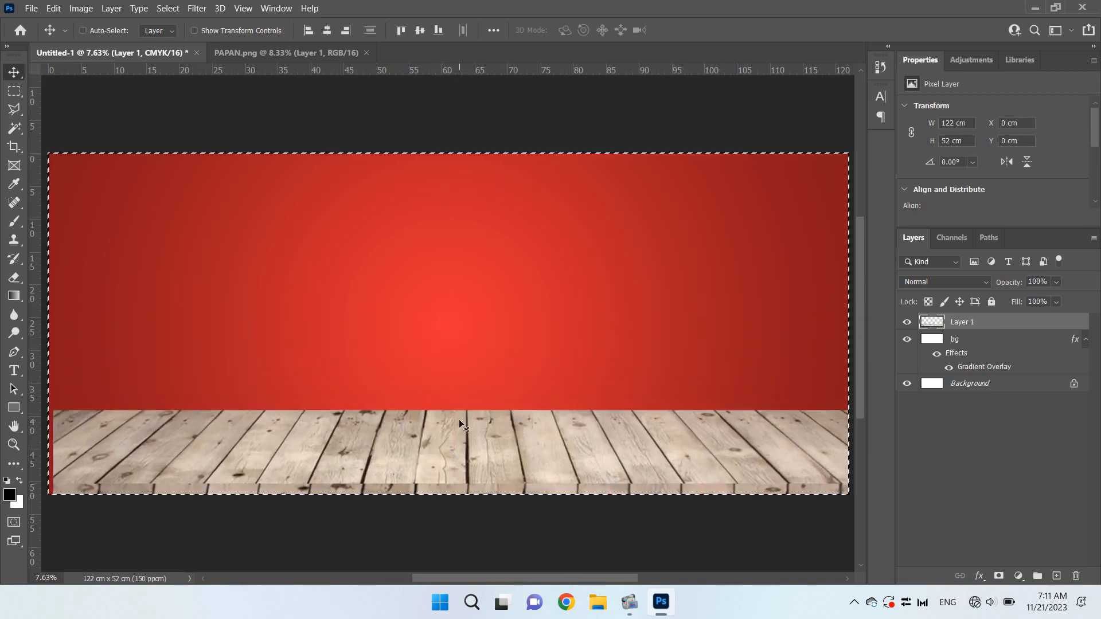
pyautogui.click(331, 29)
pyautogui.hotkey('ctrl', 'd')
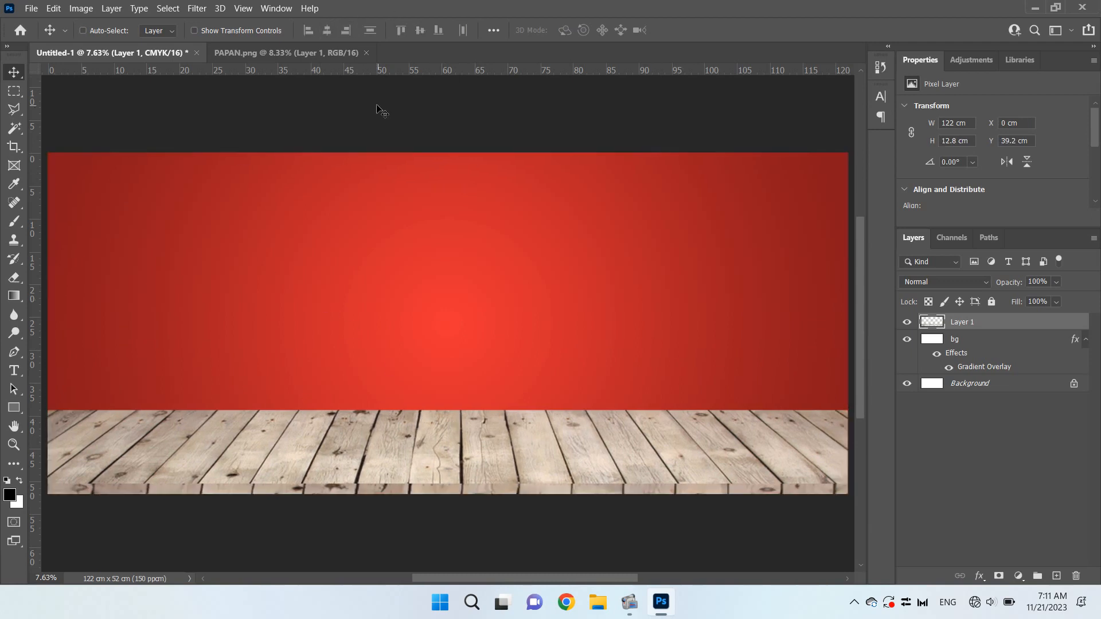
pyautogui.hotkey('shift', 'Up')
pyautogui.hotkey('shift', 'Up')
pyautogui.hotkey('shift', 'Up')
pyautogui.hotkey('shift', 'Up')
pyautogui.hotkey('shift', 'Down')
pyautogui.hotkey('shift', 'Down')
pyautogui.hotkey('shift', 'Down')
pyautogui.hotkey('shift', 'Down')
# Open JAMUR CRISPY.png from the BAHAN SPANDUK folder, close PAPAN.png and bring the mushroom dish artwork into the banner
pyautogui.hotkey('ctrl', 'o')
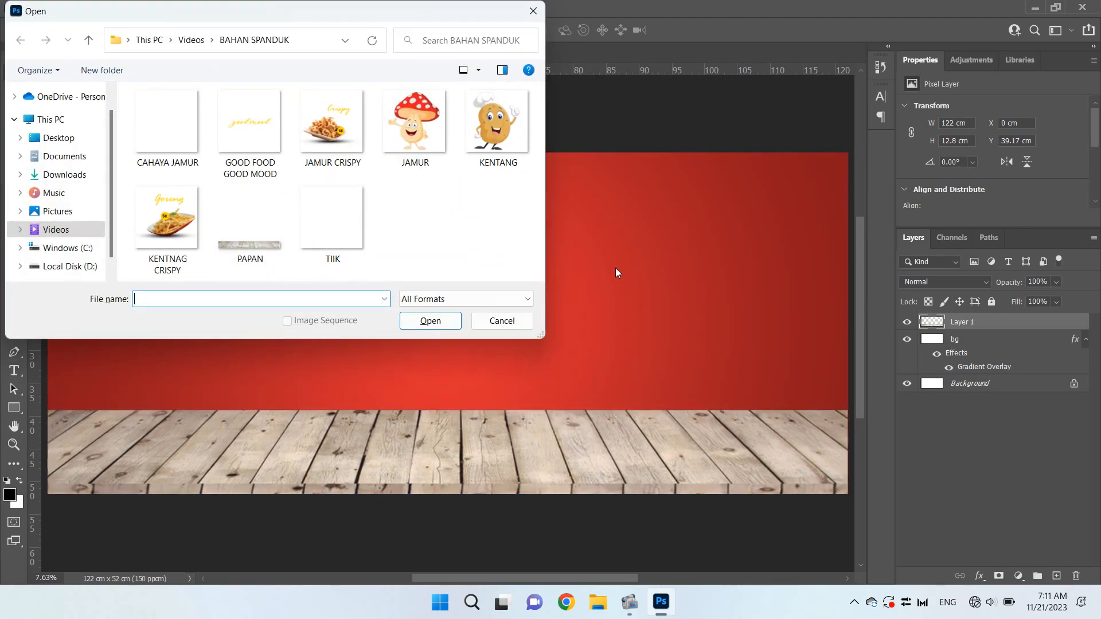
pyautogui.click(414, 125)
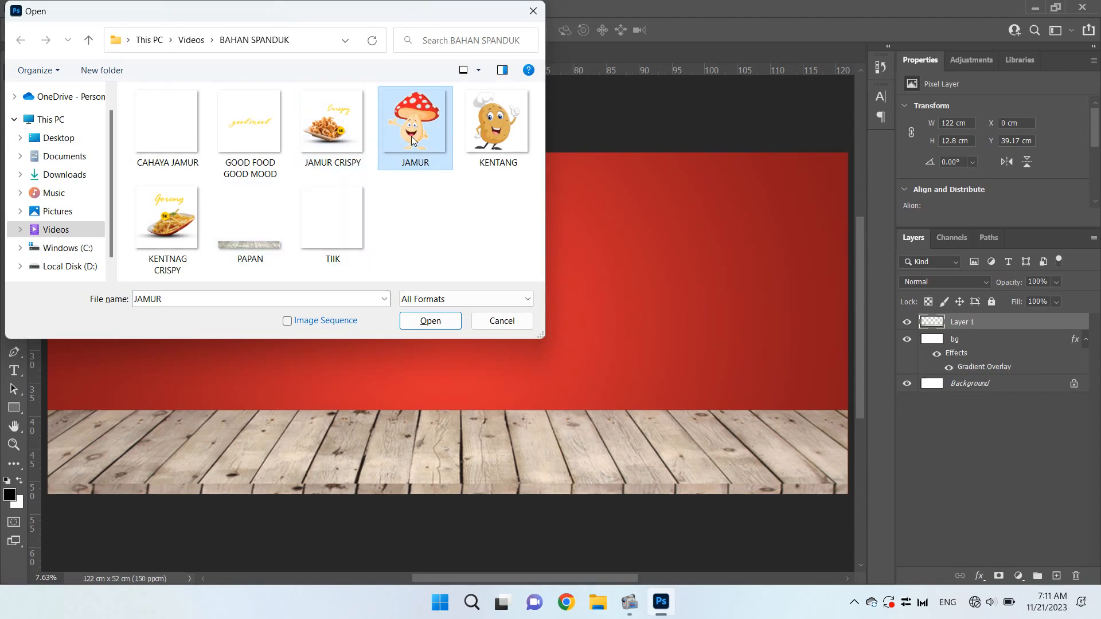
pyautogui.click(201, 136)
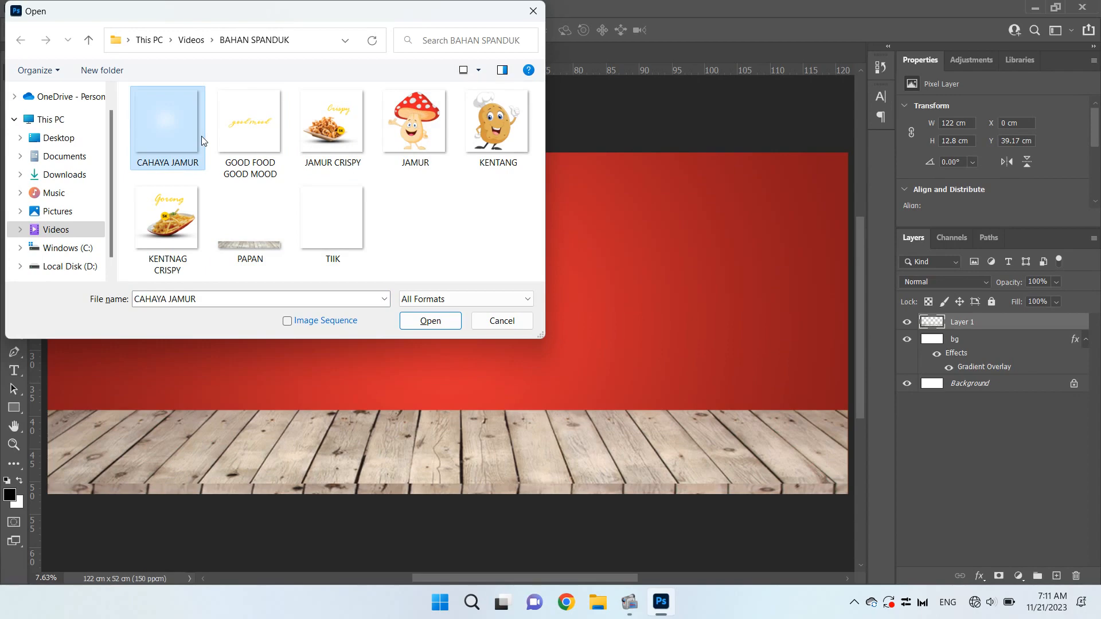
pyautogui.click(344, 139)
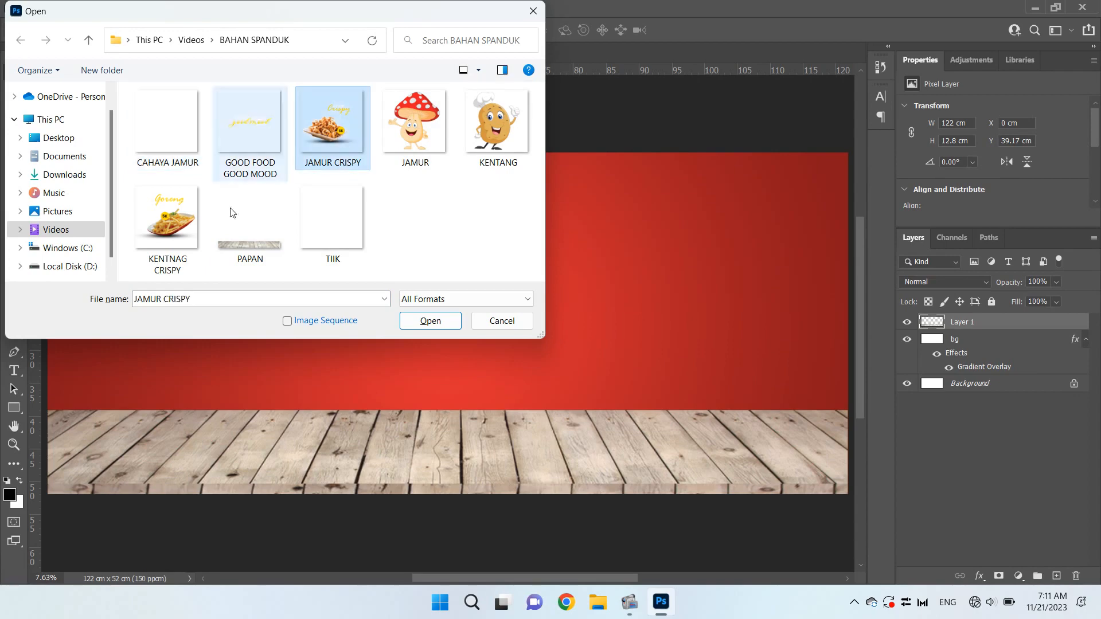
pyautogui.doubleClick(313, 152)
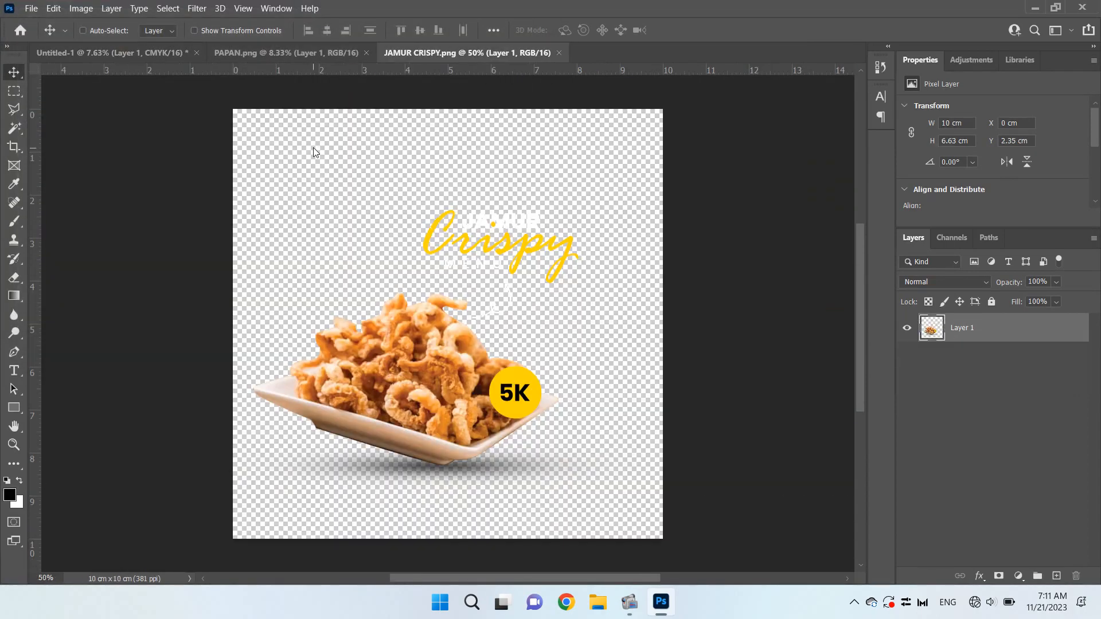
pyautogui.click(366, 53)
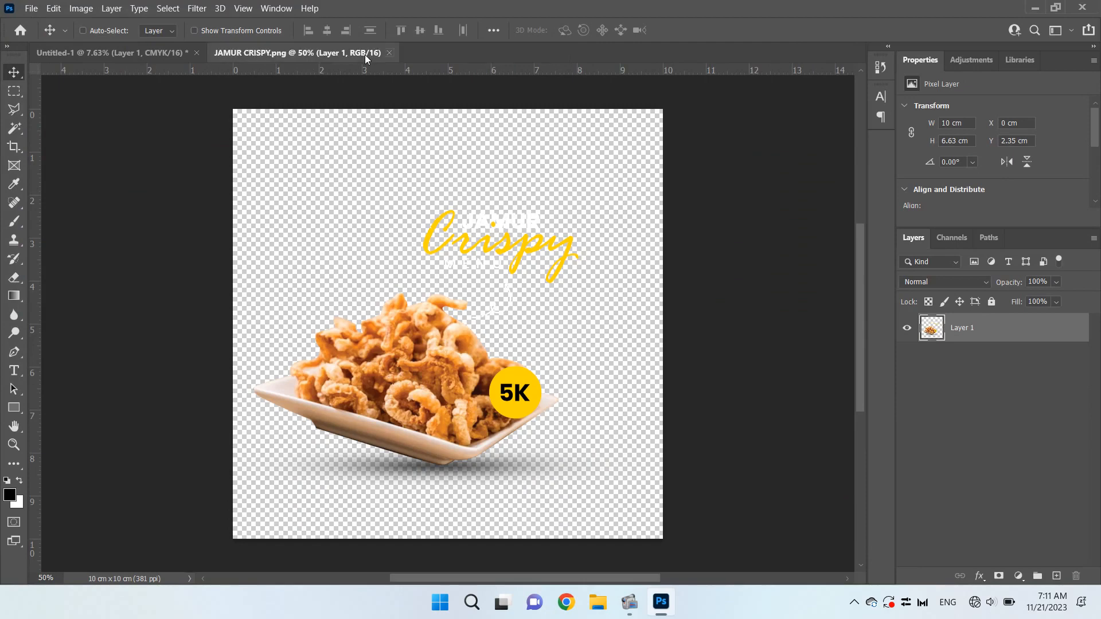
pyautogui.moveTo(479, 222); pyautogui.dragTo(388, 281)
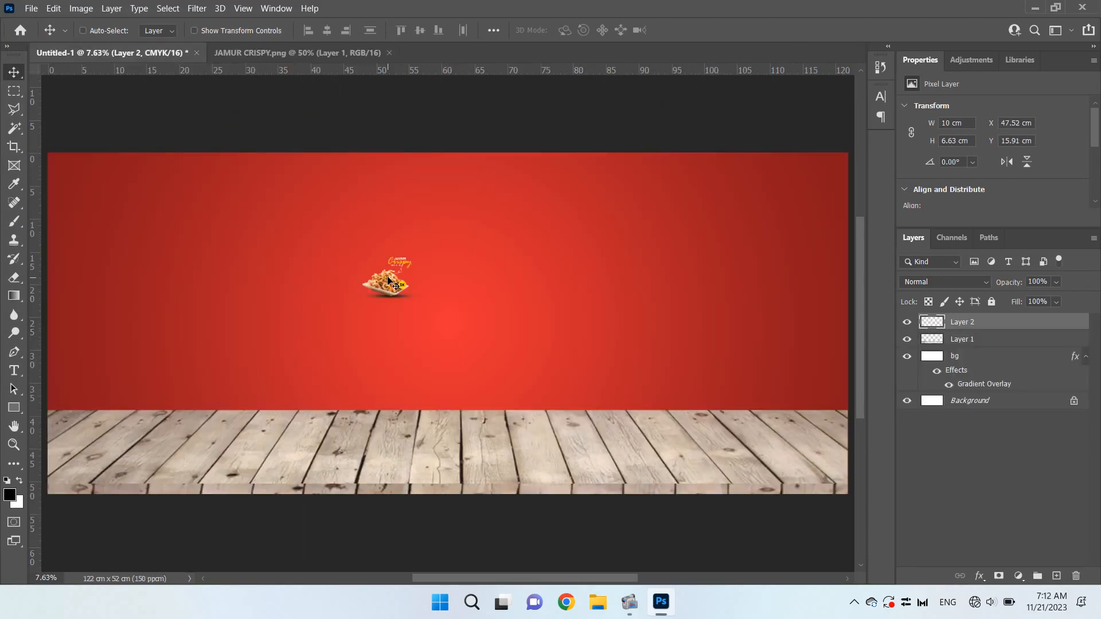
# Scale the Jamur Crispy artwork to about 57 × 37.8 cm and place its plate over the left half of the board
pyautogui.hotkey('ctrl', 't')
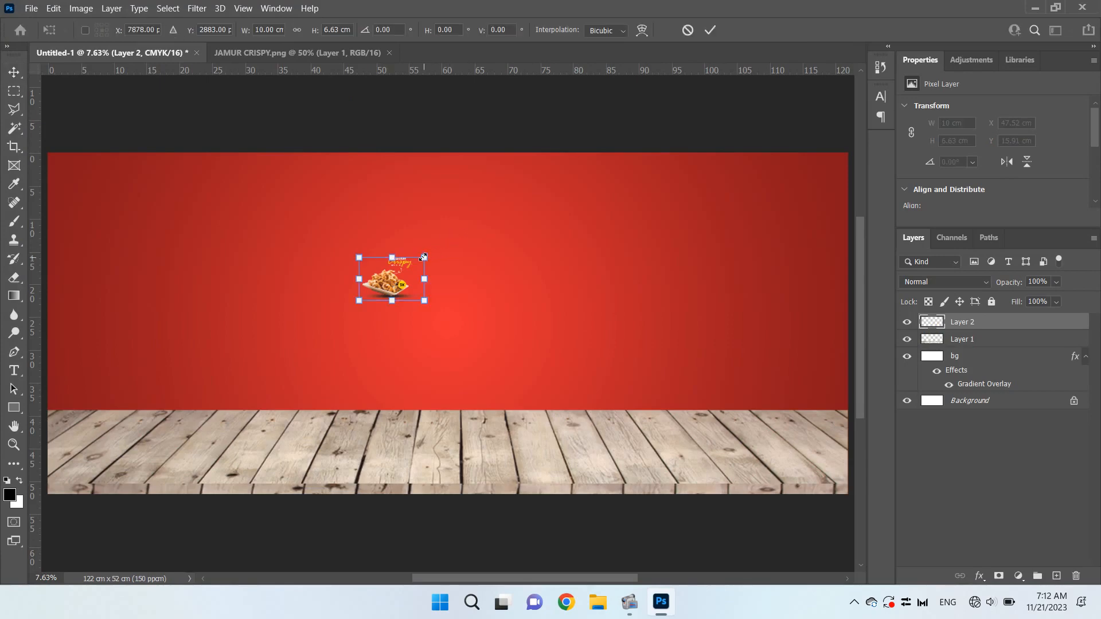
pyautogui.moveTo(423, 258); pyautogui.dragTo(631, 236)
pyautogui.click(711, 30)
pyautogui.moveTo(391, 327); pyautogui.dragTo(291, 378)
# Enlarge the Jamur Crispy artwork to about 64.1 × 42.5 cm and shift it closer to the banner's left edge
pyautogui.hotkey('ctrl', 't')
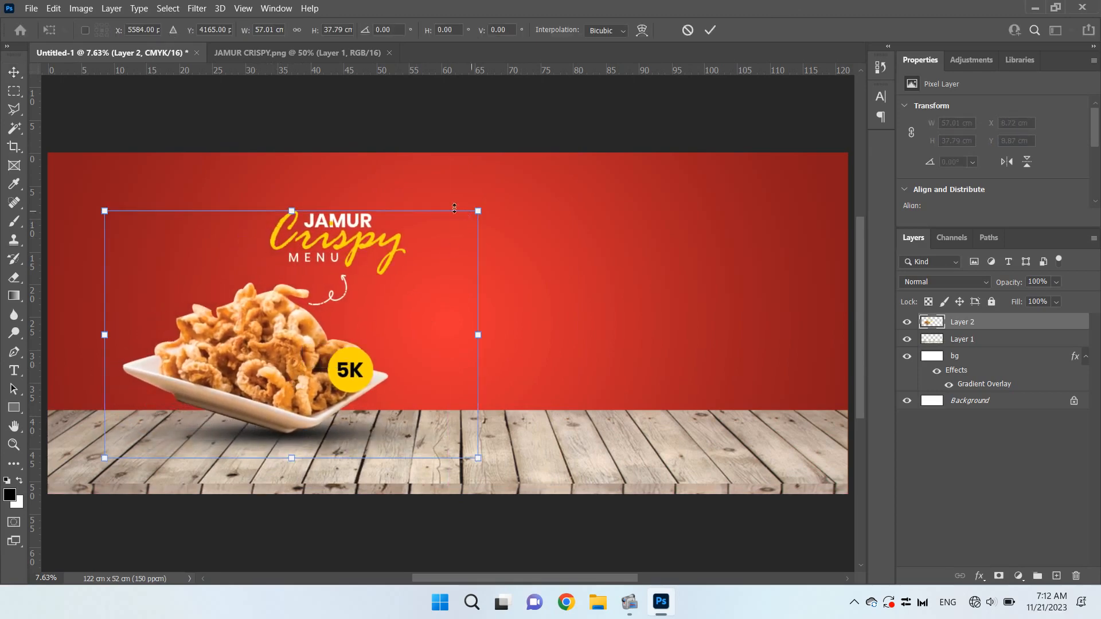
pyautogui.moveTo(478, 208); pyautogui.dragTo(513, 211)
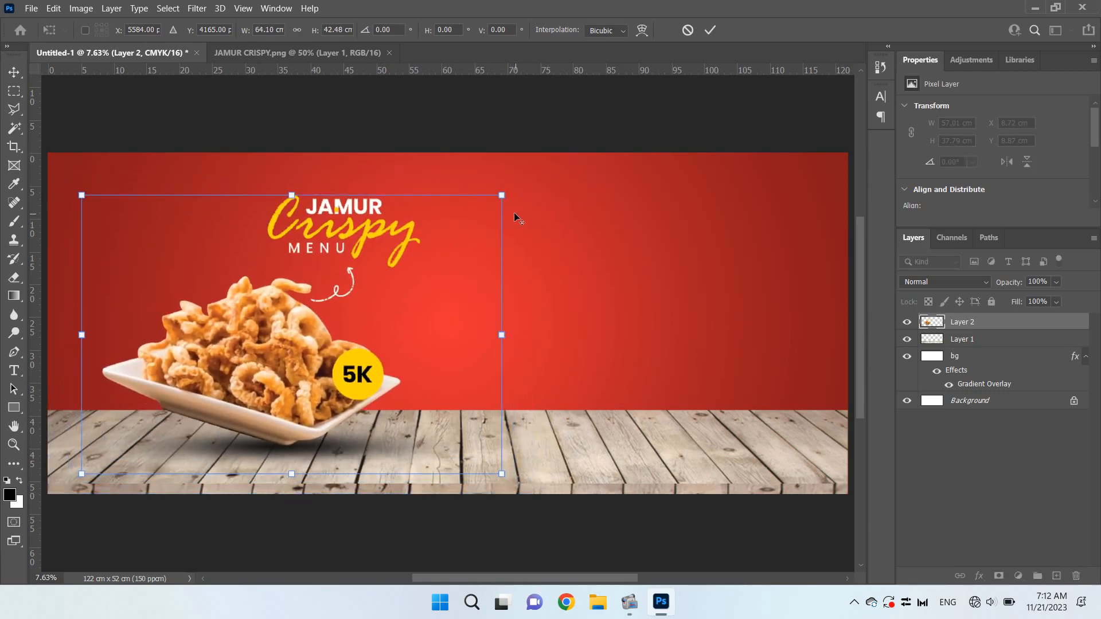
pyautogui.click(713, 28)
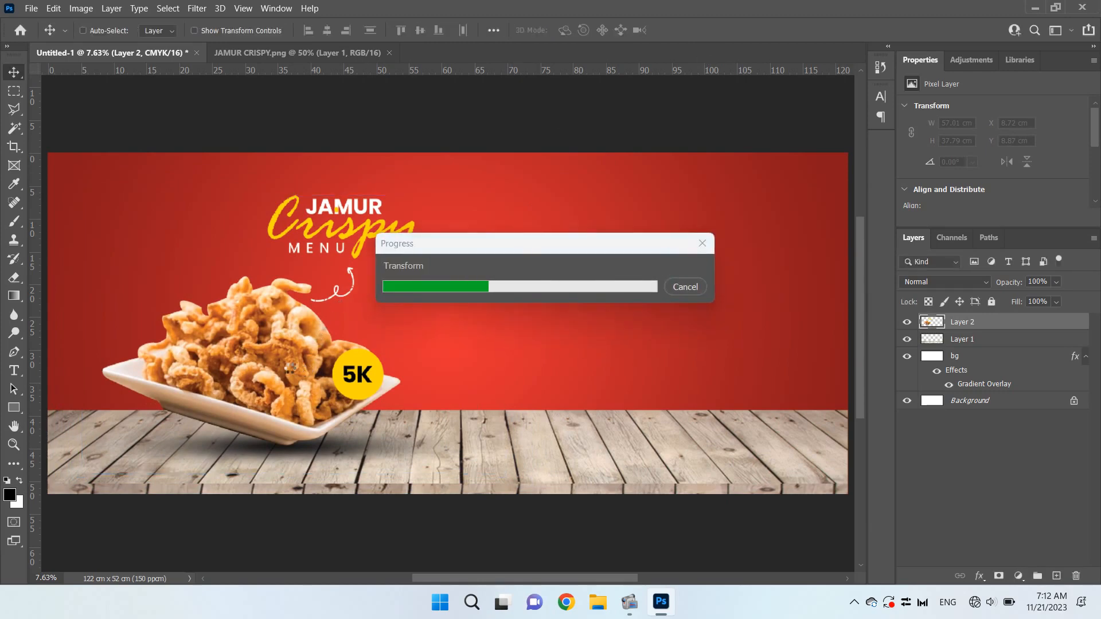
pyautogui.moveTo(289, 353); pyautogui.dragTo(261, 343)
# Open KENTNAG CRISPY.png from the BAHAN SPANDUK folder and bring its french fries artwork into the banner's right half
pyautogui.press('ctrl')
pyautogui.hotkey('ctrl', 'o')
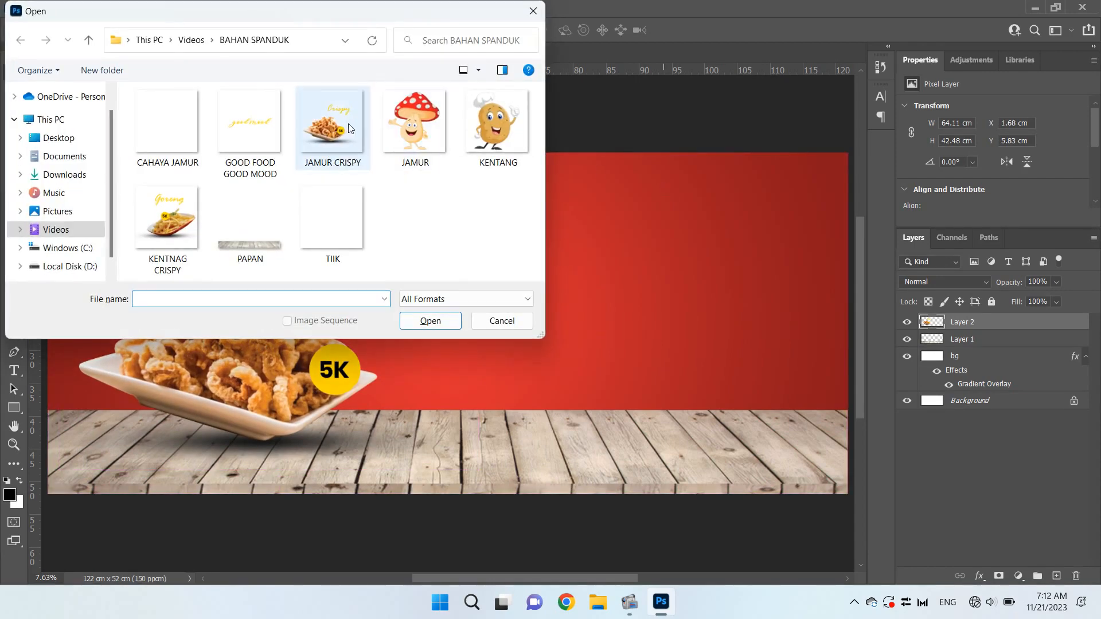
pyautogui.click(334, 122)
pyautogui.doubleClick(167, 218)
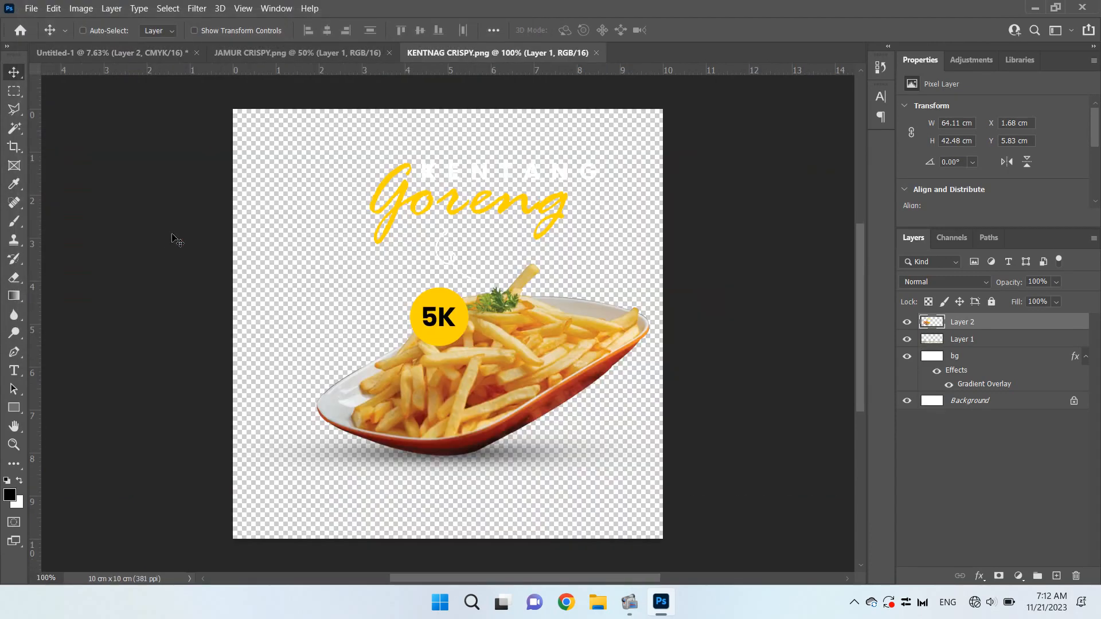
pyautogui.moveTo(499, 216); pyautogui.dragTo(620, 267)
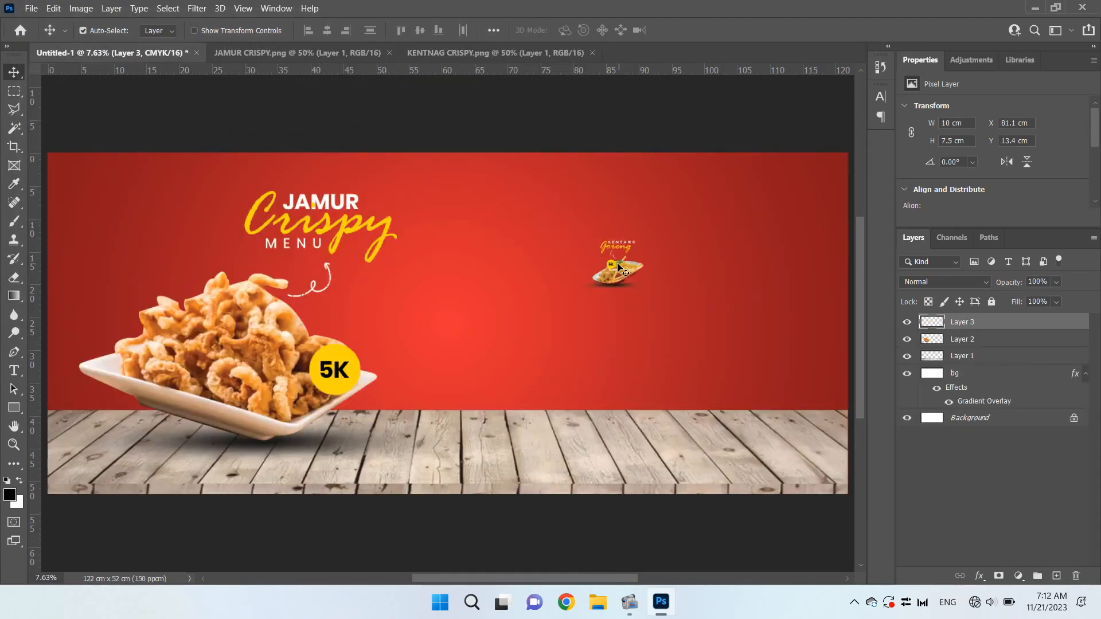
# Scale the Kentang Goreng artwork to about 49.3 × 37 cm and place its plate on the right part of the board
pyautogui.hotkey('ctrl', 't')
pyautogui.moveTo(644, 237); pyautogui.dragTo(809, 194)
pyautogui.moveTo(808, 193); pyautogui.dragTo(816, 200)
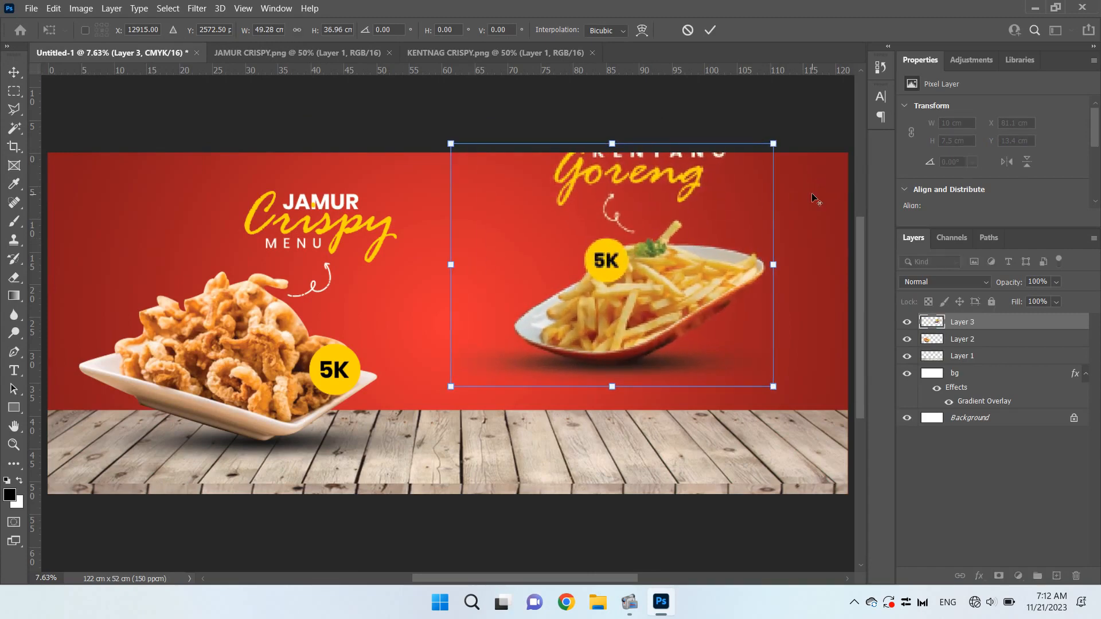
pyautogui.click(710, 30)
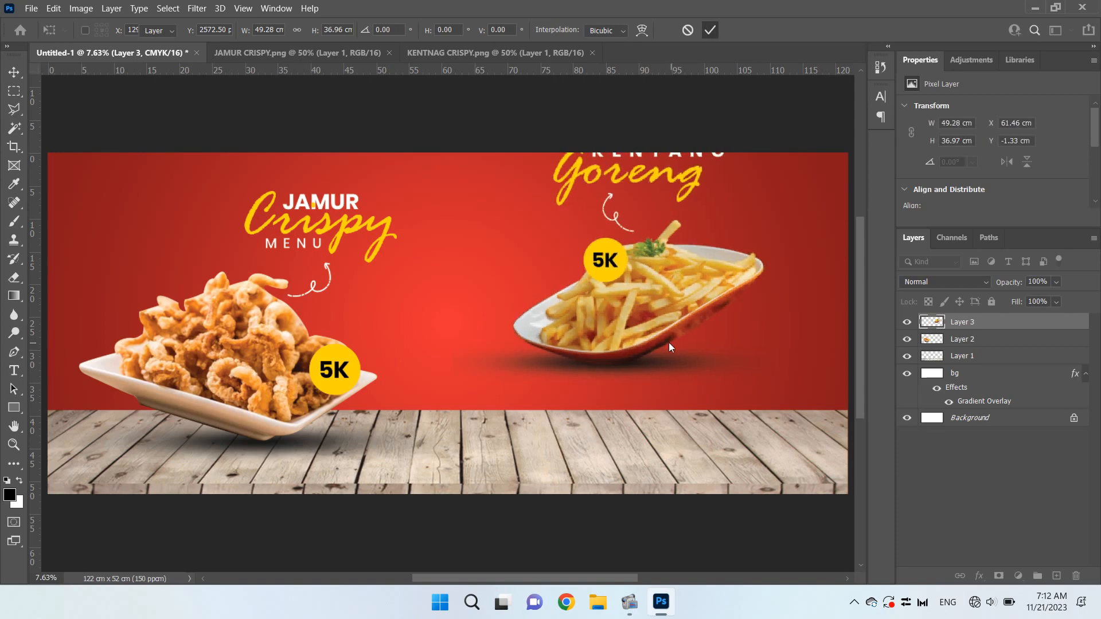
pyautogui.moveTo(696, 278); pyautogui.dragTo(754, 331)
# Enlarge the Kentang Goreng artwork to about 51.2 × 38.4 cm and nudge it left to about X 69.49 cm
pyautogui.hotkey('ctrl', 't')
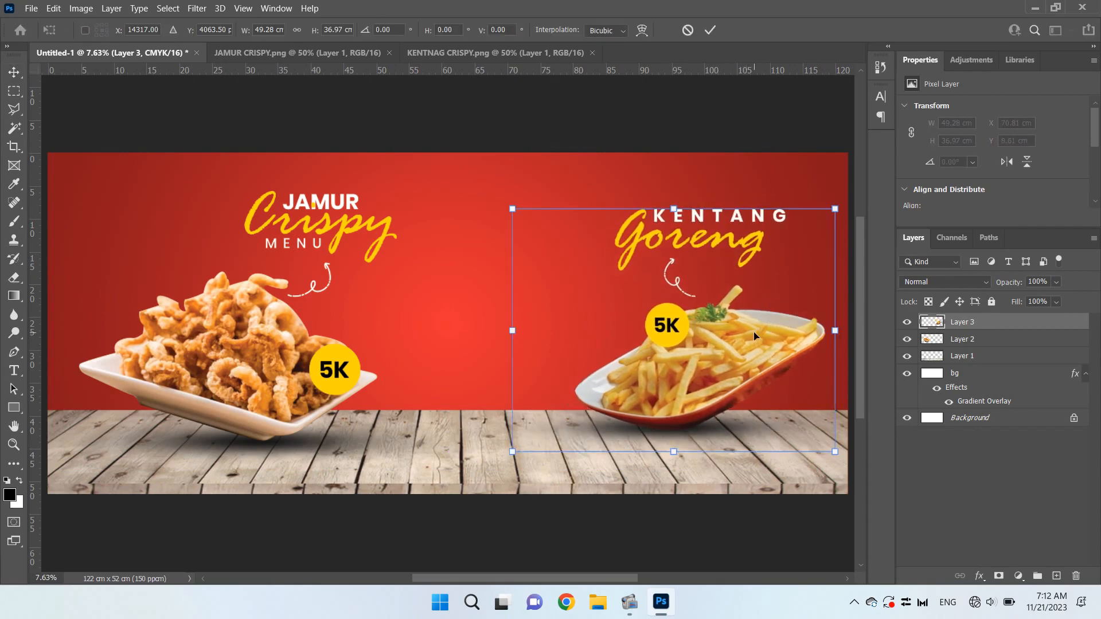
pyautogui.moveTo(834, 209); pyautogui.dragTo(845, 207)
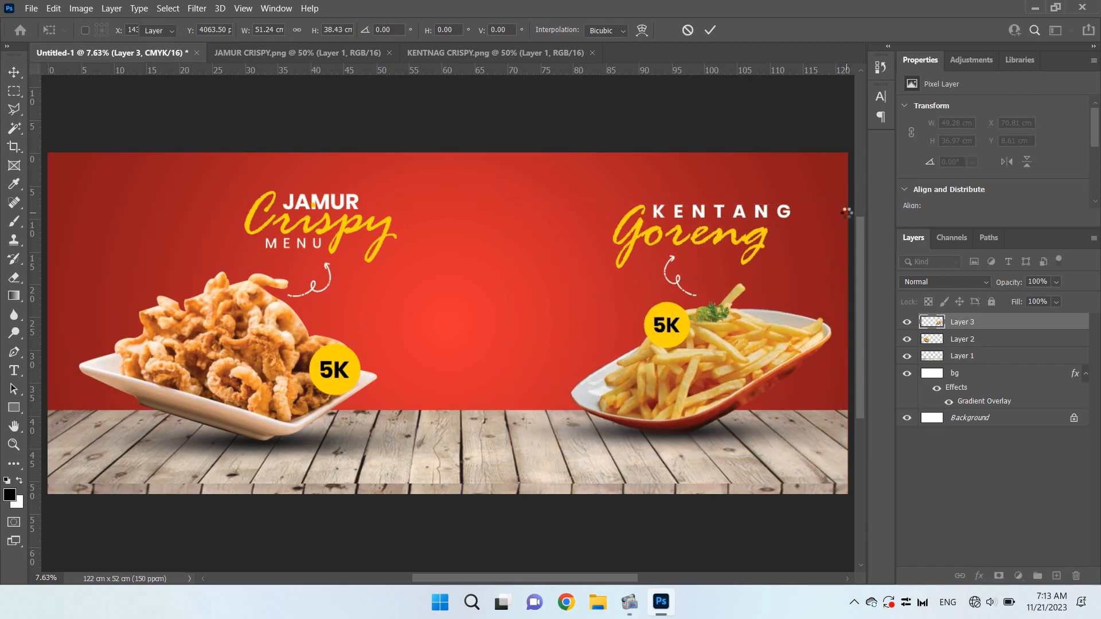
pyautogui.press('Return')
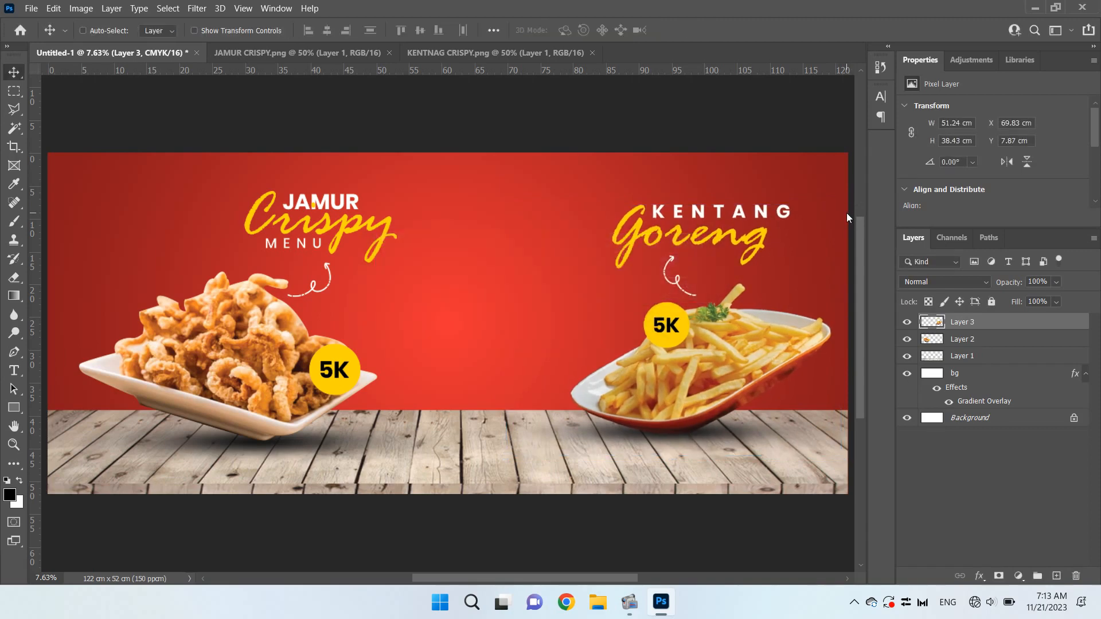
pyautogui.hotkey('shift', 'Left')
pyautogui.hotkey('shift', 'Left')
pyautogui.hotkey('shift', 'Left')
pyautogui.hotkey('shift', 'Left')
pyautogui.hotkey('shift', 'Left')
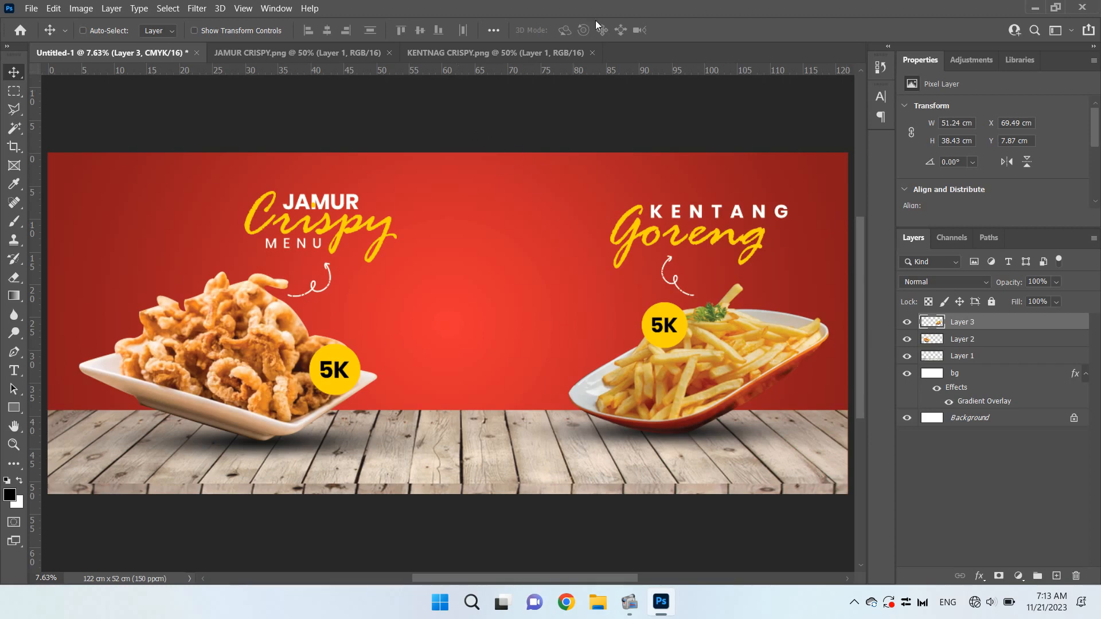
# Close the two food image files and bring the lettering from GOOD FOOD GOOD MOOD.png into the banner's upper-left corner
pyautogui.click(592, 53)
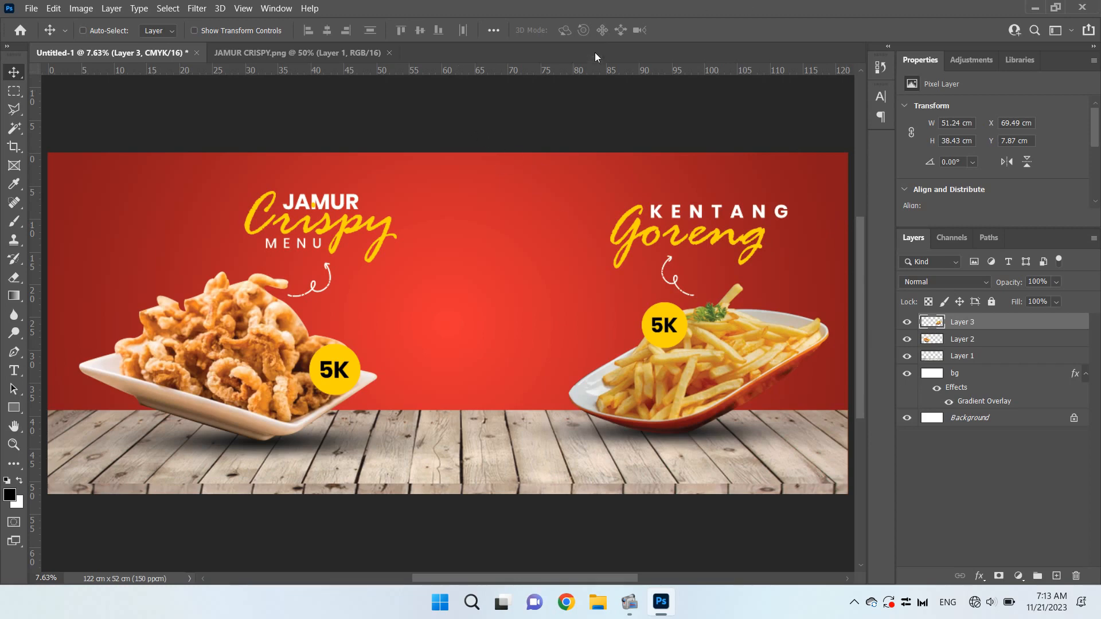
pyautogui.click(390, 53)
pyautogui.hotkey('ctrl', 'o')
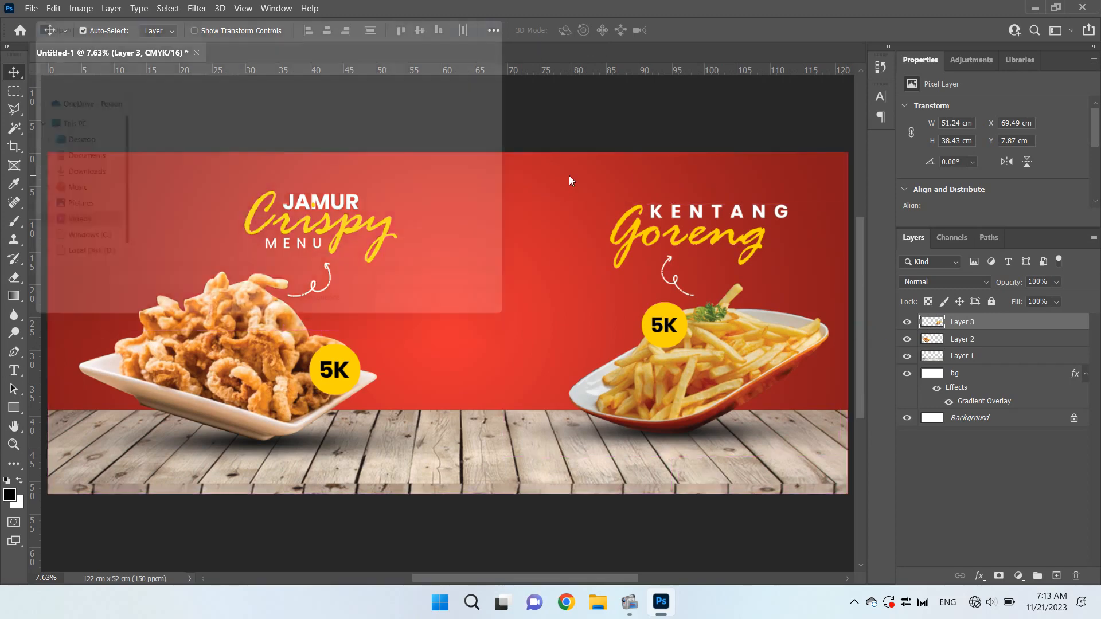
pyautogui.click(275, 132)
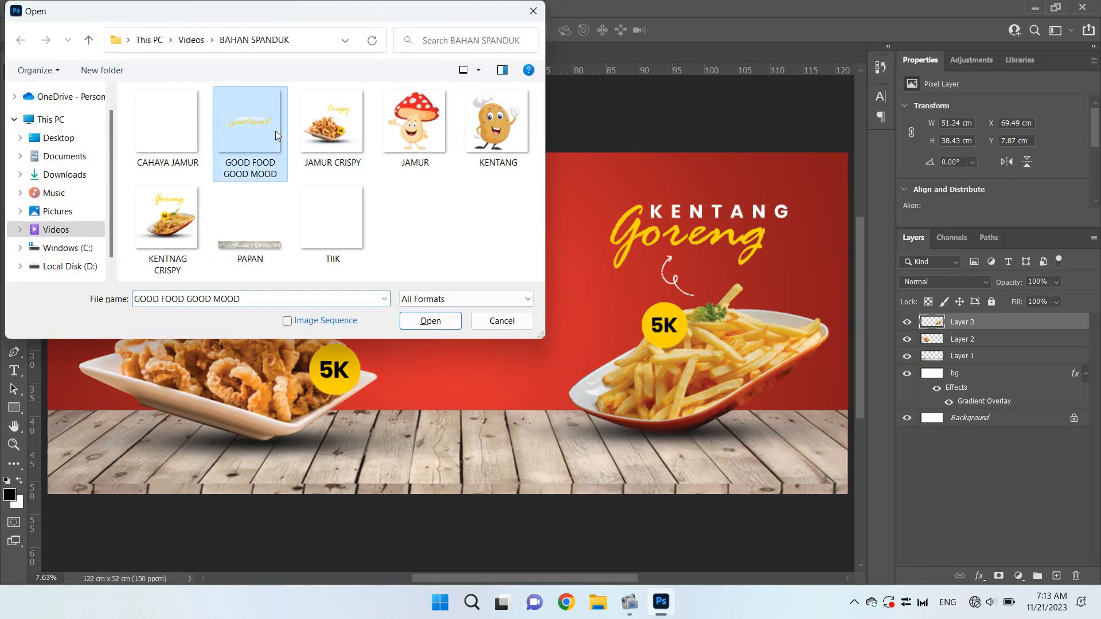
pyautogui.doubleClick(255, 131)
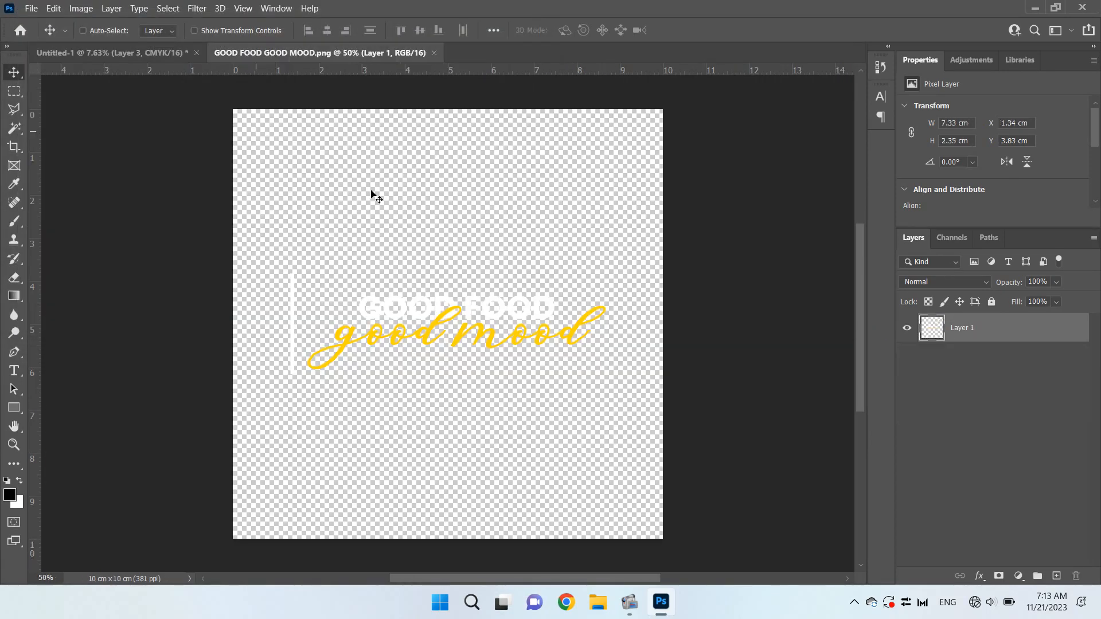
pyautogui.moveTo(497, 292); pyautogui.dragTo(102, 188)
# Scale the Good Food Good Mood lettering to about 16.6 × 5.3 cm and position it inside the banner's upper-left corner
pyautogui.hotkey('ctrl', 't')
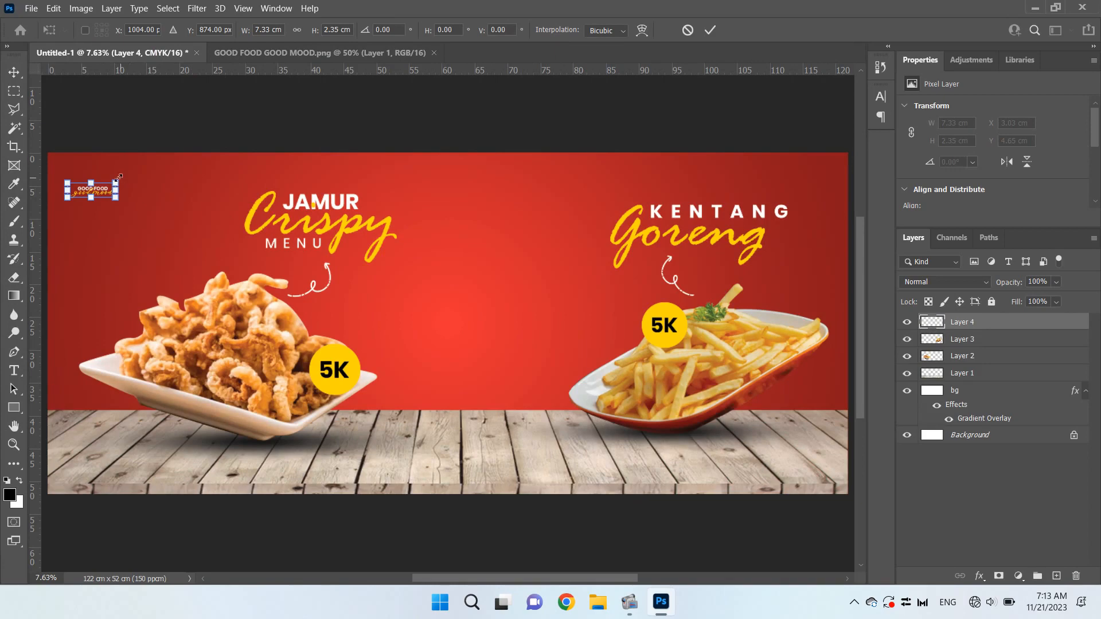
pyautogui.moveTo(117, 182); pyautogui.dragTo(150, 179)
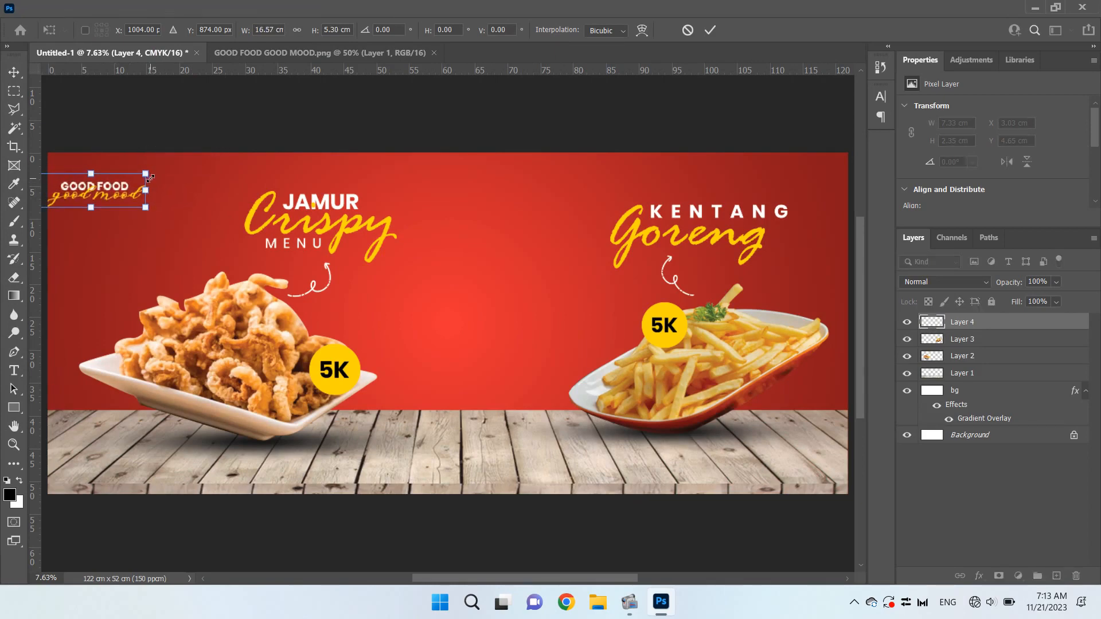
pyautogui.press('Return')
pyautogui.moveTo(113, 194); pyautogui.dragTo(160, 196)
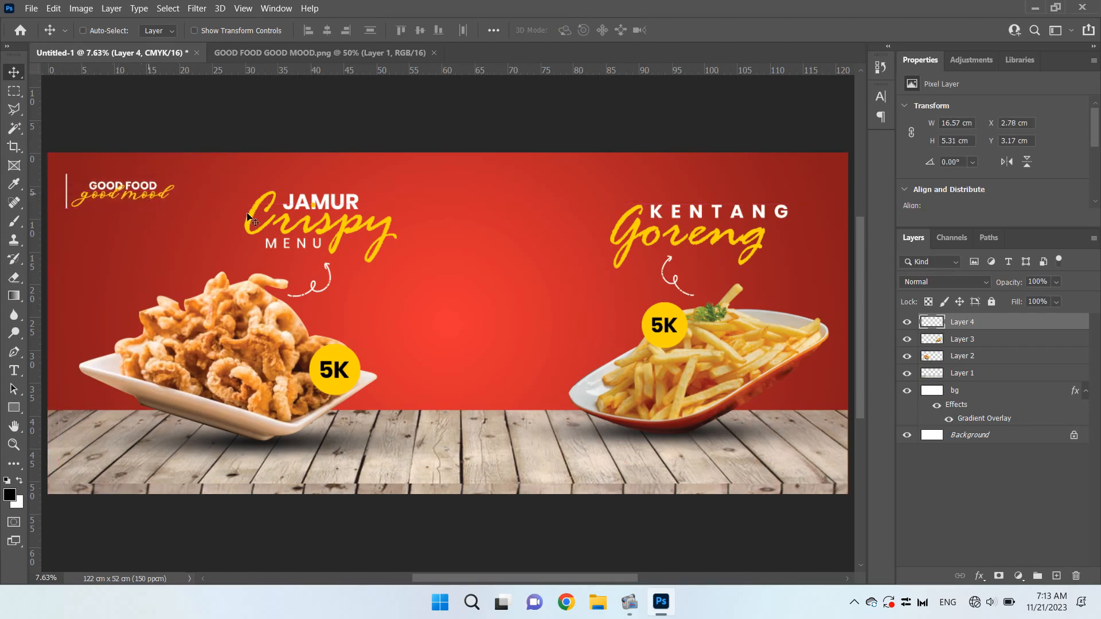
# Nudge the Good Food Good Mood lettering right and down to about X 3.51 cm, Y 3.44 cm
pyautogui.hotkey('shift', 'Right')
pyautogui.hotkey('shift', 'Right')
pyautogui.hotkey('shift', 'Right')
pyautogui.hotkey('shift', 'Right')
pyautogui.hotkey('shift', 'Right')
pyautogui.hotkey('shift', 'Right')
pyautogui.hotkey('shift', 'Right')
pyautogui.hotkey('shift', 'Right')
pyautogui.hotkey('shift', 'Right')
pyautogui.hotkey('shift', 'Right')
pyautogui.hotkey('shift', 'Right')
pyautogui.hotkey('shift', 'Down')
pyautogui.hotkey('shift', 'Down')
pyautogui.hotkey('shift', 'Down')
pyautogui.hotkey('shift', 'Up')
pyautogui.hotkey('shift', 'Up')
pyautogui.hotkey('shift', 'Down')
pyautogui.hotkey('shift', 'Down')
pyautogui.hotkey('shift', 'Down')
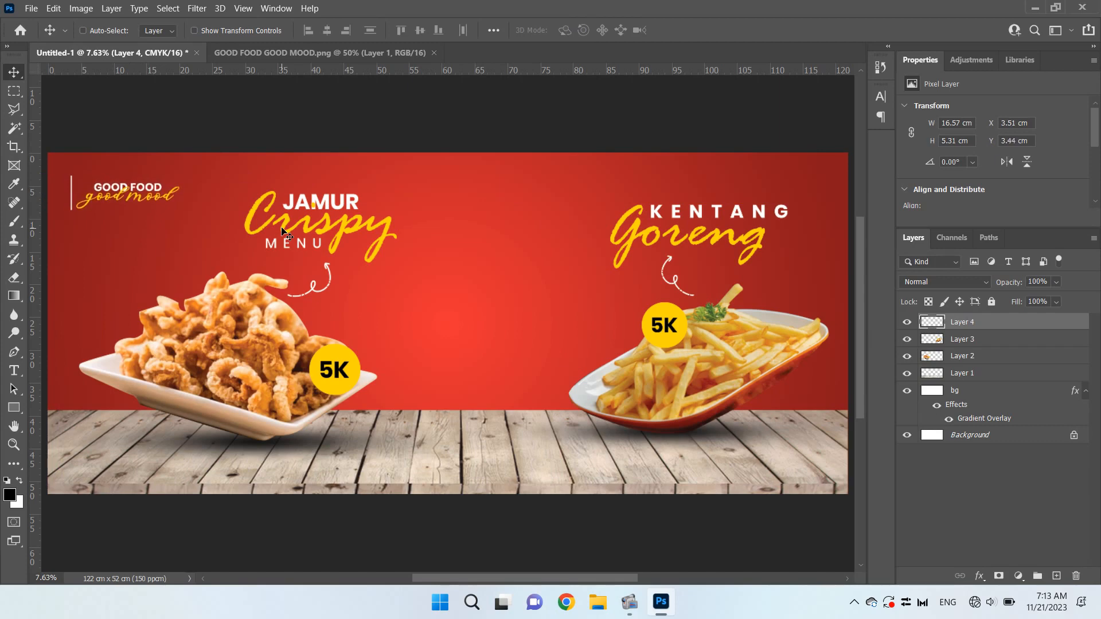
# Select the Jamur Crispy artwork's layer and nudge it left to about X -0.05 cm
pyautogui.click(994, 358)
pyautogui.hotkey('shift', 'Left')
pyautogui.hotkey('shift', 'Left')
pyautogui.hotkey('shift', 'Left')
pyautogui.hotkey('shift', 'Left')
pyautogui.hotkey('shift', 'Left')
pyautogui.hotkey('shift', 'Left')
pyautogui.hotkey('shift', 'Left')
pyautogui.hotkey('shift', 'Left')
pyautogui.hotkey('shift', 'Left')
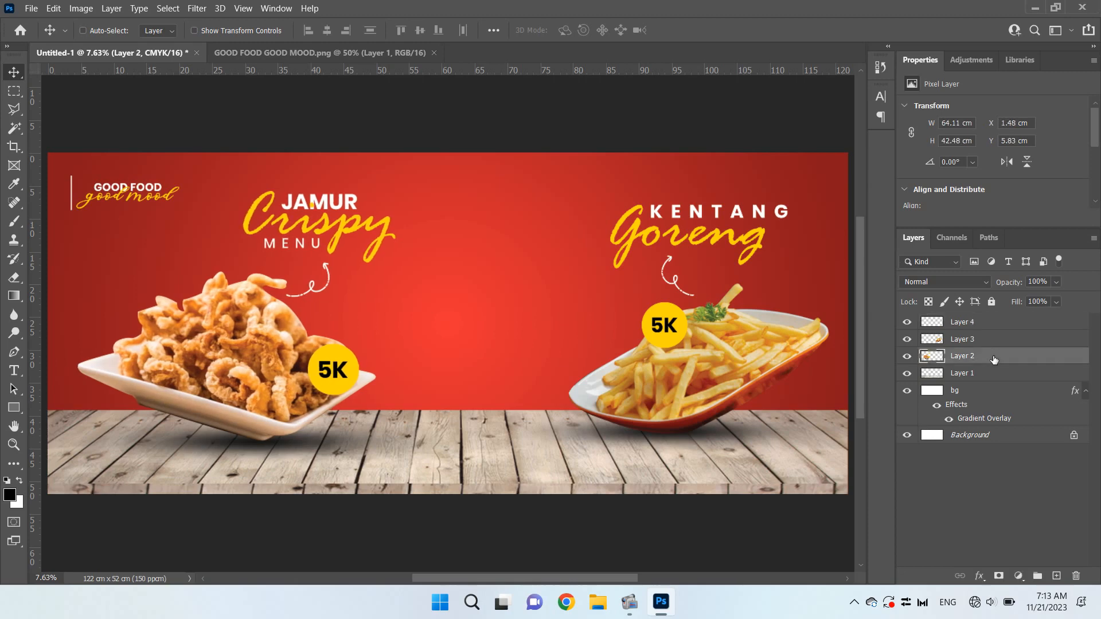
pyautogui.hotkey('shift', 'Left')
pyautogui.hotkey('shift', 'Left')
pyautogui.hotkey('shift', 'Left')
pyautogui.hotkey('shift', 'Left')
pyautogui.hotkey('shift', 'Left')
pyautogui.hotkey('shift', 'Left')
pyautogui.hotkey('shift', 'Left')
pyautogui.hotkey('shift', 'Left')
pyautogui.hotkey('shift', 'Left')
pyautogui.hotkey('shift', 'Left')
pyautogui.hotkey('shift', 'Left')
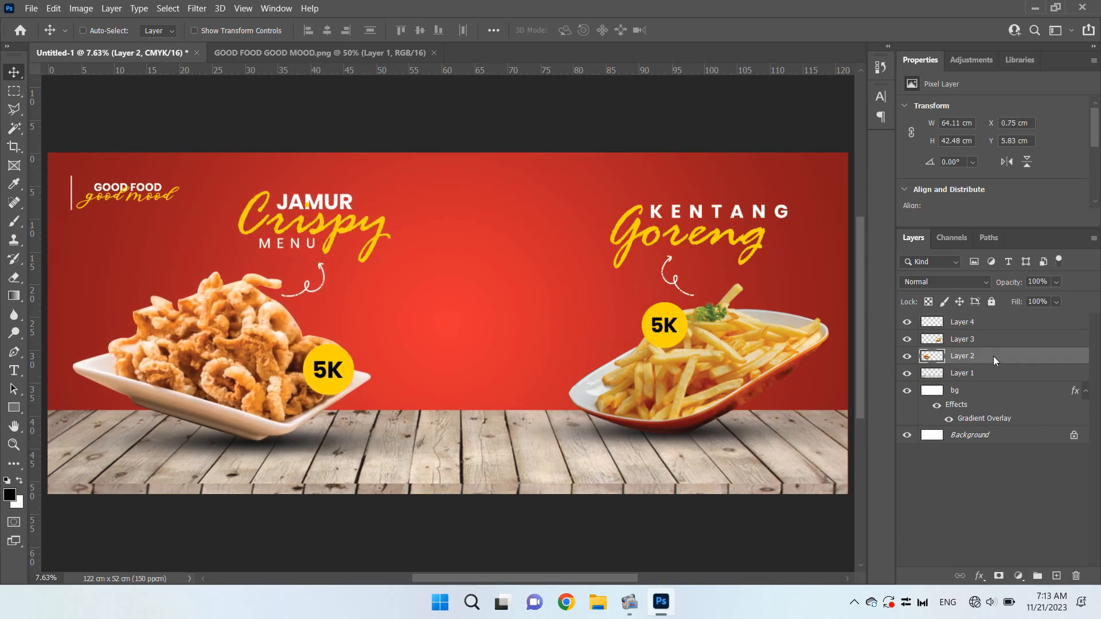
pyautogui.hotkey('shift', 'Left')
pyautogui.hotkey('shift', 'Left')
pyautogui.hotkey('shift', 'Left')
pyautogui.hotkey('shift', 'Left')
pyautogui.hotkey('shift', 'Left')
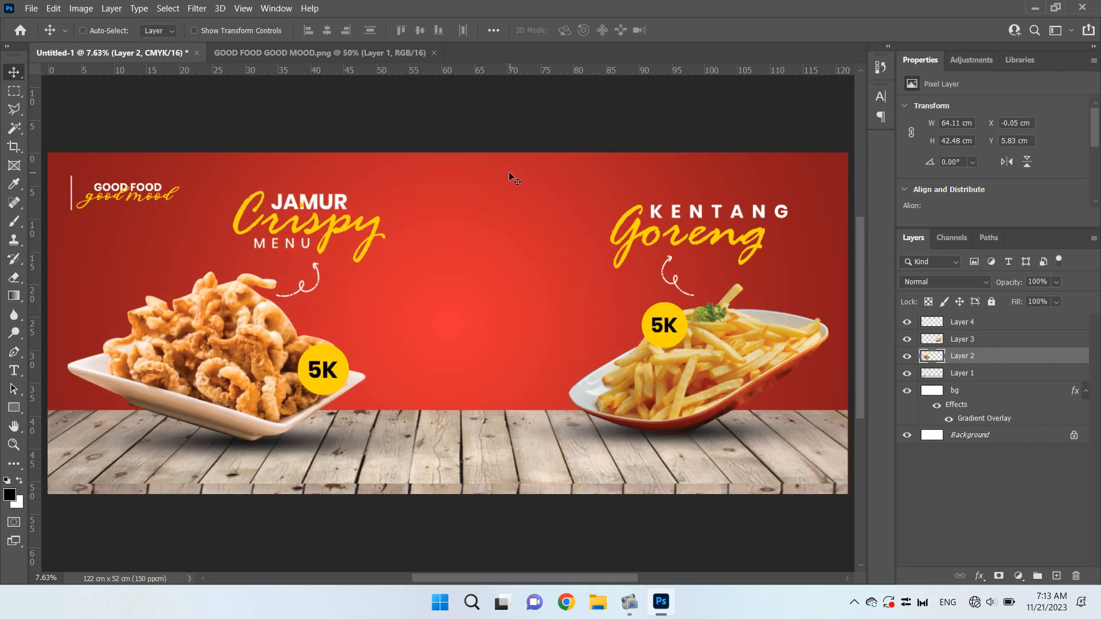
# Open TIIK.png from the BAHAN SPANDUK folder and bring its dot pattern into the banner over the Kentang Goreng lettering
pyautogui.hotkey('ctrl', 'o')
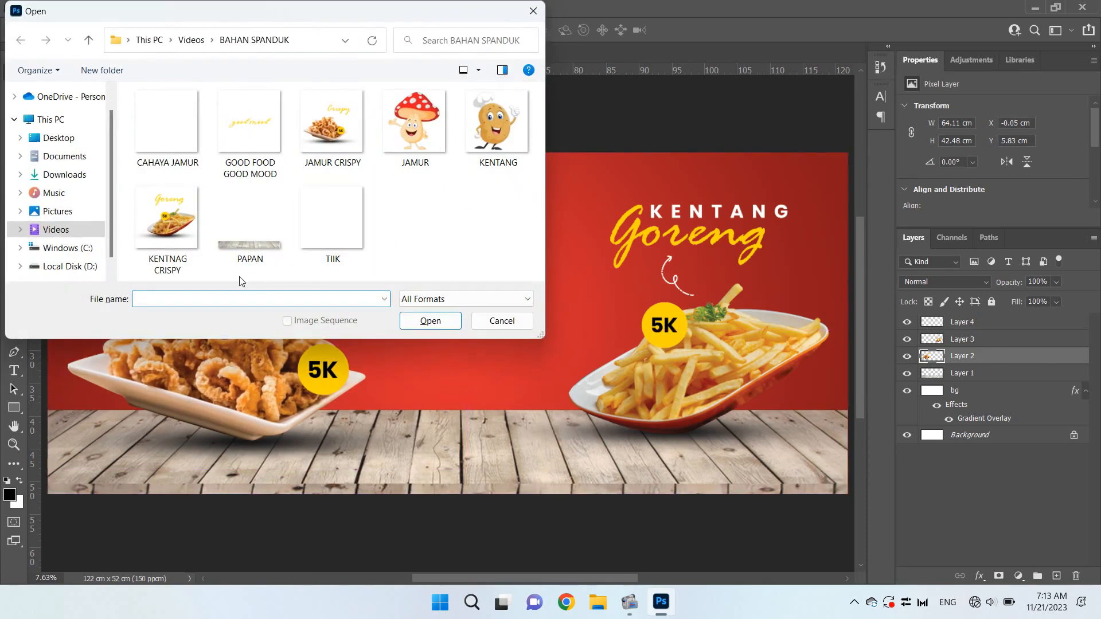
pyautogui.click(181, 118)
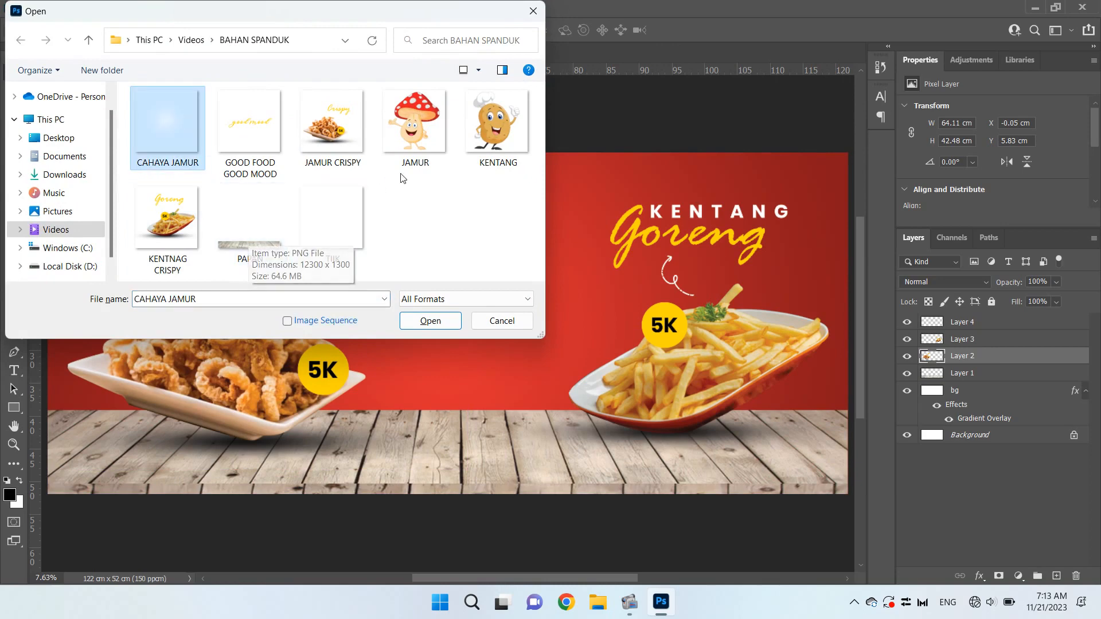
pyautogui.click(325, 226)
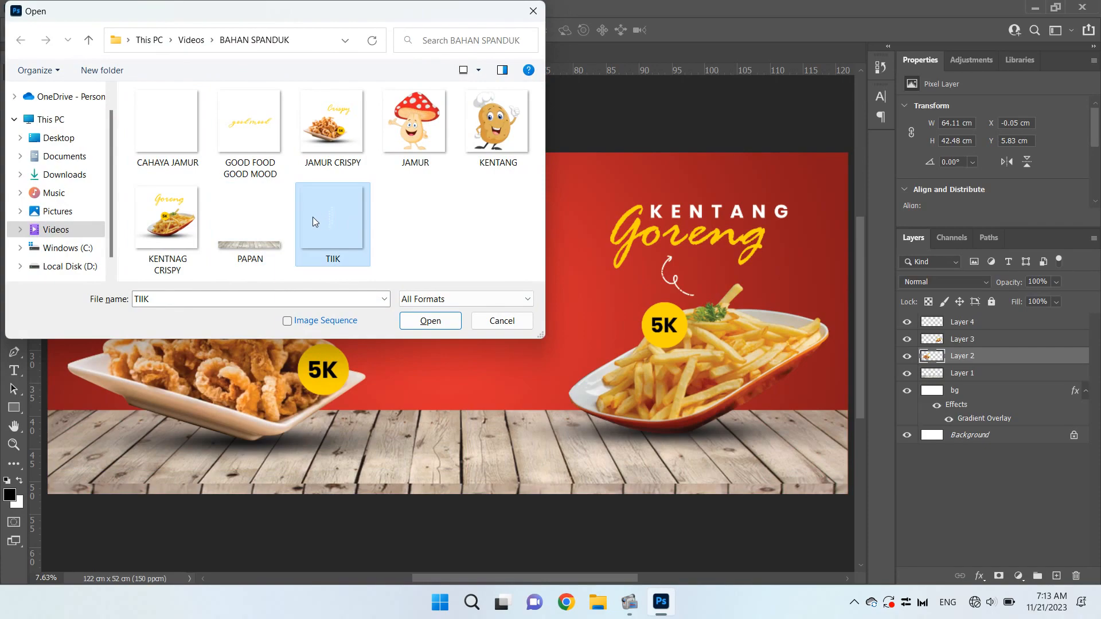
pyautogui.doubleClick(313, 220)
pyautogui.moveTo(445, 278); pyautogui.dragTo(217, 55)
pyautogui.moveTo(138, 57); pyautogui.dragTo(677, 239)
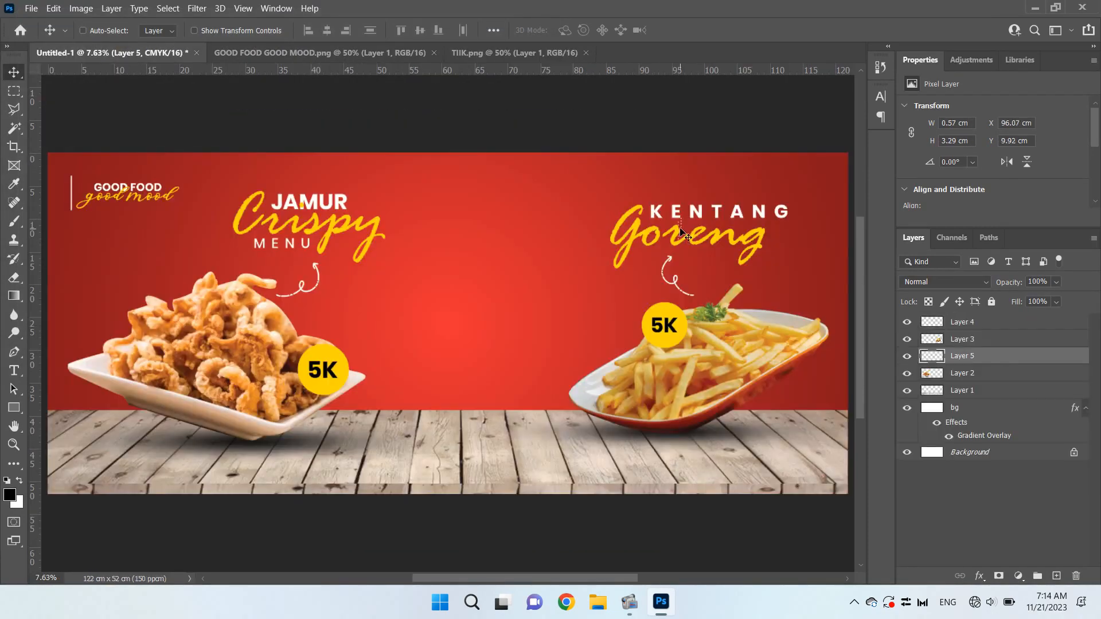
# Enlarge the dot pattern to about 1.98 × 11.46 cm and move it to the right of the Kentang Goreng lettering
pyautogui.hotkey('ctrl', 't')
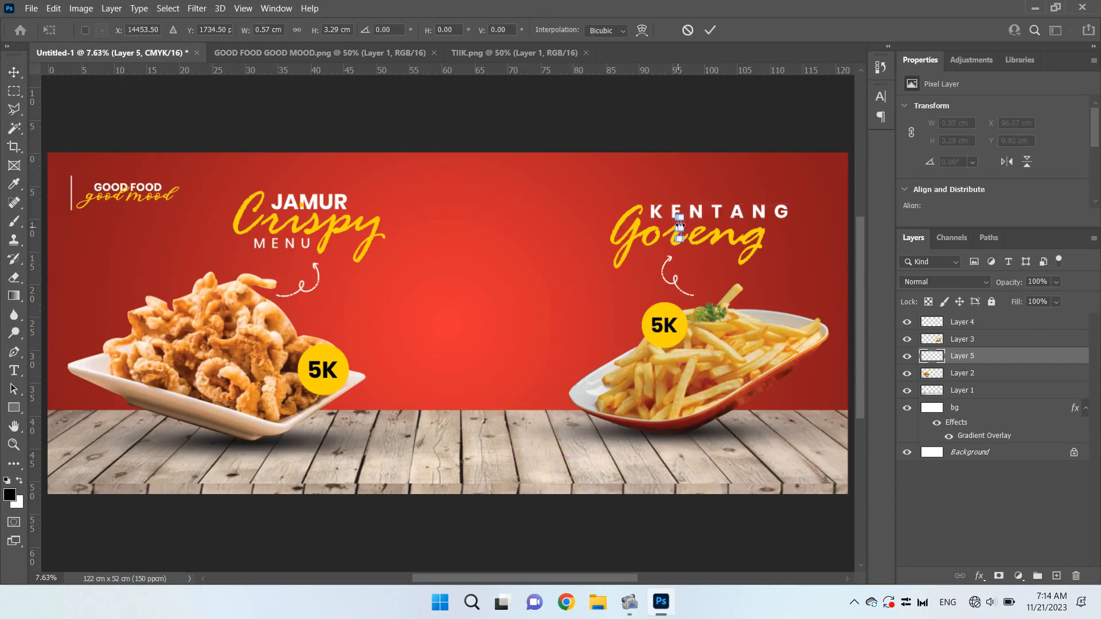
pyautogui.moveTo(684, 215); pyautogui.dragTo(738, 195)
pyautogui.click(714, 30)
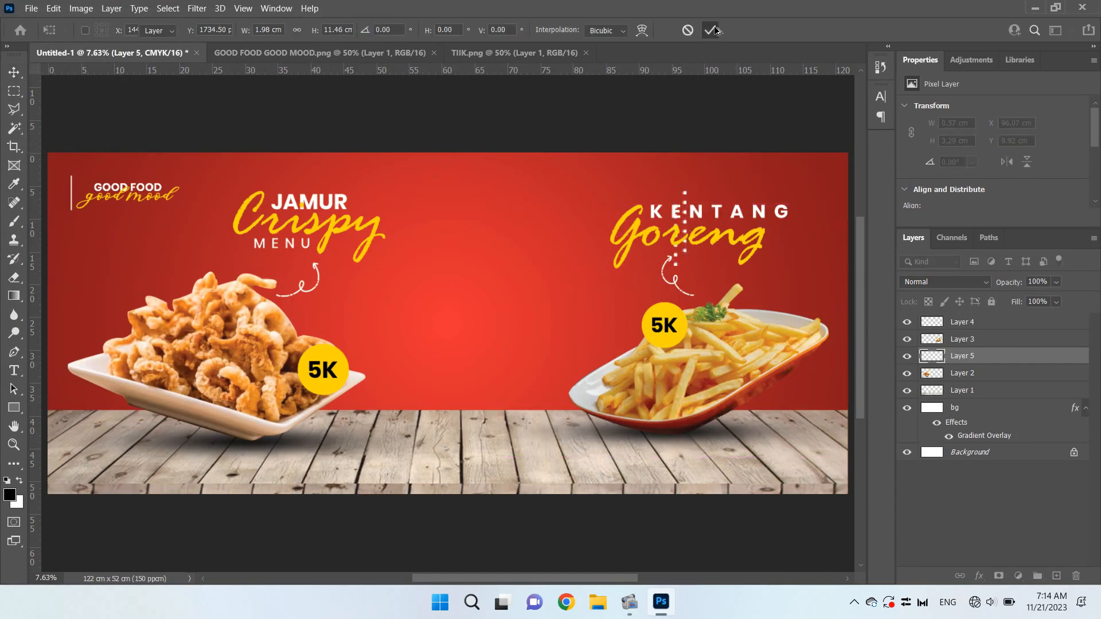
pyautogui.moveTo(686, 211); pyautogui.dragTo(811, 242)
# Scale the dot pattern down to about 1.53 × 8.81 cm and shift it slightly left to about X 114.34 cm
pyautogui.hotkey('ctrl', 't')
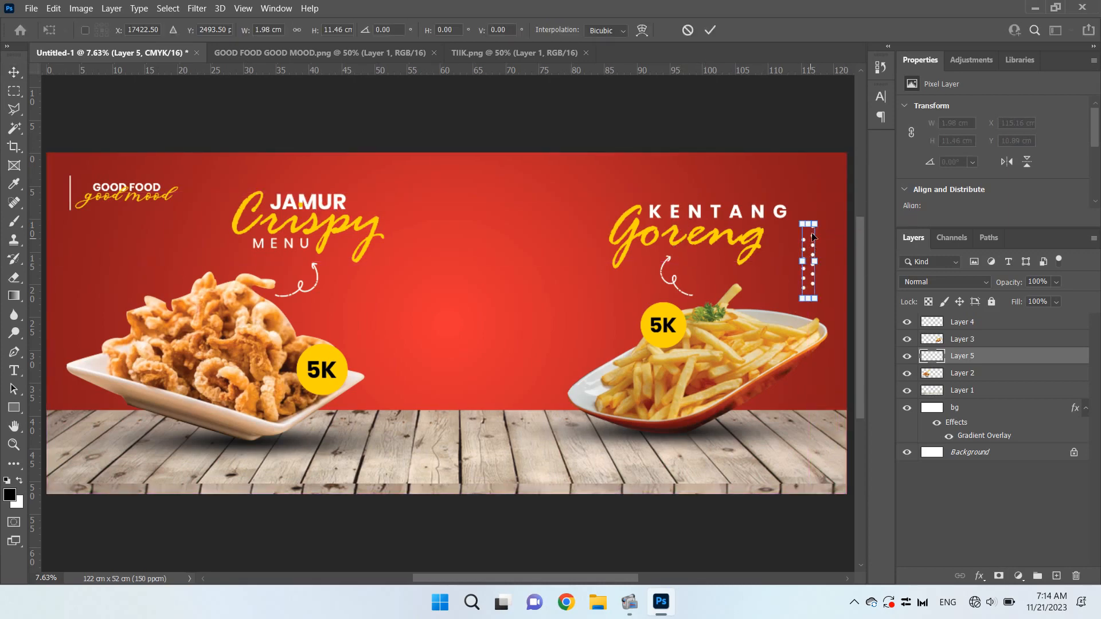
pyautogui.moveTo(816, 222); pyautogui.dragTo(818, 230)
pyautogui.press('Return')
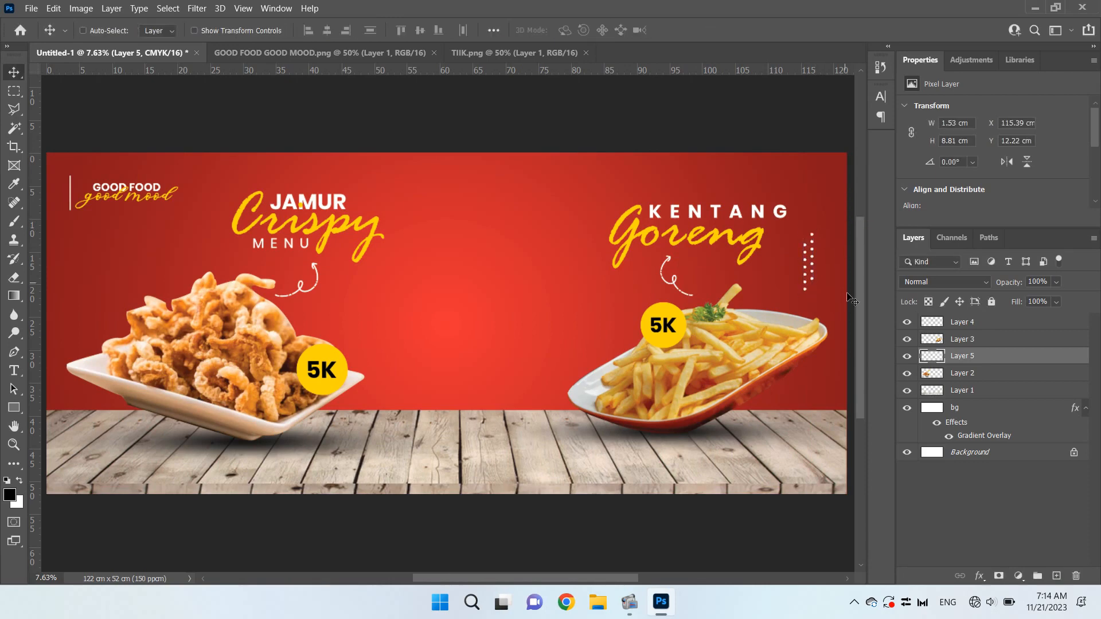
pyautogui.moveTo(817, 268); pyautogui.dragTo(809, 263)
# Duplicate the dot pattern and place the copy near the banner's left edge, at about X 3.51 cm, Y 16.63 cm
pyautogui.hotkey('ctrl', 'j')
pyautogui.hotkey('ctrl', 't')
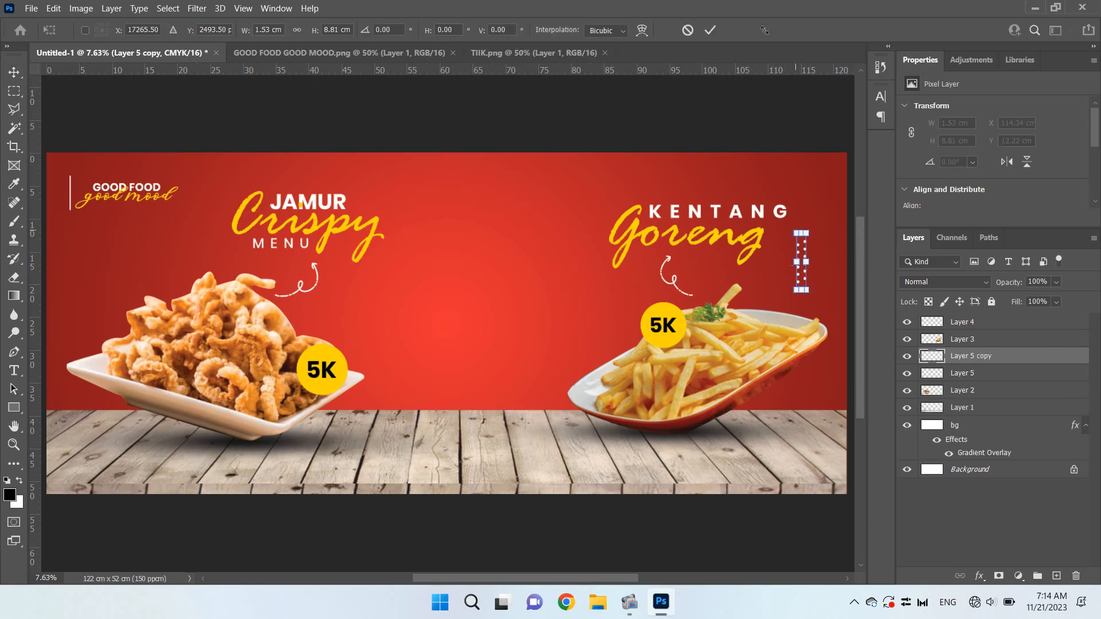
pyautogui.click(714, 30)
pyautogui.moveTo(797, 262); pyautogui.dragTo(74, 288)
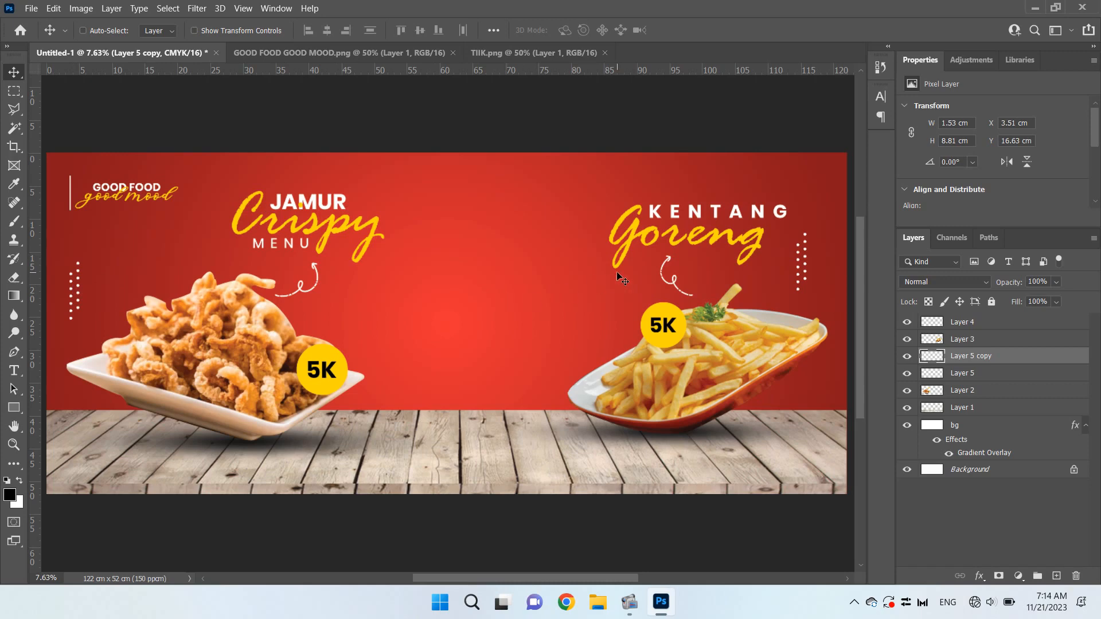
# Add a layer above Layer 4 and draw a rectangle about 18.26 × 3.37 cm on the wooden board below the Jamur Crispy plate
pyautogui.click(993, 323)
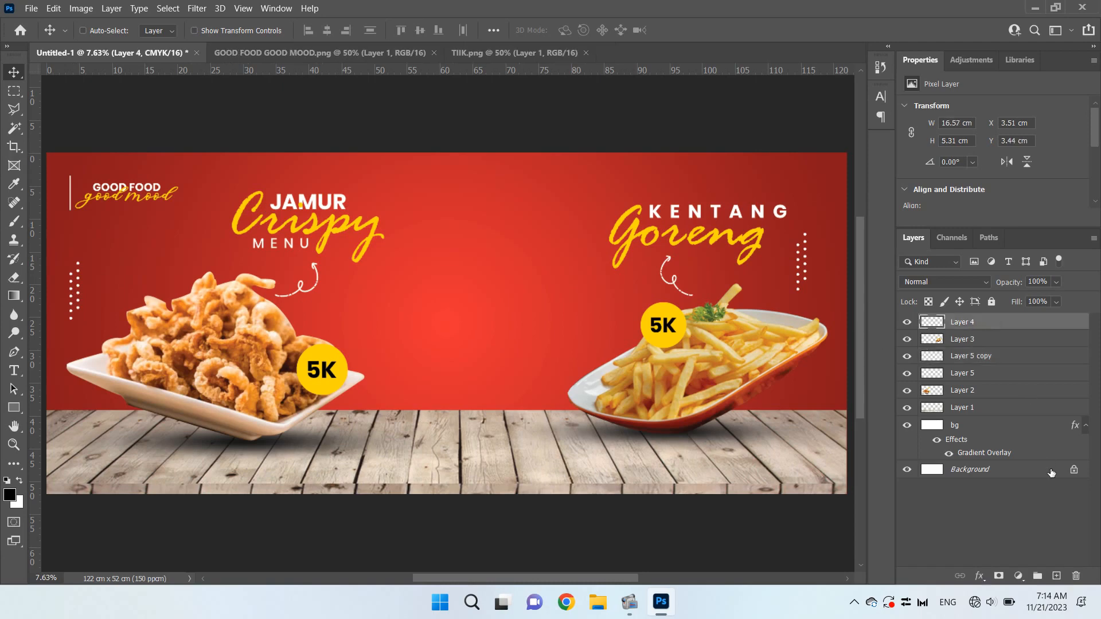
pyautogui.click(1055, 576)
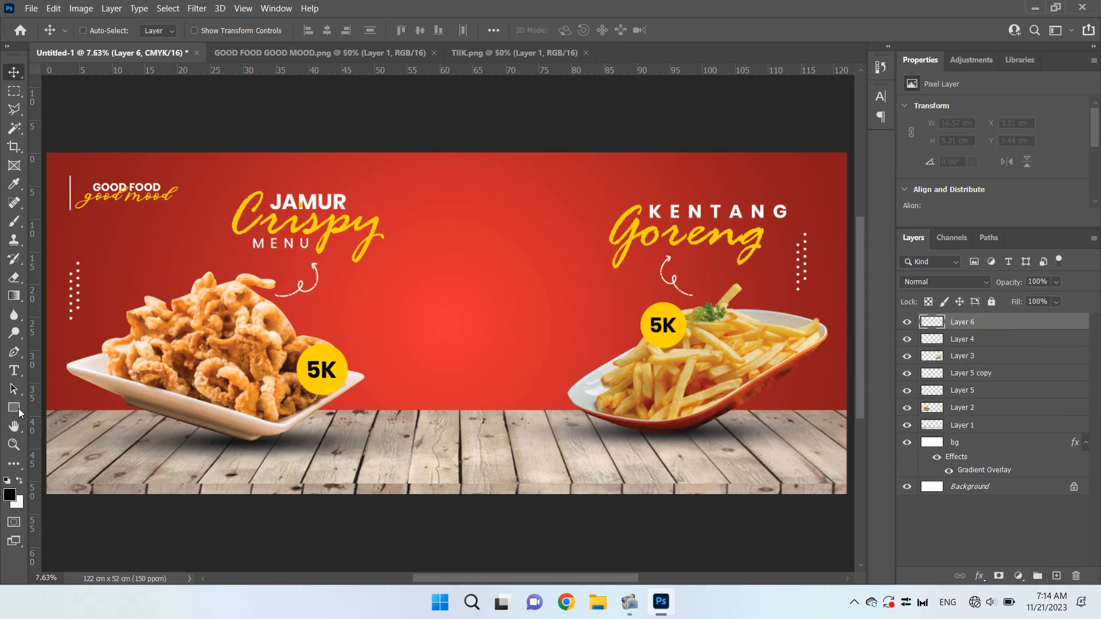
pyautogui.moveTo(20, 408); pyautogui.dragTo(50, 416)
pyautogui.moveTo(125, 444); pyautogui.dragTo(244, 465)
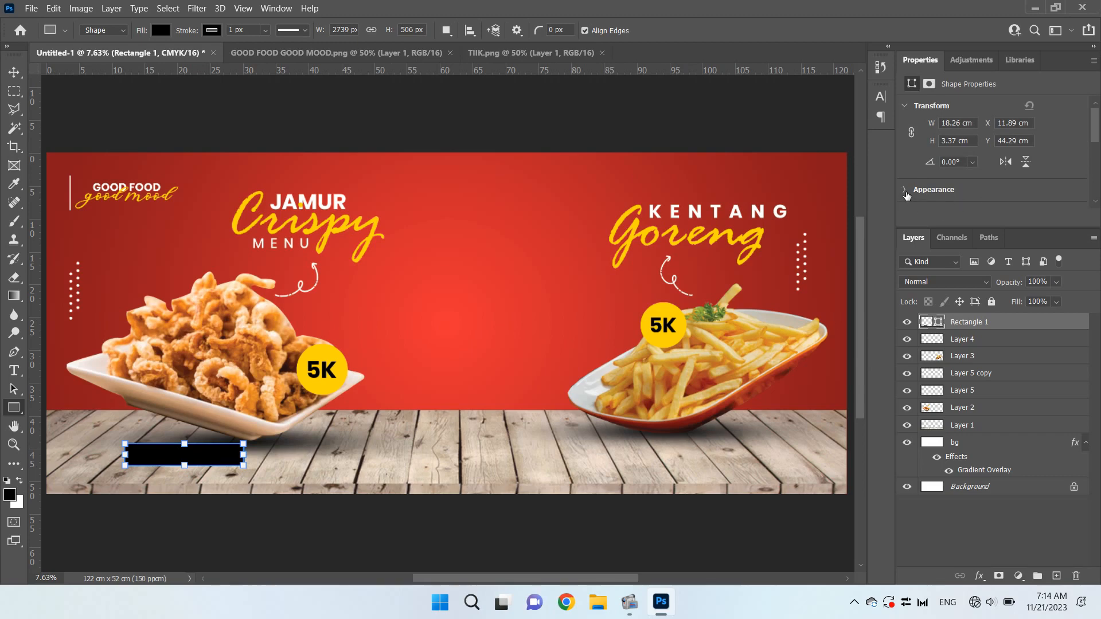
# Remove the rectangle's stroke and fill it with the recently used dark red
pyautogui.click(905, 191)
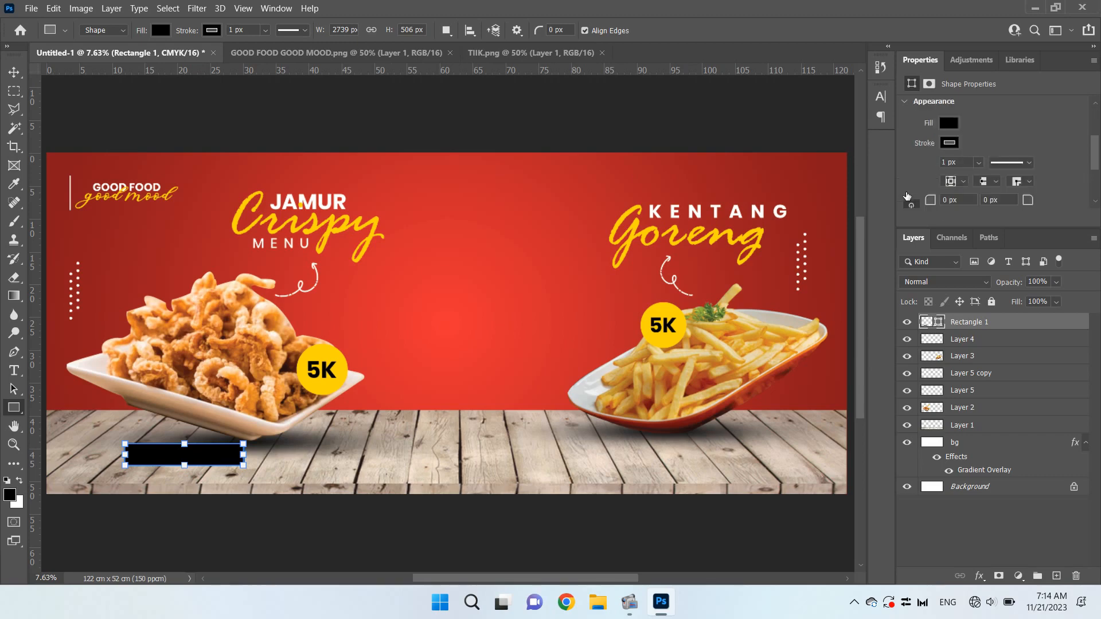
pyautogui.click(950, 143)
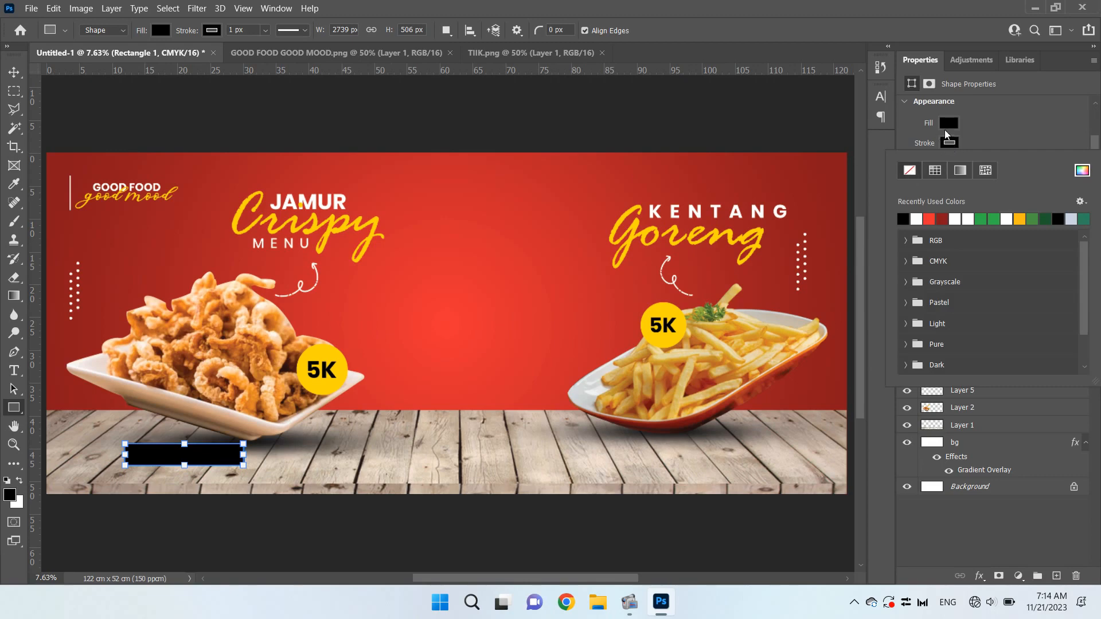
pyautogui.click(950, 124)
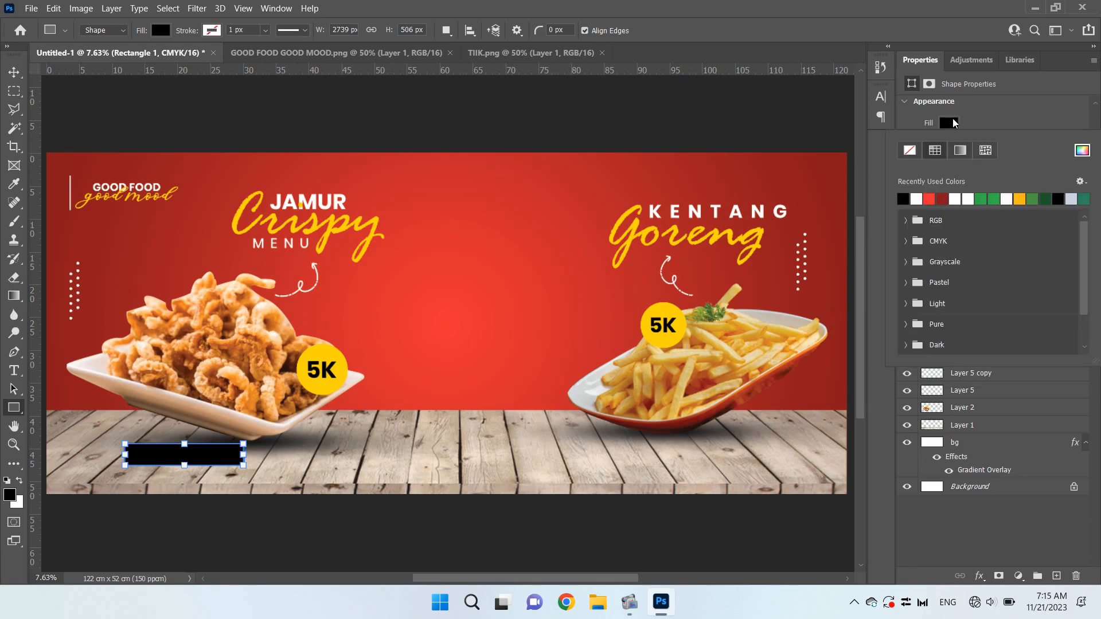
pyautogui.click(943, 198)
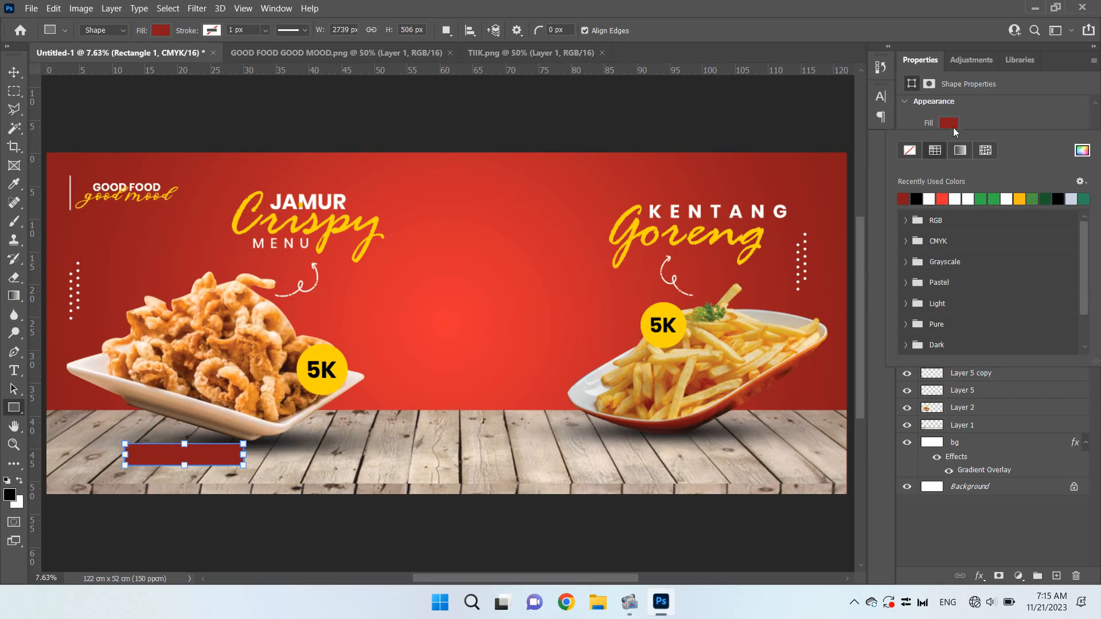
pyautogui.click(950, 123)
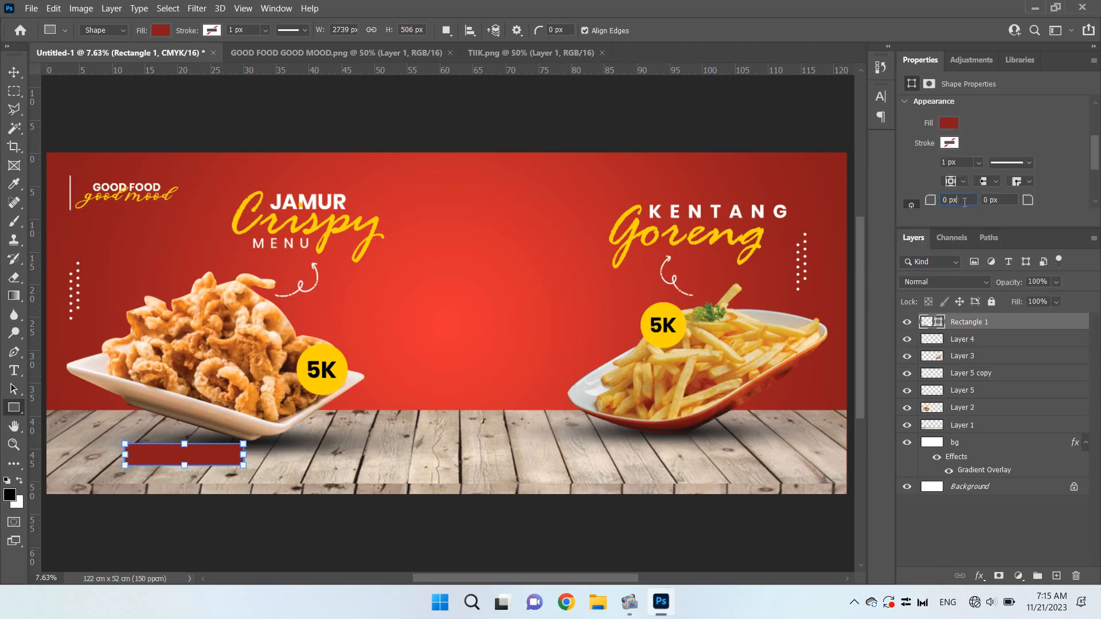
# Round the rectangle's corners with a radius of 200 px
pyautogui.moveTo(947, 200); pyautogui.dragTo(924, 207)
pyautogui.write('200')
pyautogui.press('Tab')
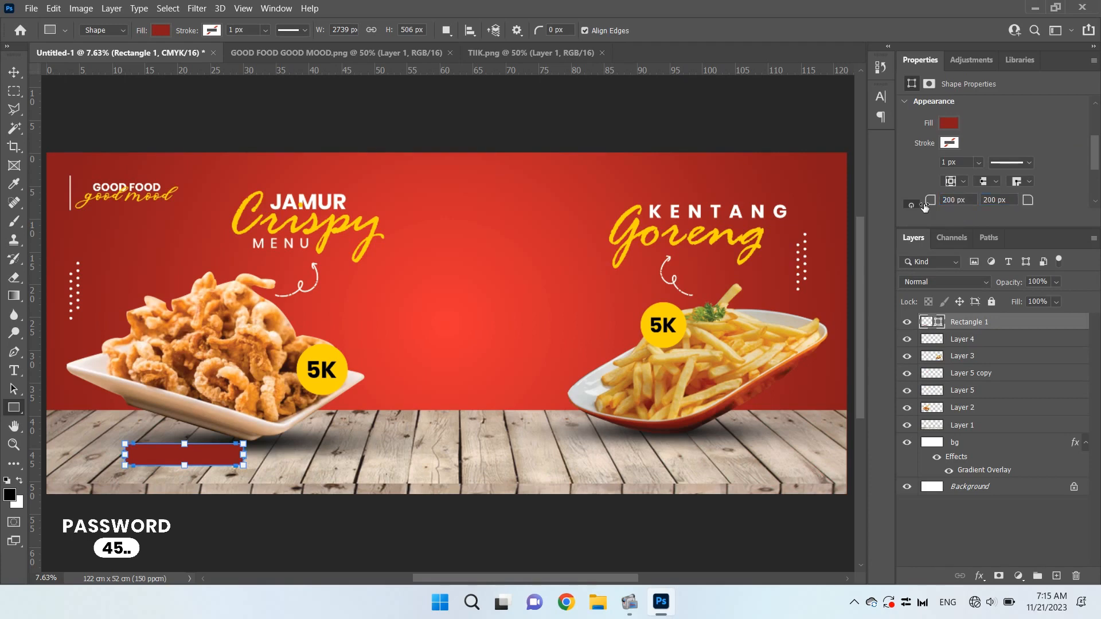
pyautogui.click(14, 72)
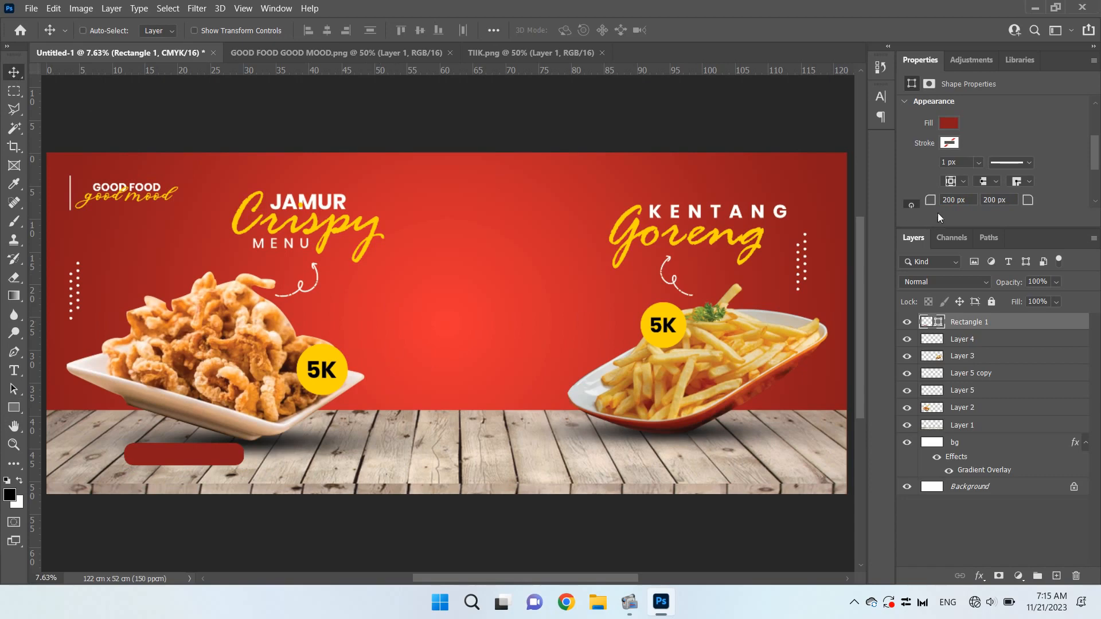
# Set the rectangle's corner radius to 400 px for fully rounded ends
pyautogui.doubleClick(955, 199)
pyautogui.press('BackSpace')
pyautogui.write('400')
pyautogui.press('Tab')
pyautogui.press('Return')
# Move the rounded rectangle to the wooden board's lower-left area and scale it down to about 16.89 × 3.12 cm
pyautogui.moveTo(200, 461); pyautogui.dragTo(156, 466)
pyautogui.hotkey('ctrl', 't')
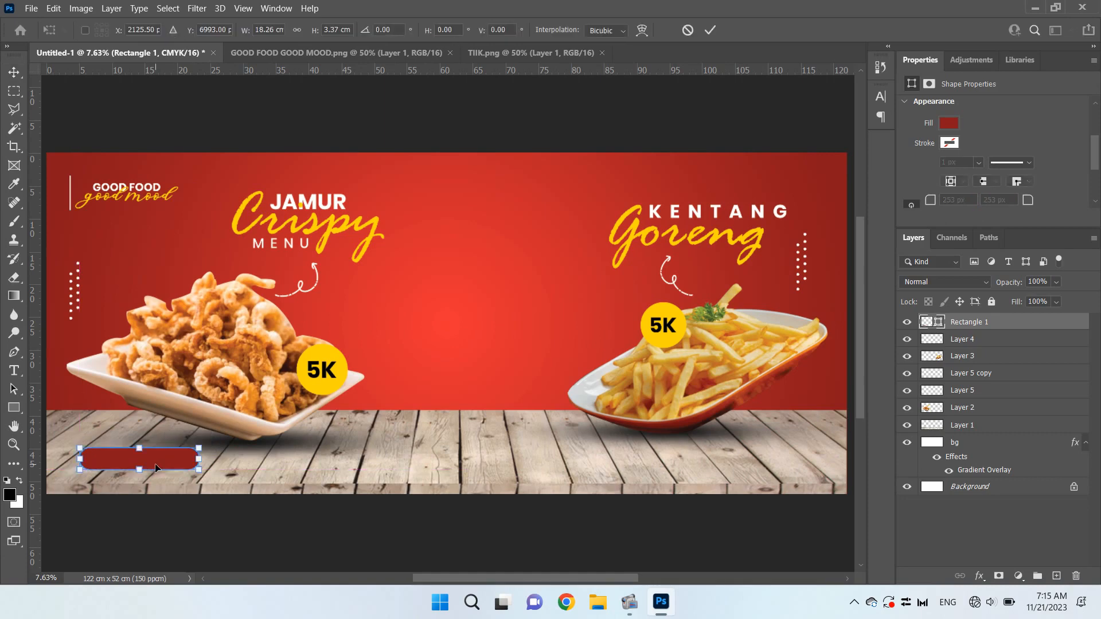
pyautogui.moveTo(199, 448); pyautogui.dragTo(195, 450)
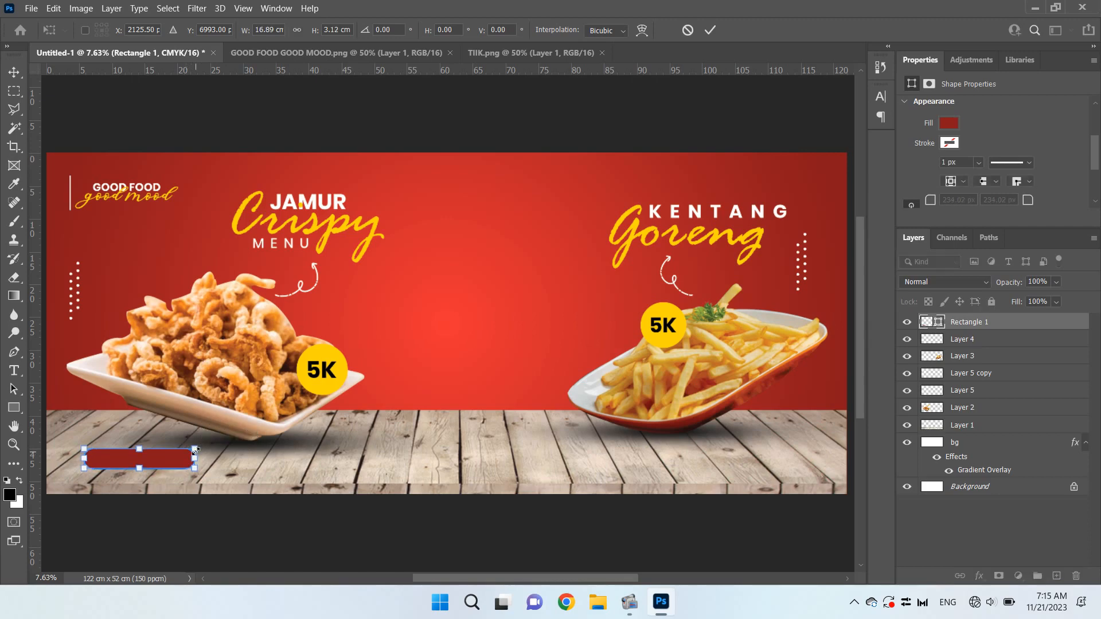
pyautogui.press('Return')
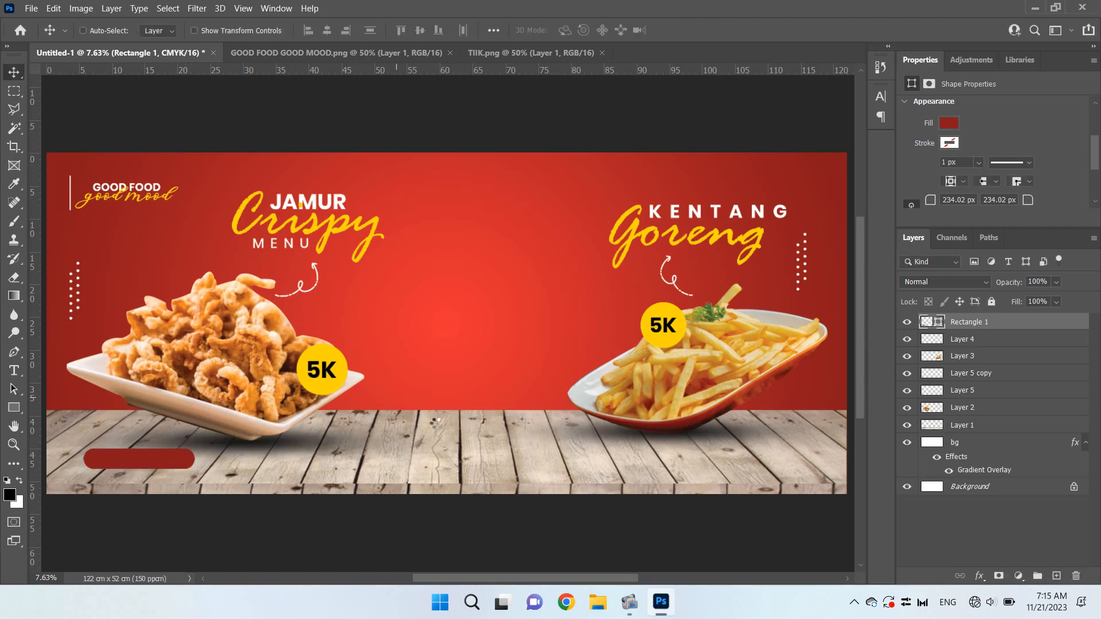
# Add the text ORDER NOW in capitals on the middle of the wooden board
pyautogui.press('t')
pyautogui.click(437, 453)
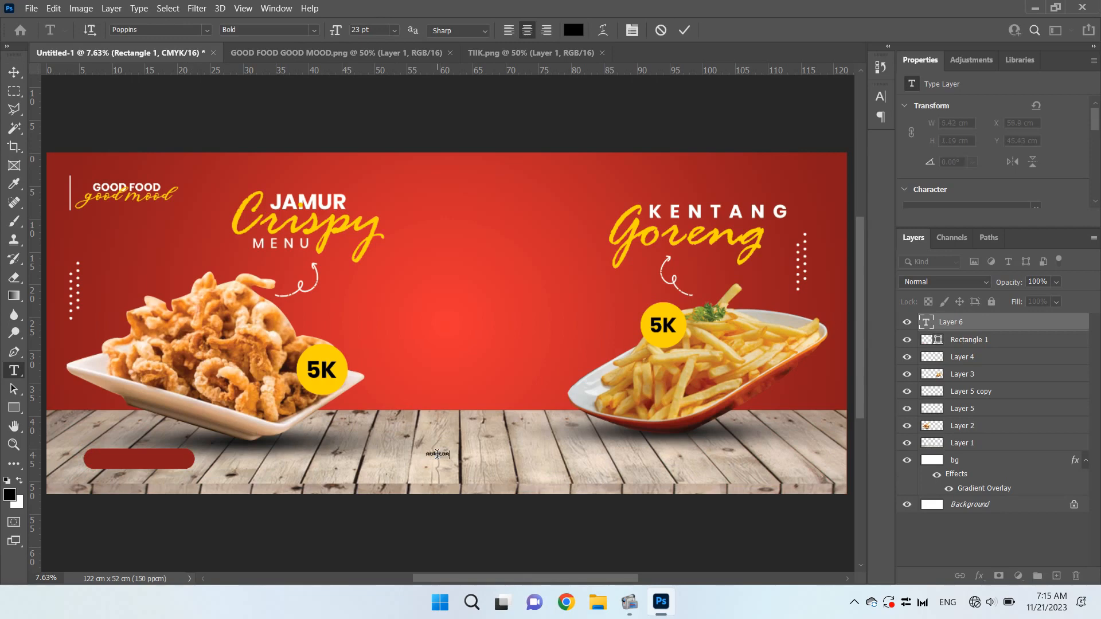
pyautogui.hotkey('ctrl', 'a')
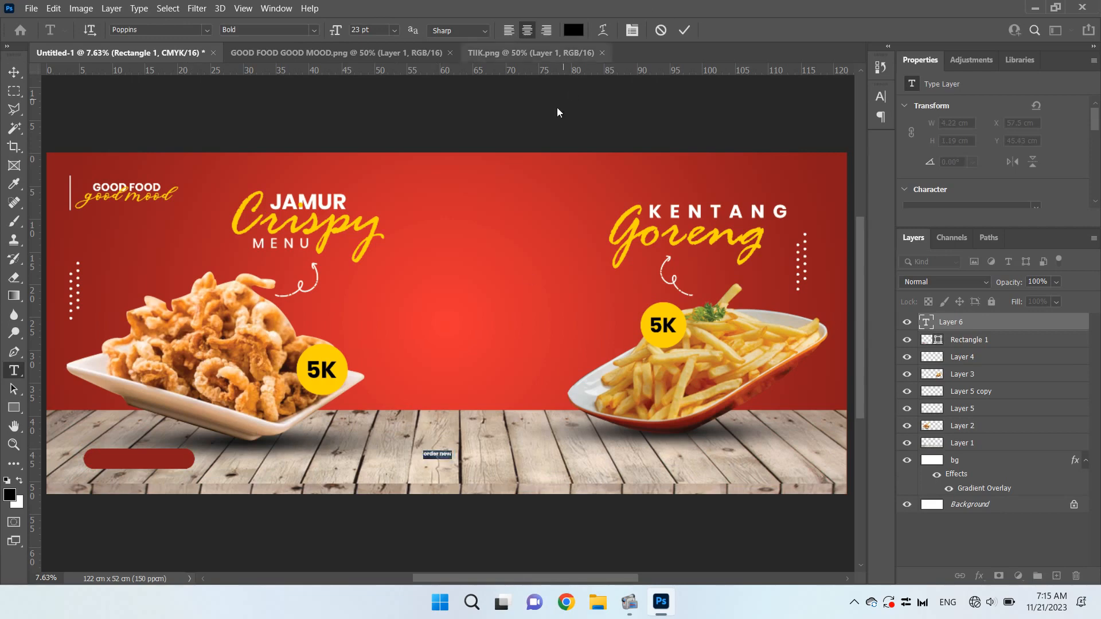
pyautogui.press('BackSpace')
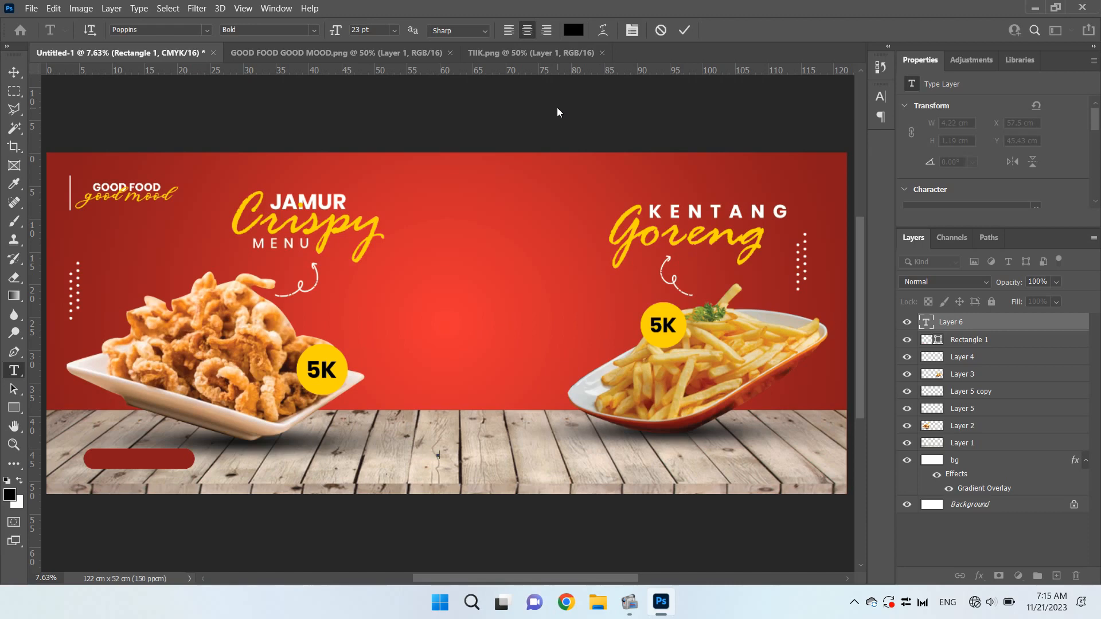
pyautogui.write('ORDER NOW')
# Set the ORDER NOW text to 61 pt and colour it white (ffffff)
pyautogui.hotkey('ctrl', 'a')
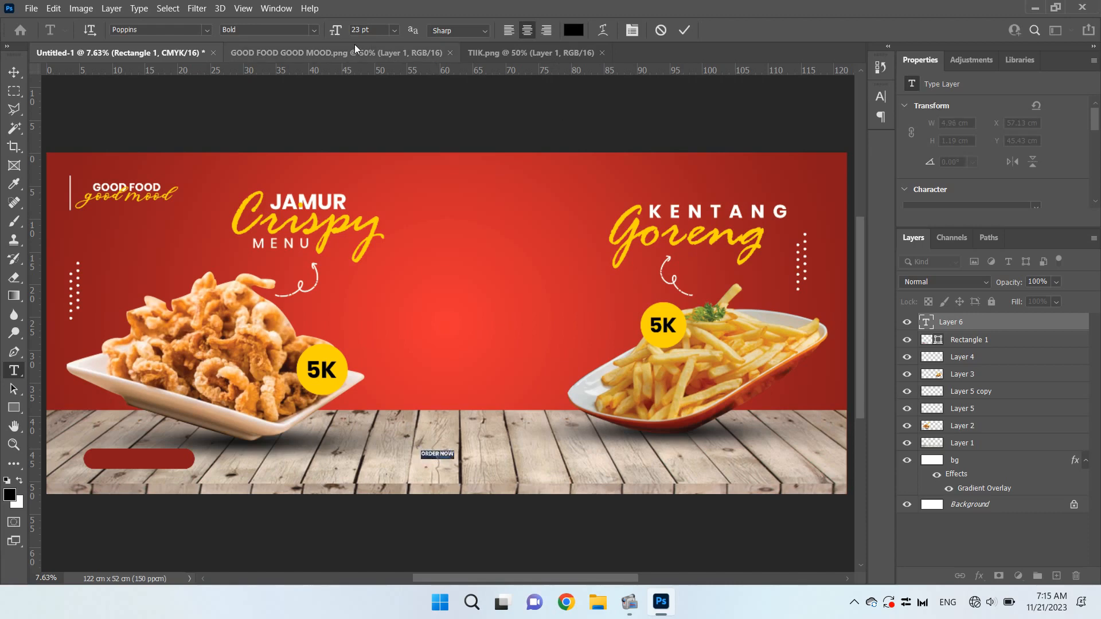
pyautogui.click(887, 98)
pyautogui.moveTo(721, 135); pyautogui.dragTo(746, 162)
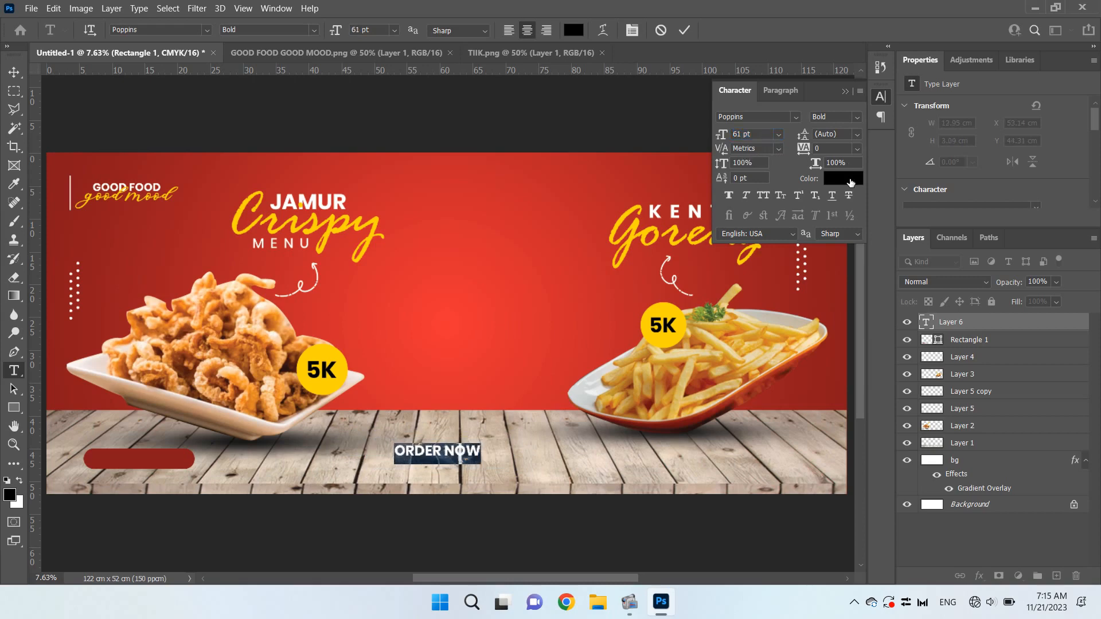
pyautogui.click(850, 182)
pyautogui.moveTo(482, 183); pyautogui.dragTo(431, 143)
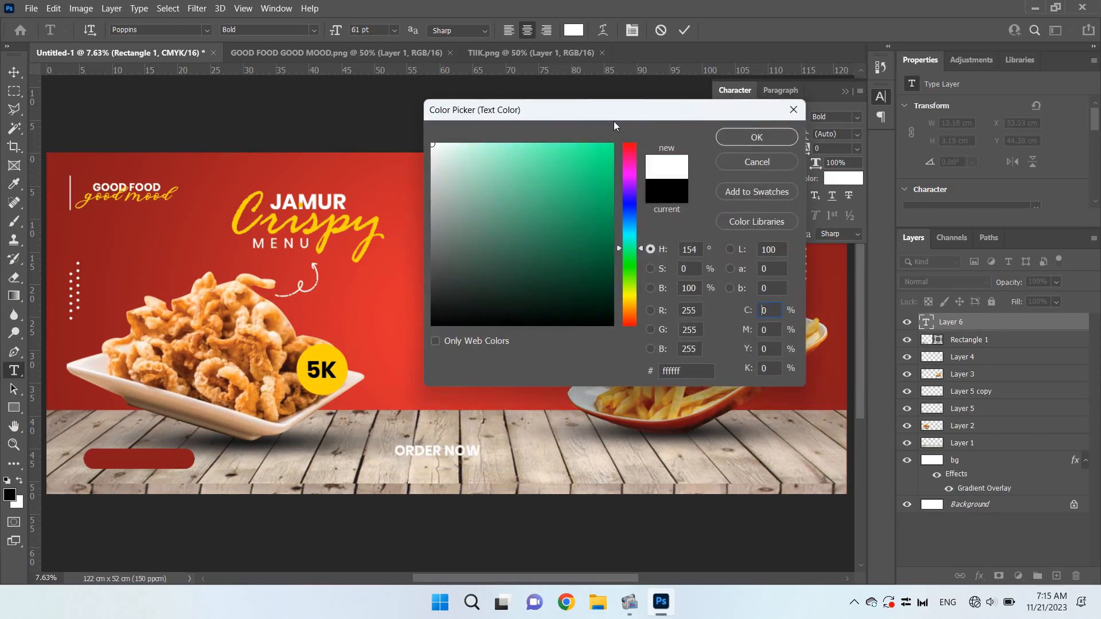
pyautogui.click(730, 138)
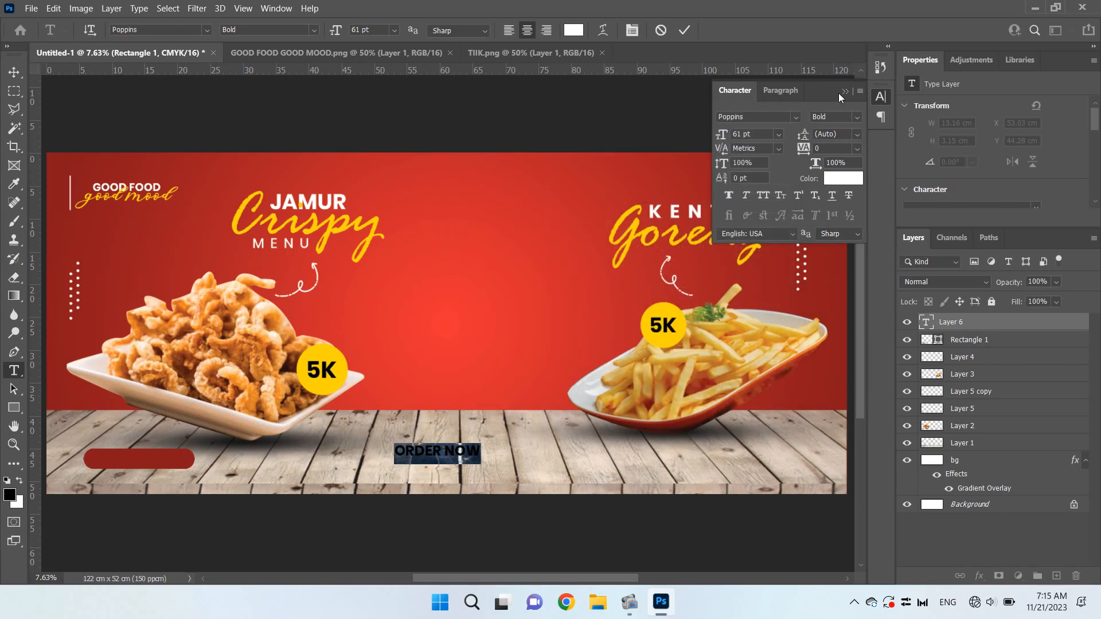
pyautogui.click(847, 91)
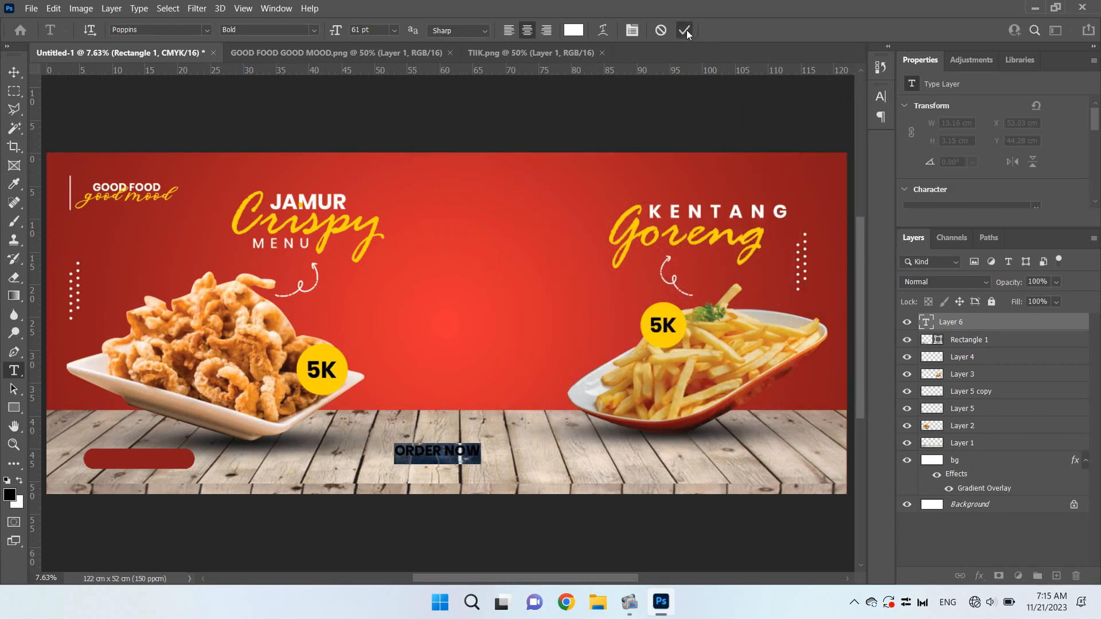
pyautogui.click(685, 31)
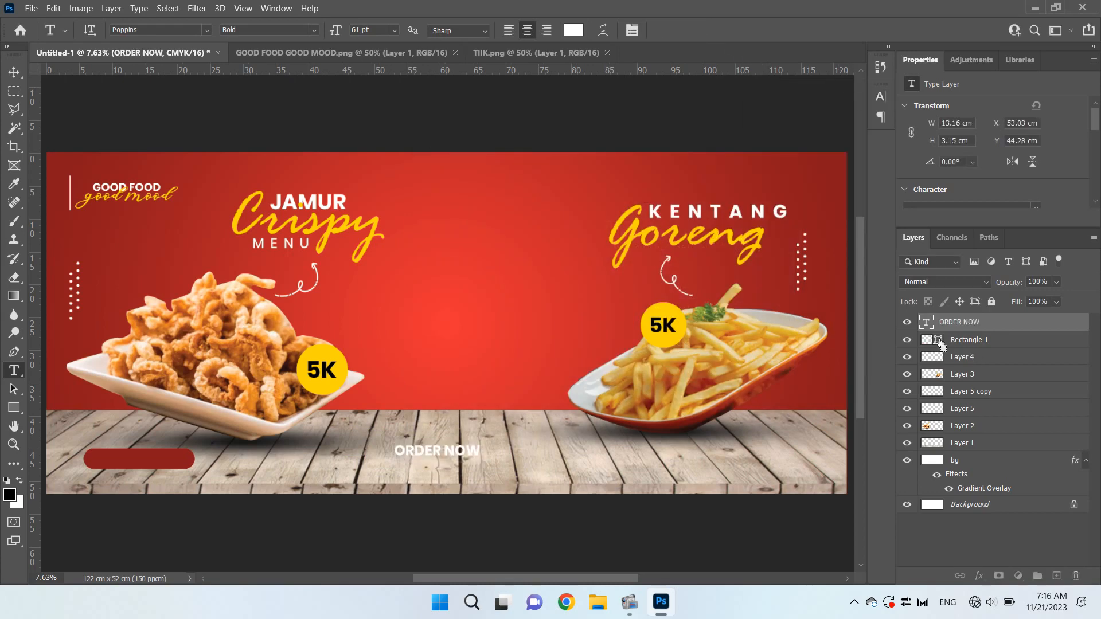
# Centre the ORDER NOW text on the dark red rounded rectangle by aligning it to a selection of that shape
pyautogui.keyDown('ctrl'); pyautogui.click(939, 341); pyautogui.keyUp('ctrl')
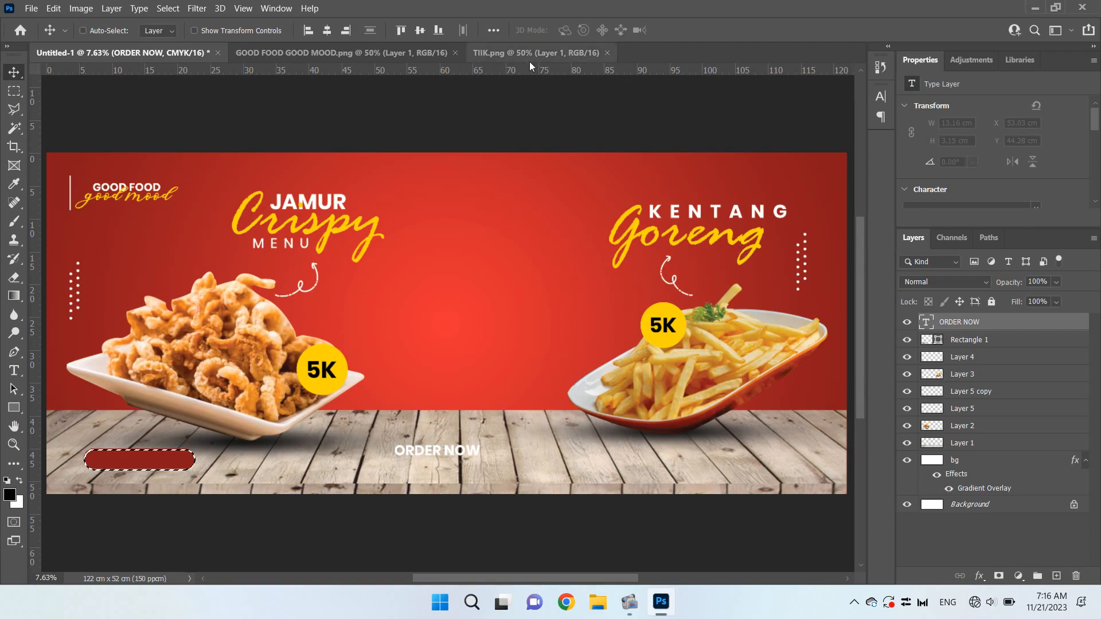
pyautogui.click(327, 30)
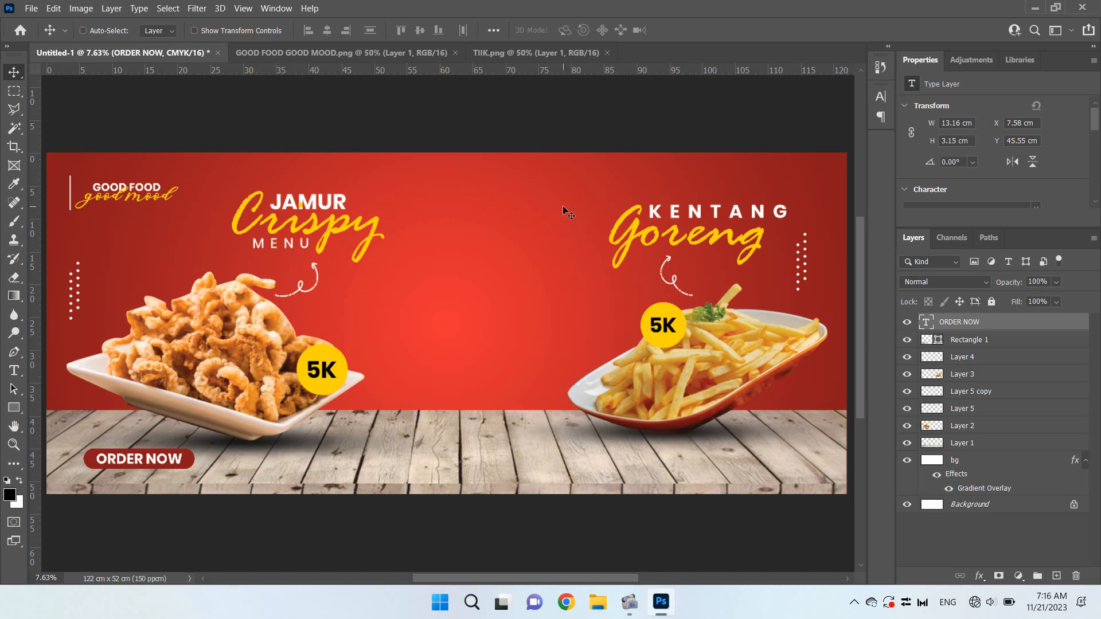
# Open JAMUR.png, bring the mushroom mascot into the banner and place its layer directly above the bg layer
pyautogui.hotkey('ctrl', 'o')
pyautogui.click(415, 144)
pyautogui.doubleClick(415, 144)
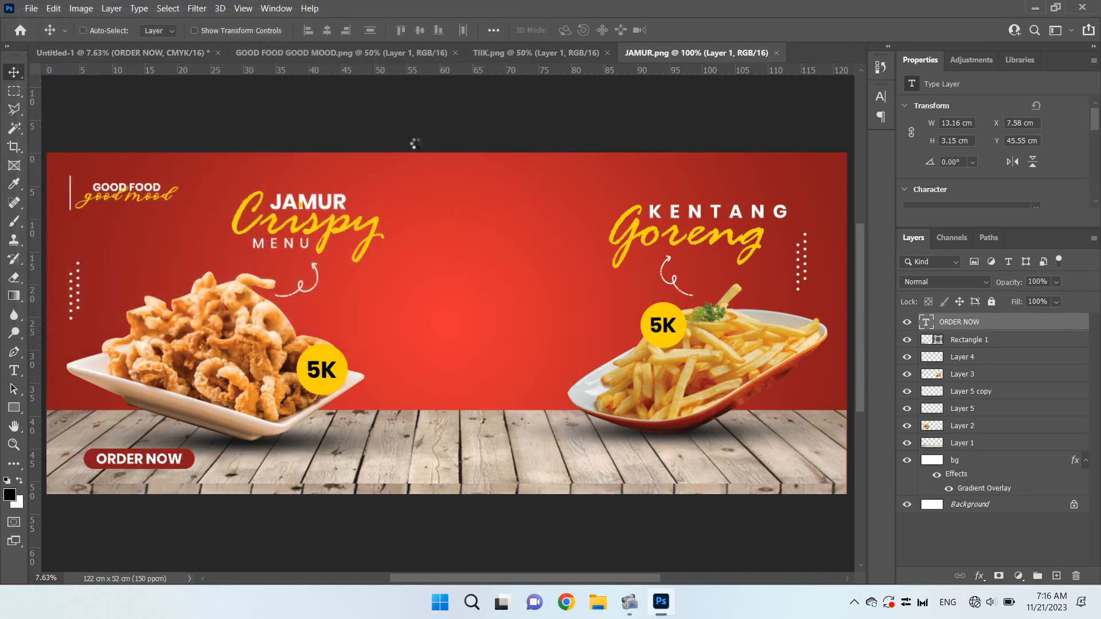
pyautogui.moveTo(471, 174); pyautogui.dragTo(466, 316)
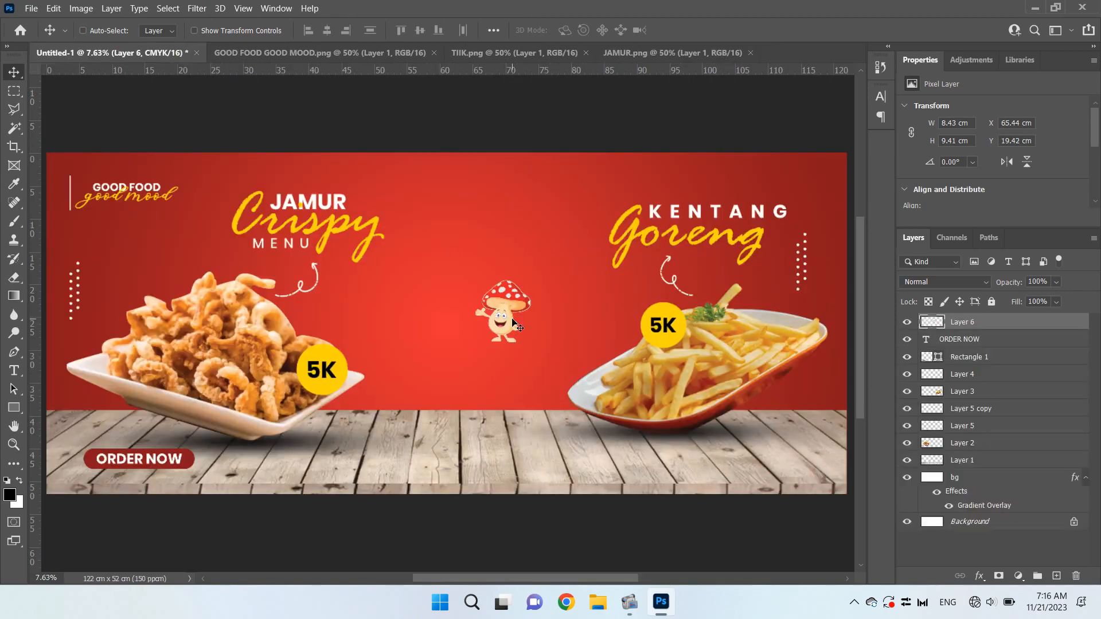
pyautogui.moveTo(1028, 326); pyautogui.dragTo(1051, 468)
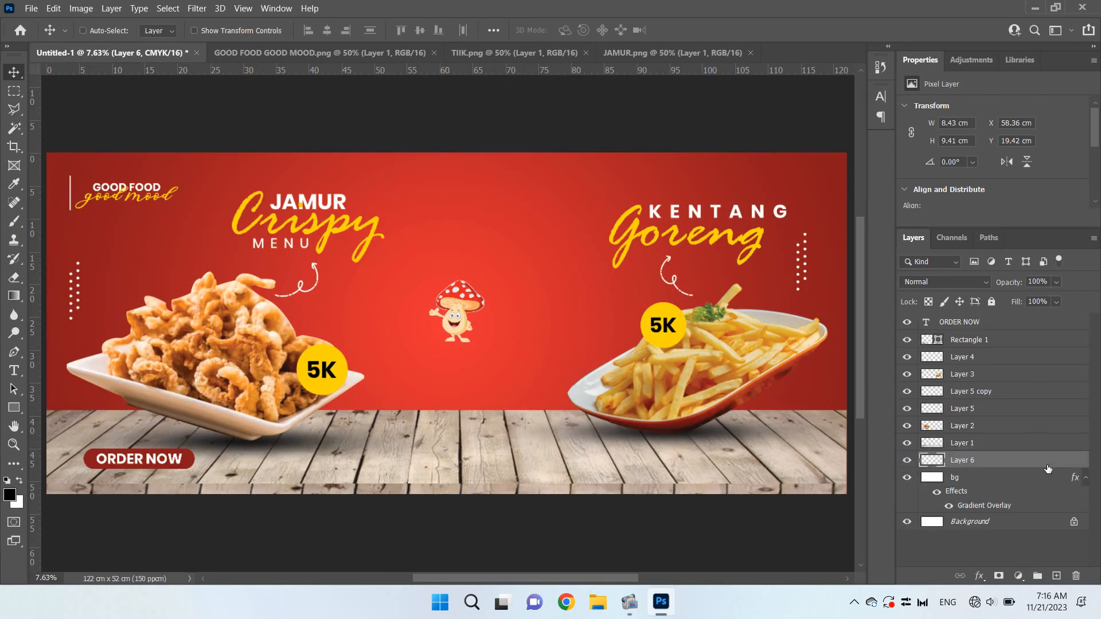
# Enlarge the mushroom mascot proportionally to about 25.22 × 28.15 cm
pyautogui.hotkey('ctrl', 't')
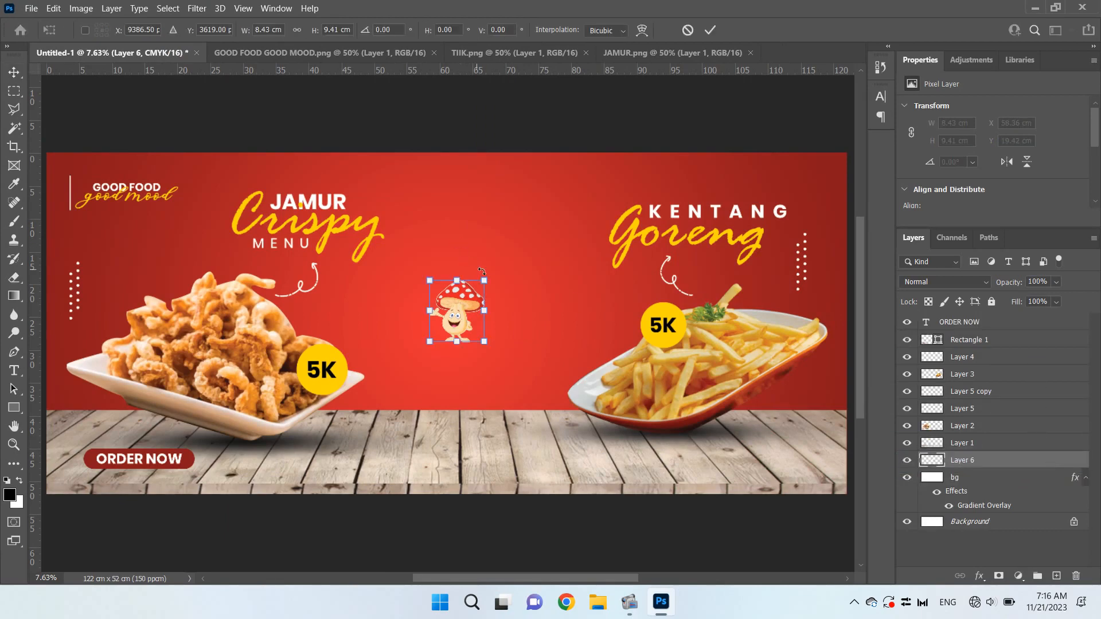
pyautogui.moveTo(487, 280); pyautogui.dragTo(596, 266)
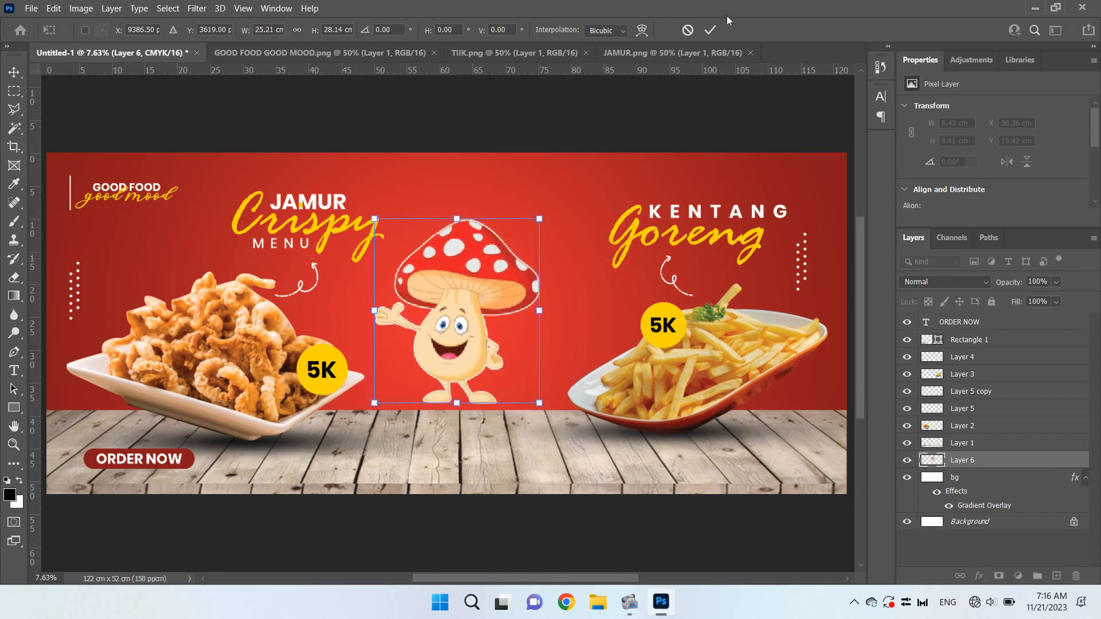
pyautogui.click(711, 28)
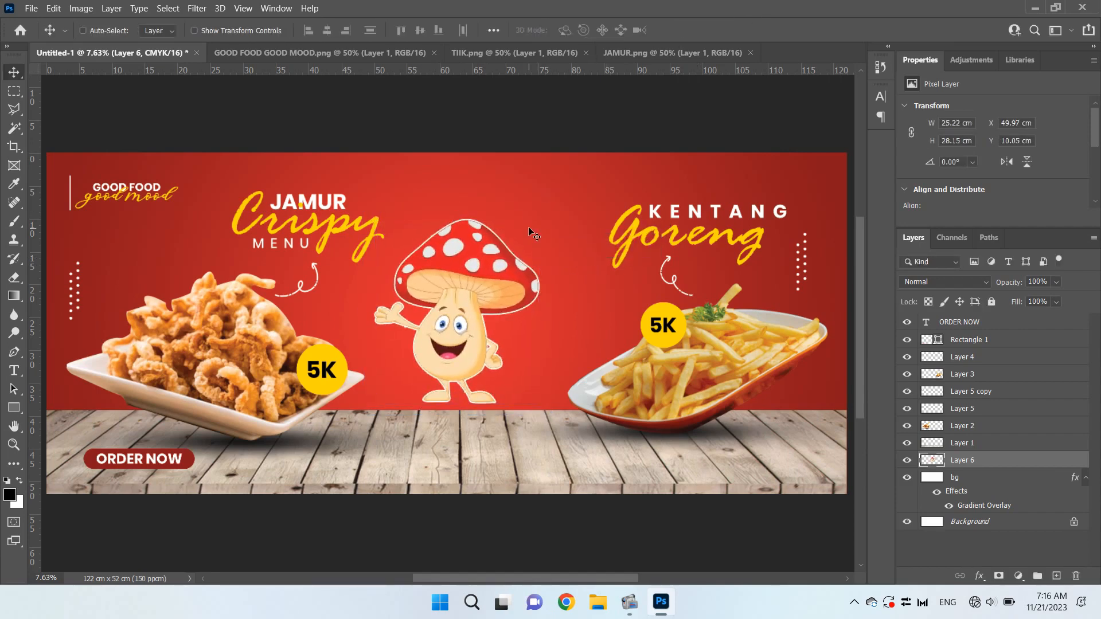
# Move the mushroom mascot beside the Jamur Crispy plate, feet behind the board's edge, at about X 42.33 cm, Y 11.55 cm
pyautogui.moveTo(487, 280); pyautogui.dragTo(449, 280)
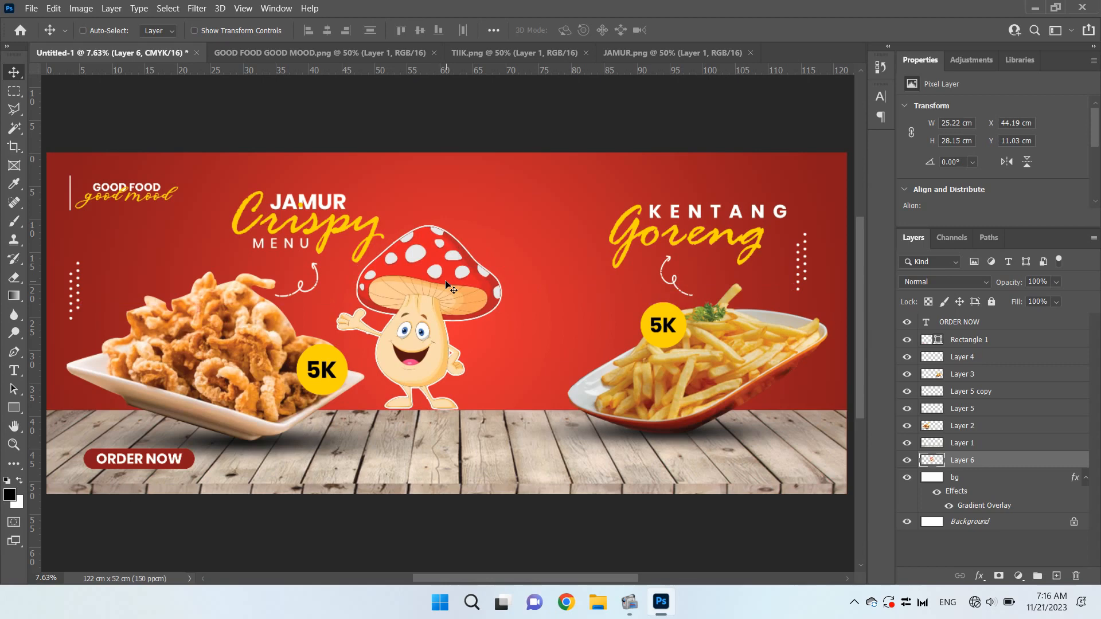
pyautogui.hotkey('shift', 'Down')
pyautogui.hotkey('shift', 'Down')
pyautogui.hotkey('shift', 'Down')
pyautogui.hotkey('shift', 'Down')
pyautogui.hotkey('shift', 'Down')
pyautogui.hotkey('shift', 'Down')
pyautogui.hotkey('shift', 'Down')
pyautogui.hotkey('shift', 'Down')
pyautogui.hotkey('shift', 'Left')
pyautogui.hotkey('shift', 'Left')
pyautogui.hotkey('shift', 'Left')
pyautogui.hotkey('shift', 'Left')
pyautogui.hotkey('shift', 'Left')
pyautogui.hotkey('shift', 'Left')
pyautogui.hotkey('shift', 'Left')
pyautogui.hotkey('shift', 'Left')
pyautogui.hotkey('shift', 'Left')
pyautogui.hotkey('shift', 'Left')
pyautogui.hotkey('shift', 'Left')
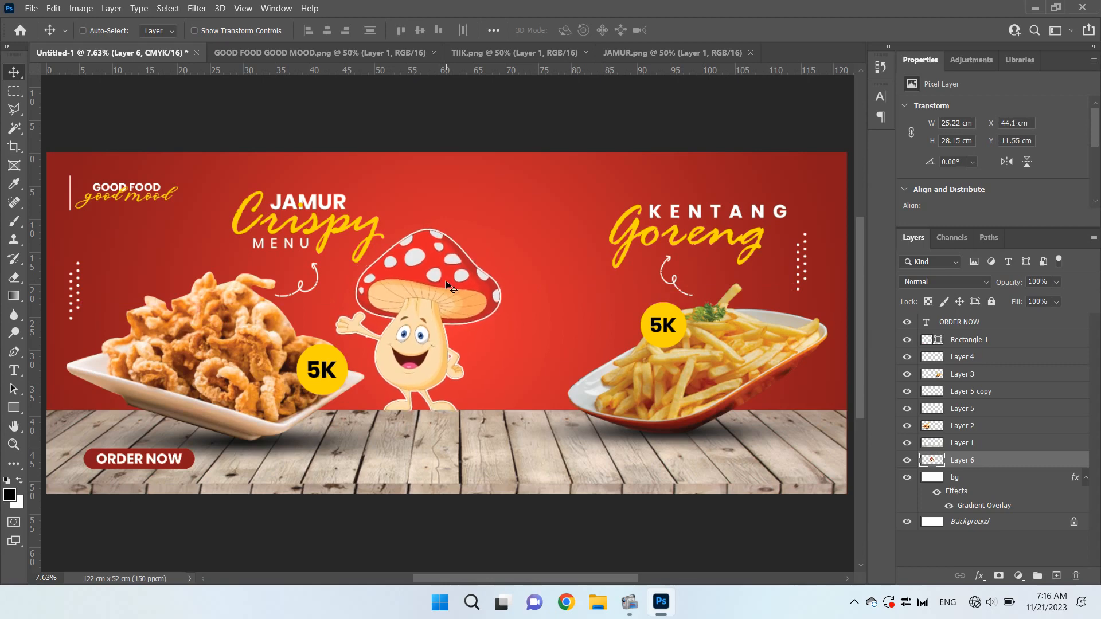
pyautogui.hotkey('shift', 'Left')
pyautogui.hotkey('shift', 'Left')
pyautogui.hotkey('shift', 'Left')
pyautogui.hotkey('shift', 'Left')
pyautogui.hotkey('shift', 'Left')
pyautogui.hotkey('shift', 'Left')
pyautogui.hotkey('shift', 'Left')
pyautogui.hotkey('shift', 'Left')
pyautogui.hotkey('shift', 'Left')
pyautogui.hotkey('shift', 'Left')
pyautogui.hotkey('shift', 'Left')
pyautogui.hotkey('shift', 'Left')
pyautogui.hotkey('shift', 'Left')
pyautogui.hotkey('shift', 'Left')
pyautogui.hotkey('shift', 'Left')
pyautogui.hotkey('shift', 'Left')
pyautogui.hotkey('shift', 'Left')
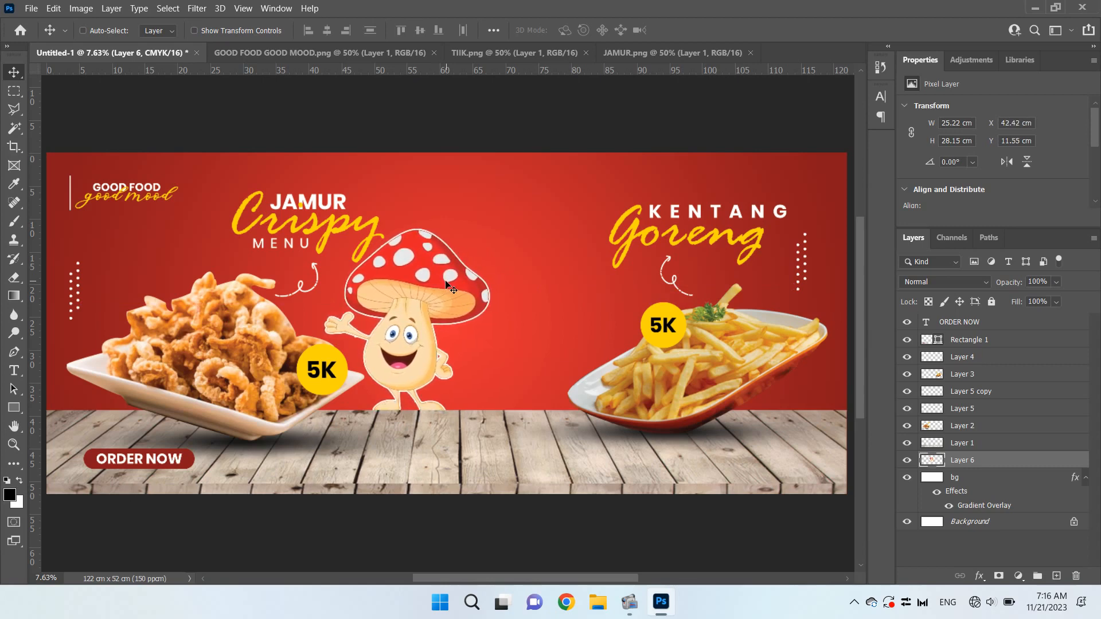
# Close the source images JAMUR.png, TIIK.png and GOOD FOOD GOOD MOOD.png
pyautogui.click(744, 55)
pyautogui.click(748, 54)
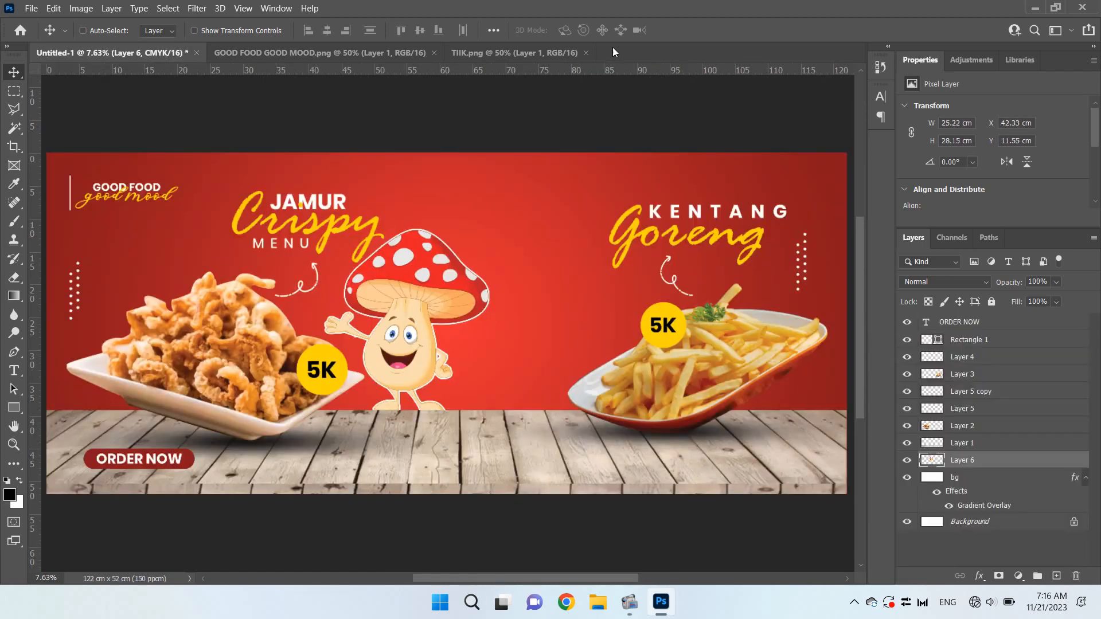
pyautogui.click(584, 52)
pyautogui.click(434, 52)
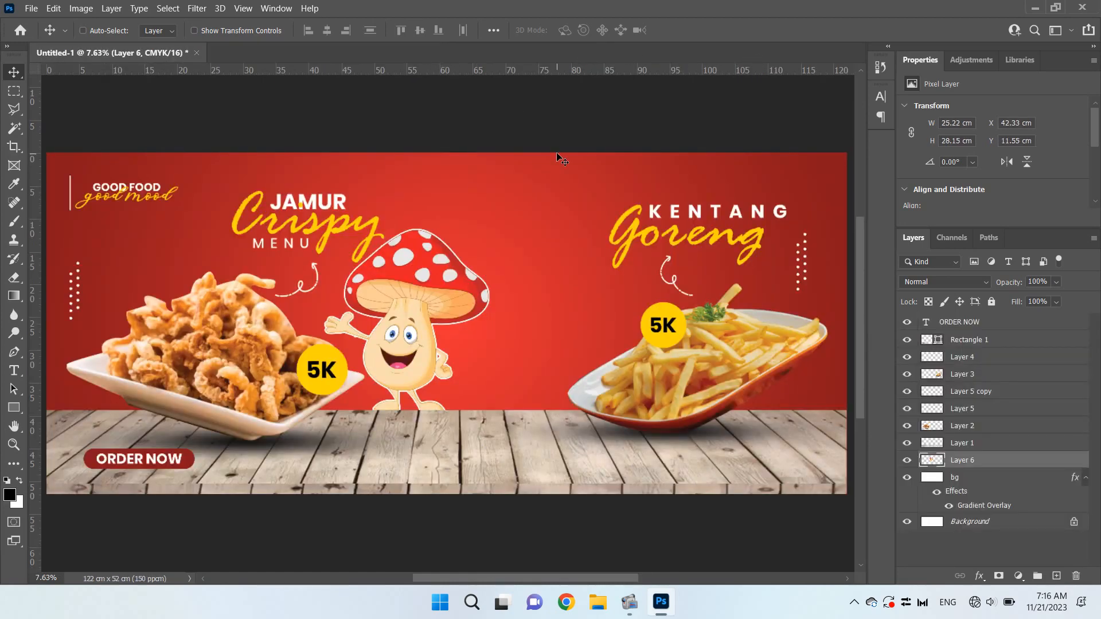
# Open CAHAYA JAMUR.png, bring the white glow into the banner and place its layer below the mushroom mascot
pyautogui.hotkey('ctrl', 'o')
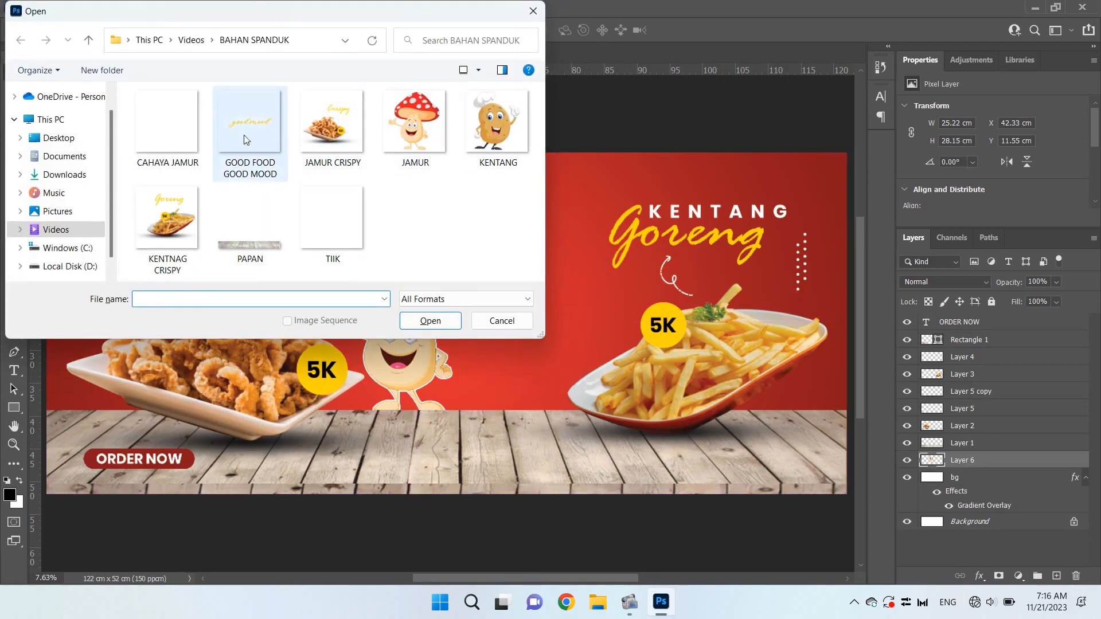
pyautogui.doubleClick(172, 126)
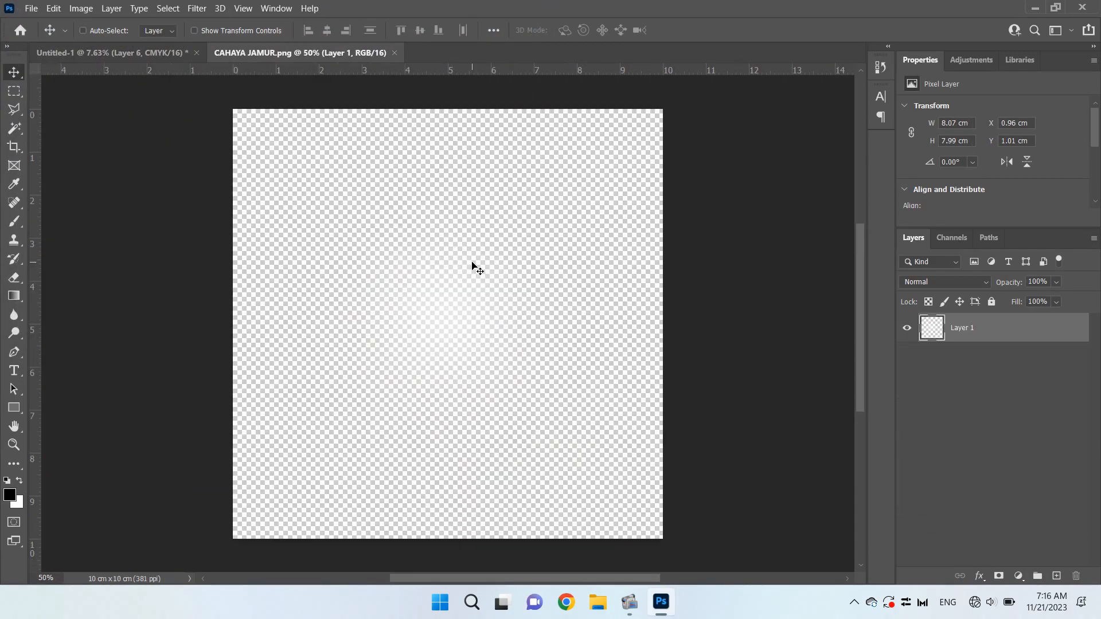
pyautogui.moveTo(209, 31); pyautogui.dragTo(424, 298)
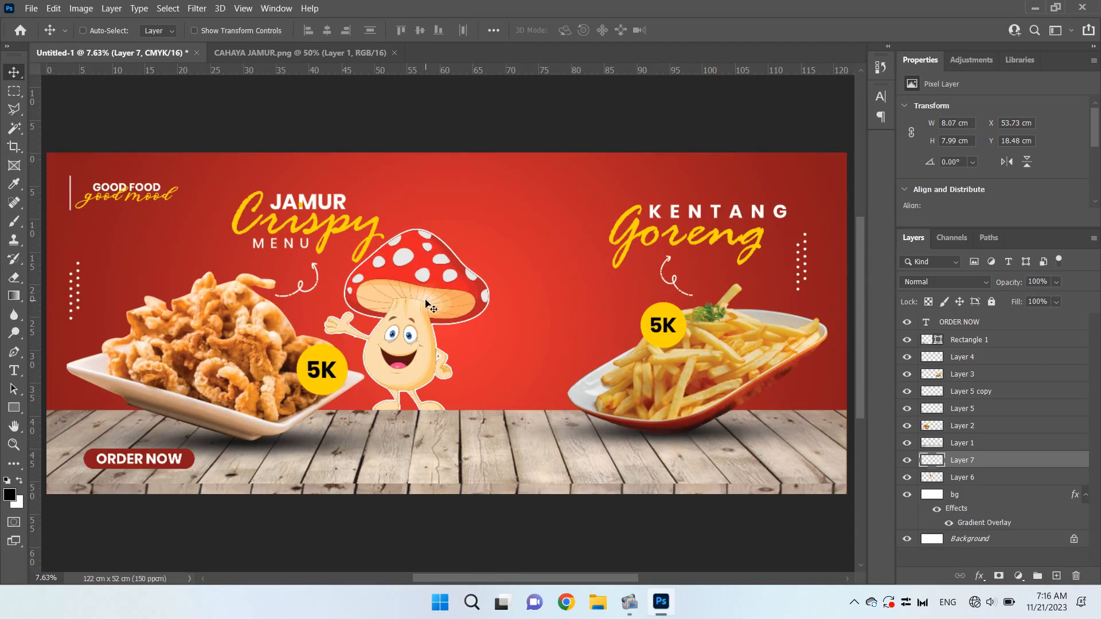
pyautogui.moveTo(1009, 461); pyautogui.dragTo(1009, 486)
# Enlarge the white glow to about 76.73 × 75.91 cm and centre it behind the mushroom mascot
pyautogui.hotkey('ctrl', 't')
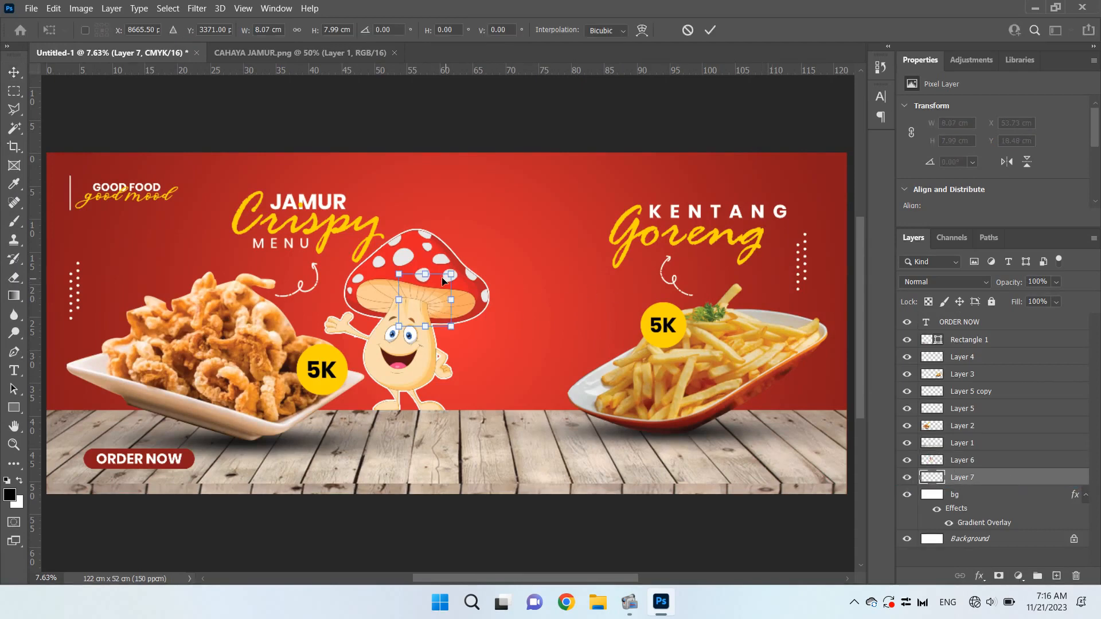
pyautogui.moveTo(451, 273); pyautogui.dragTo(770, 146)
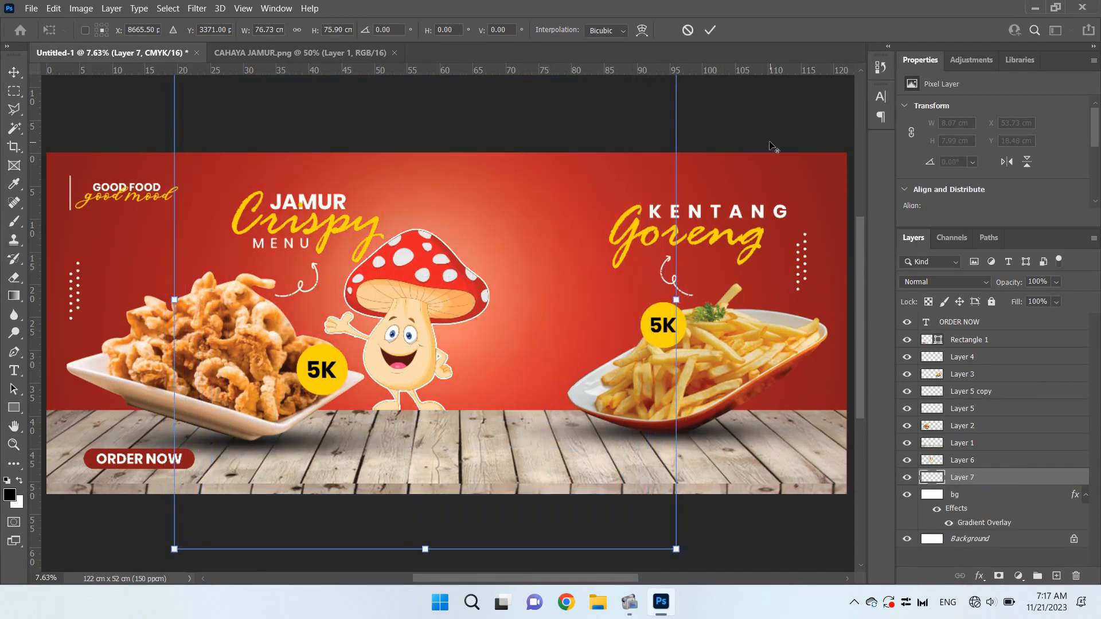
pyautogui.click(711, 31)
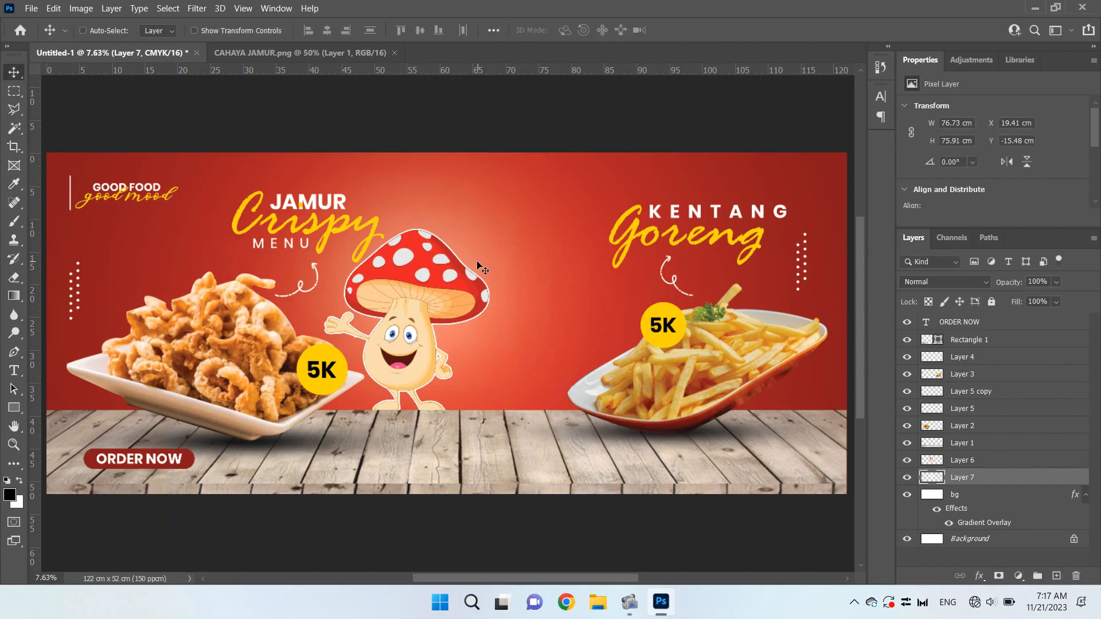
pyautogui.moveTo(451, 265); pyautogui.dragTo(429, 295)
# Duplicate the white glow and move the copy into the gap between the mushroom mascot and the fries plate
pyautogui.hotkey('ctrl', 'j')
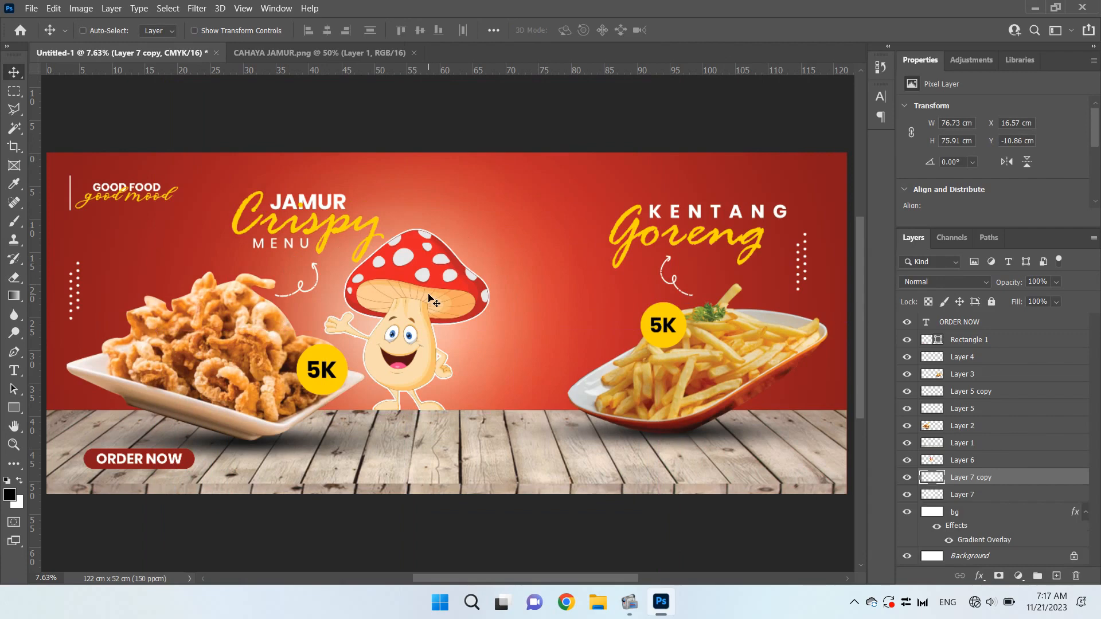
pyautogui.moveTo(423, 289); pyautogui.dragTo(551, 305)
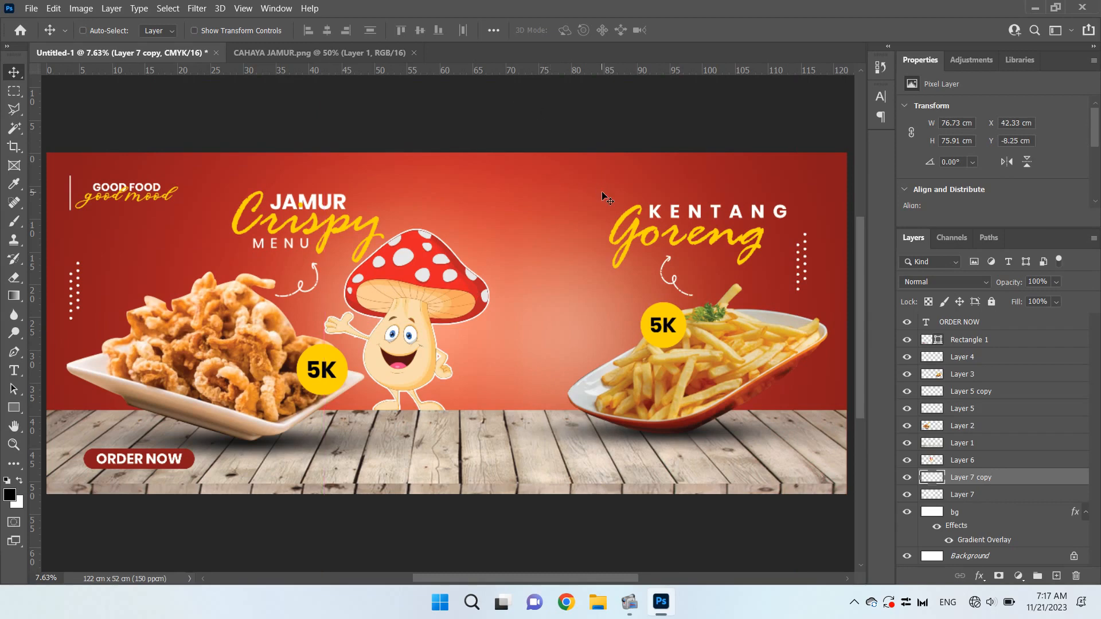
# Open KENTANG.png and bring the potato chef mascot into the banner, next to the mushroom mascot
pyautogui.hotkey('ctrl', 'o')
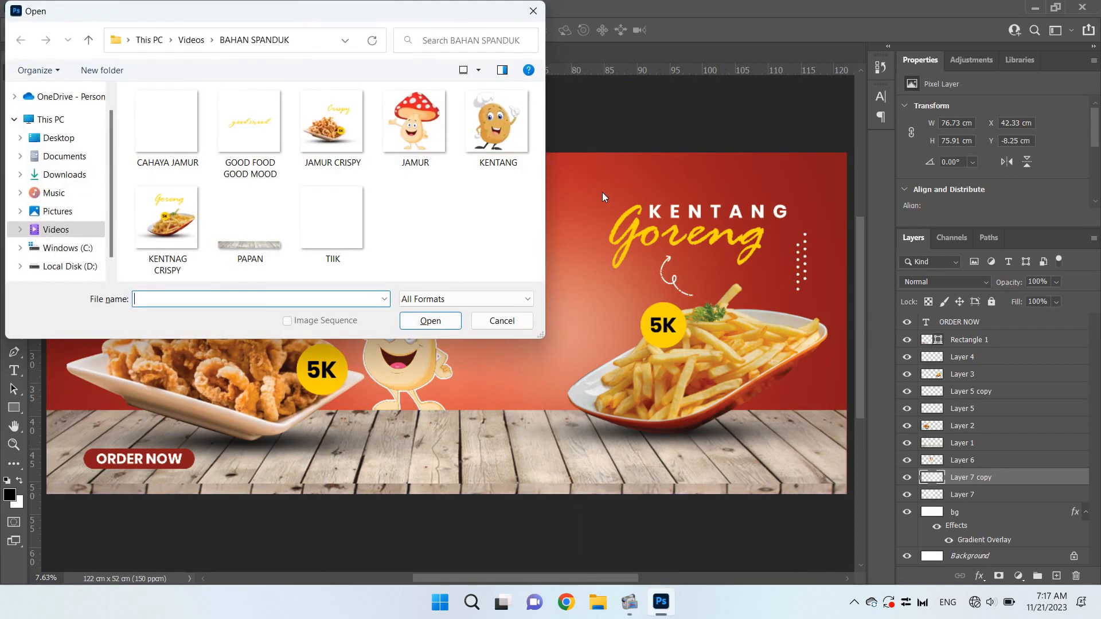
pyautogui.doubleClick(492, 131)
pyautogui.moveTo(448, 177); pyautogui.dragTo(543, 326)
# Enlarge the potato mascot to about 22.98 × 28.81 cm and shift it closer to the fries plate
pyautogui.hotkey('ctrl', 't')
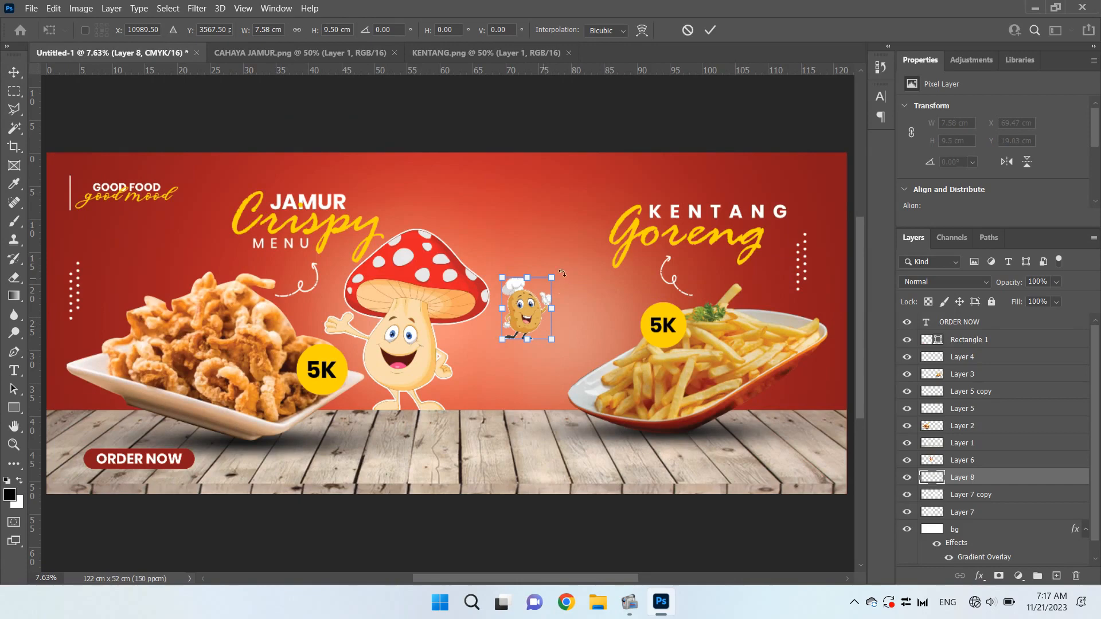
pyautogui.moveTo(552, 278); pyautogui.dragTo(625, 248)
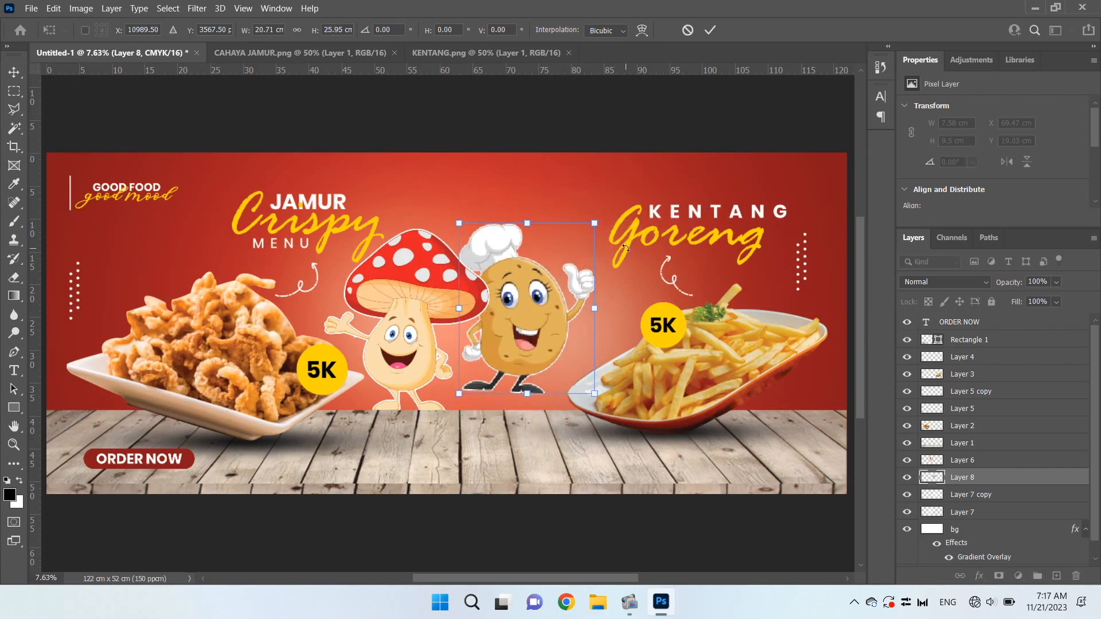
pyautogui.click(709, 30)
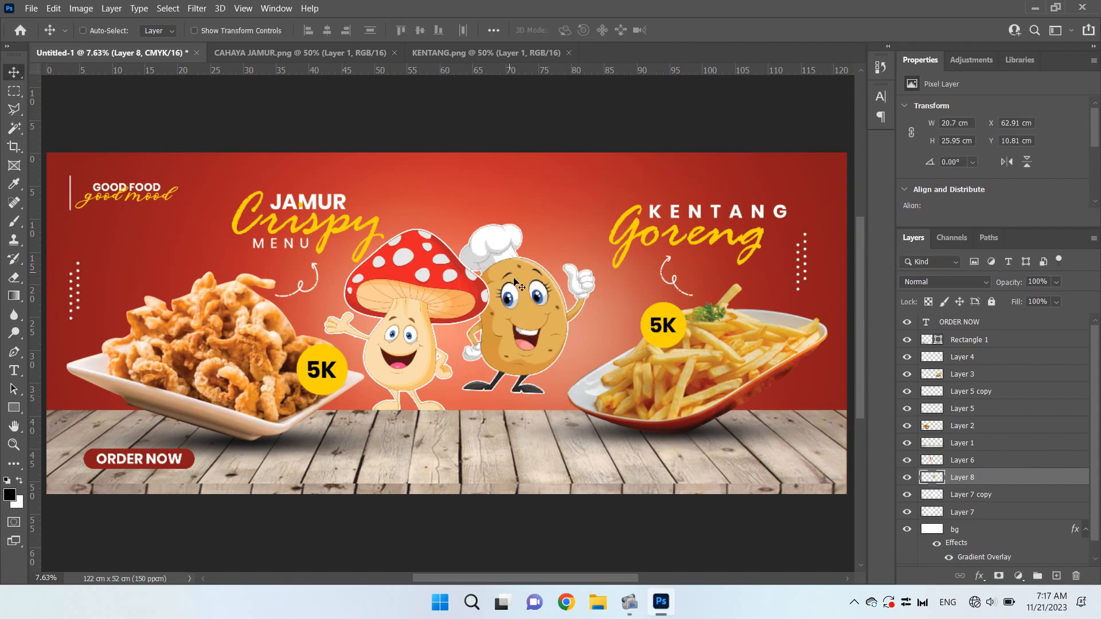
pyautogui.moveTo(540, 298); pyautogui.dragTo(571, 319)
pyautogui.hotkey('ctrl', 't')
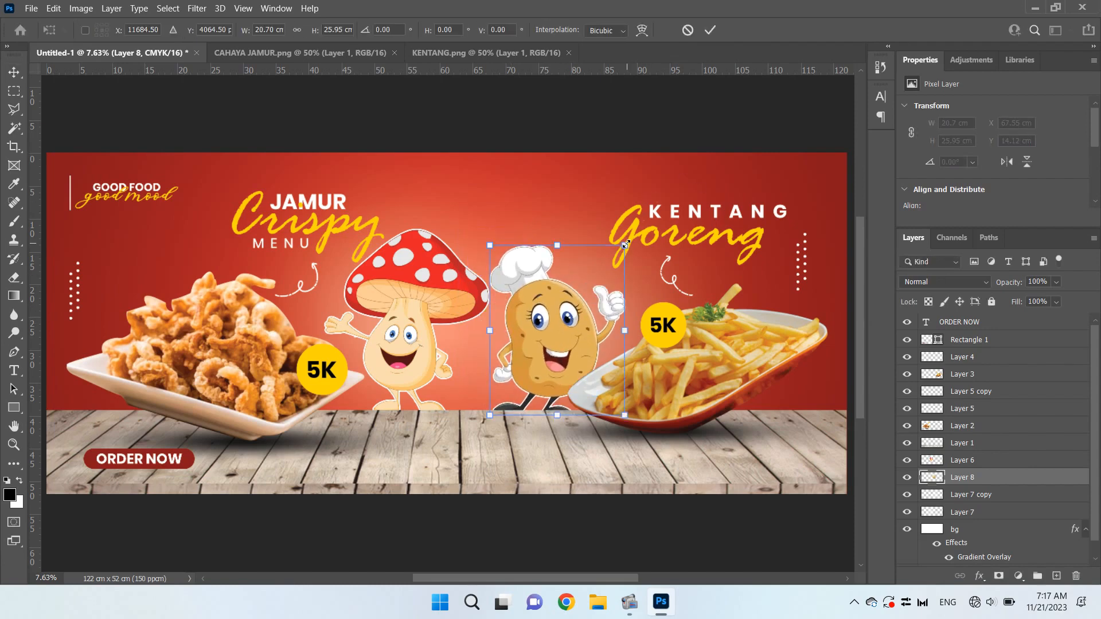
pyautogui.moveTo(626, 244); pyautogui.dragTo(633, 235)
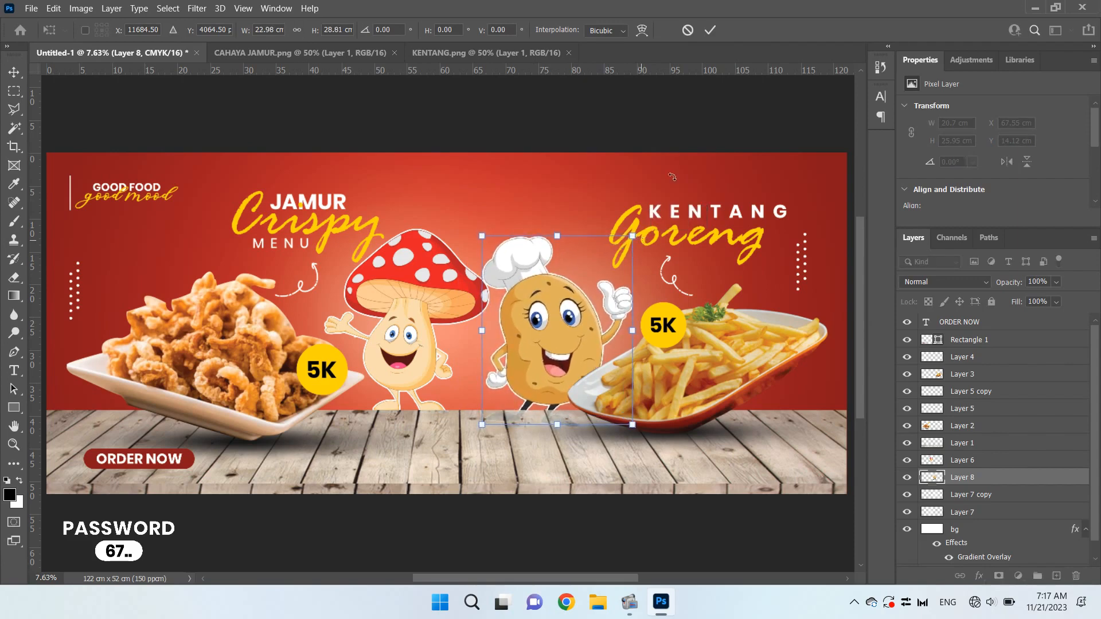
pyautogui.click(717, 27)
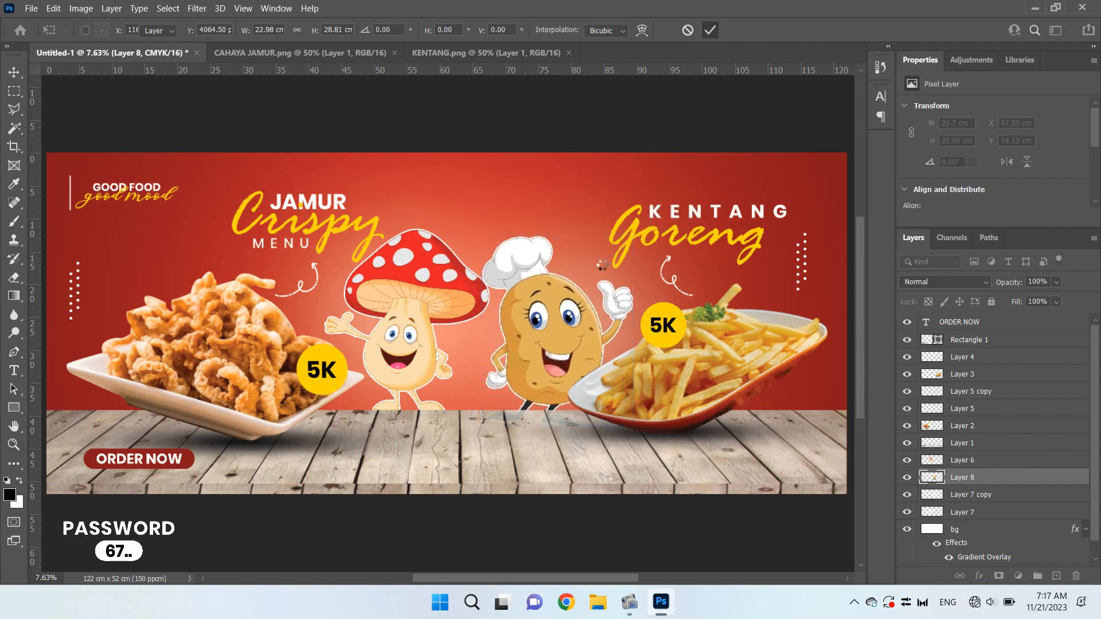
# Fine-position the potato mascot beside the fries plate, feet behind the board's edge, at about X 67.24 cm, Y 11.23 cm
pyautogui.moveTo(567, 313)
pyautogui.mouseDown()
pyautogui.moveTo(590, 292)
pyautogui.moveTo(583, 297)
pyautogui.mouseUp()
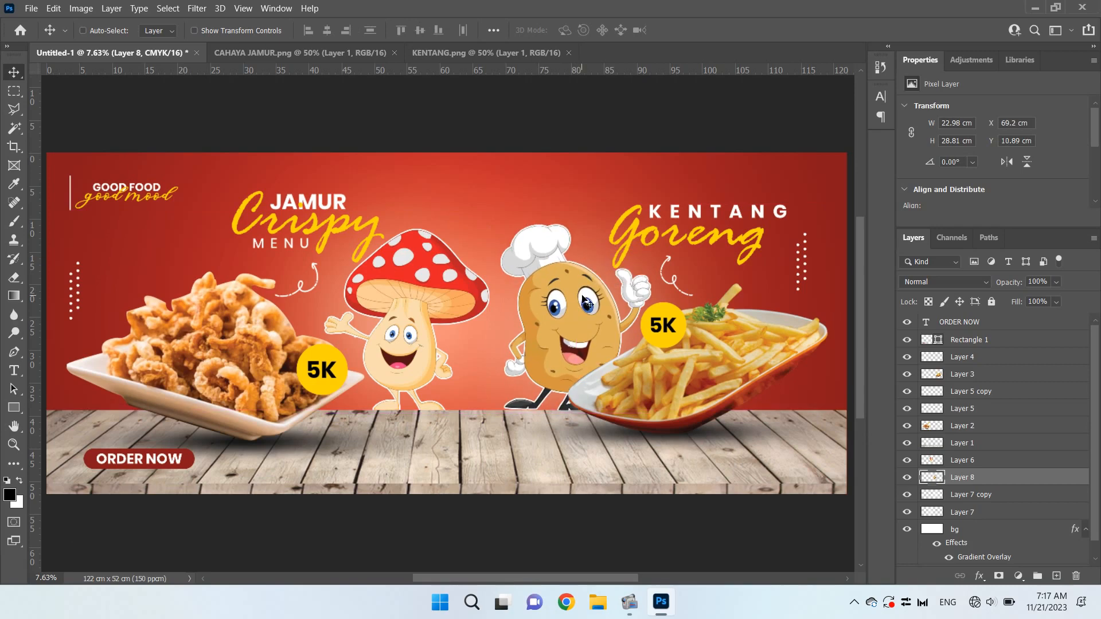
pyautogui.hotkey('shift', 'Left')
pyautogui.hotkey('shift', 'Left')
pyautogui.hotkey('shift', 'Left')
pyautogui.hotkey('shift', 'Left')
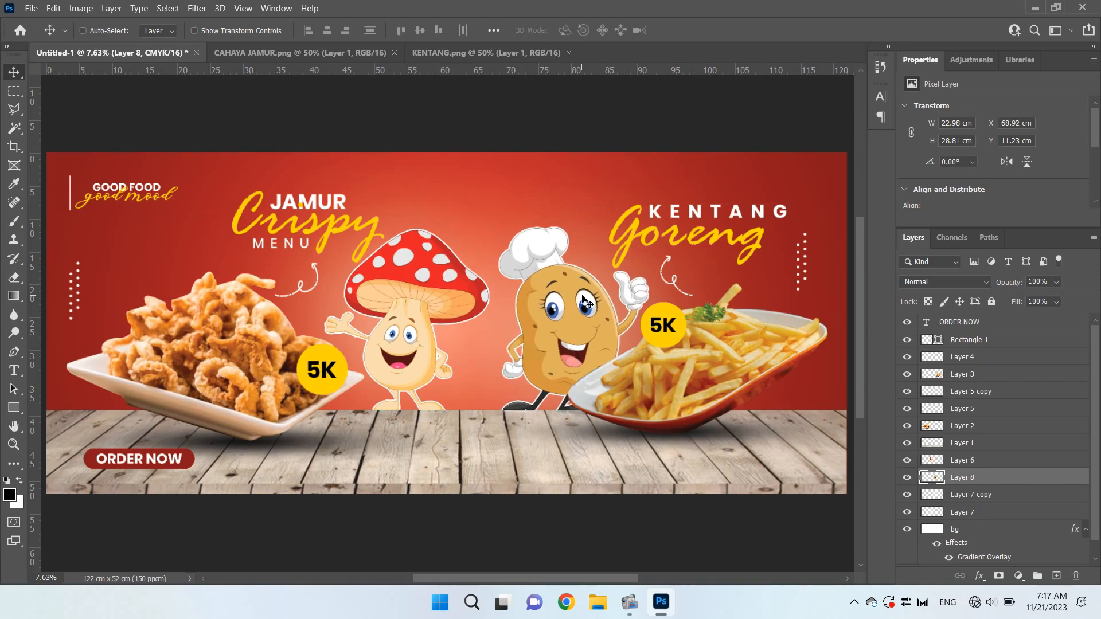
pyautogui.hotkey('shift', 'Left')
pyautogui.hotkey('shift', 'Left')
pyautogui.hotkey('shift', 'Left')
pyautogui.hotkey('shift', 'Left')
pyautogui.hotkey('shift', 'Left')
pyautogui.hotkey('shift', 'Left')
pyautogui.hotkey('shift', 'Left')
pyautogui.hotkey('shift', 'Left')
pyautogui.hotkey('shift', 'Left')
pyautogui.press('Left')
pyautogui.press('Left')
pyautogui.press('Left')
pyautogui.press('Left')
pyautogui.press('Left')
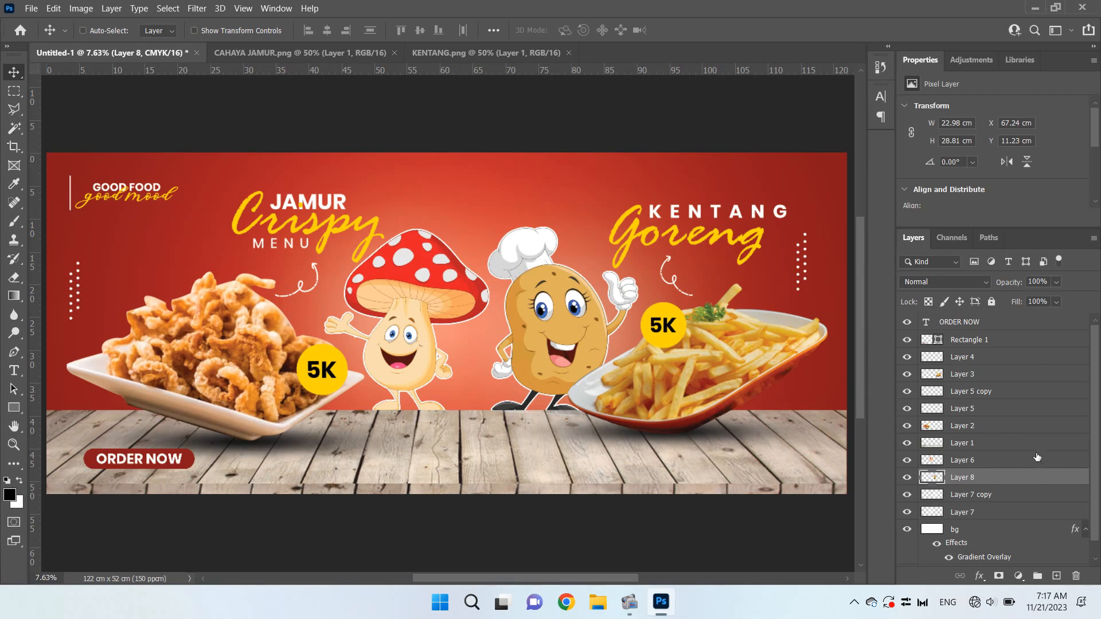
# Move the duplicated glow behind the potato mascot, at about X 40.37 cm, Y -8.07 cm
pyautogui.click(995, 496)
pyautogui.moveTo(589, 316); pyautogui.dragTo(570, 314)
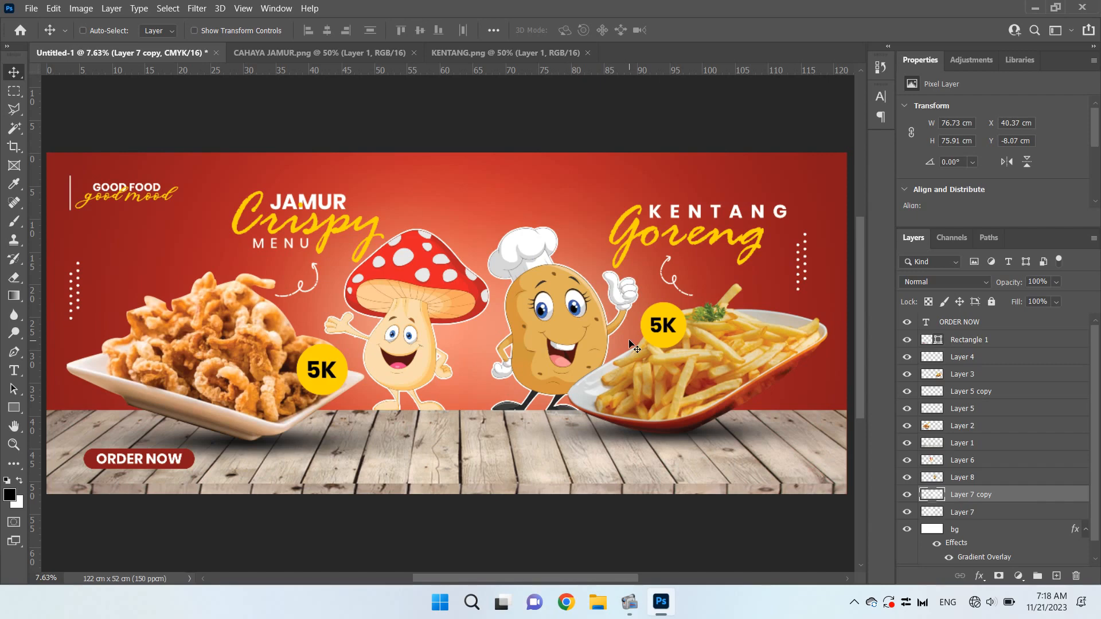
# Stamp all visible layers into a new merged layer above the ORDER NOW text layer
pyautogui.click(1015, 321)
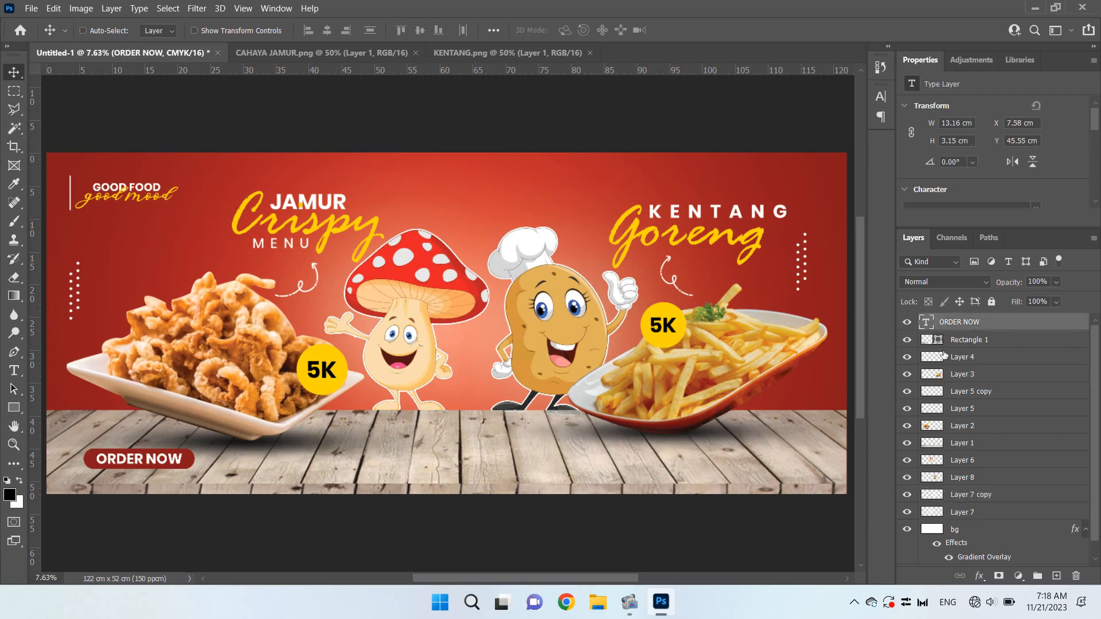
pyautogui.hotkey('ctrl', 's')
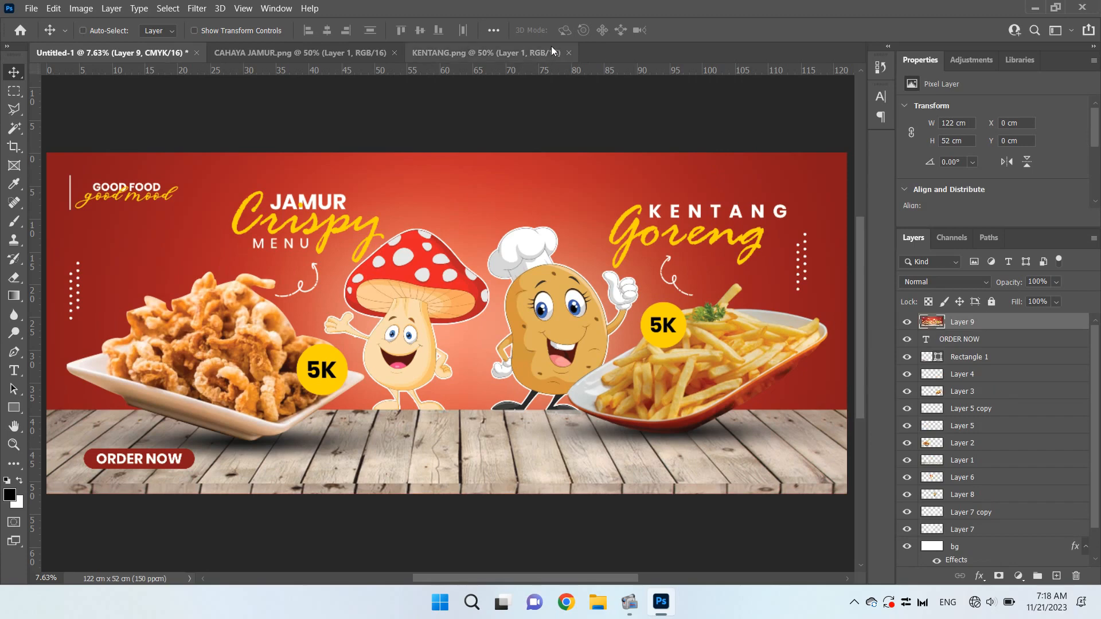
# Close the source images KENTANG.png and CAHAYA JAMUR.png
pyautogui.click(571, 53)
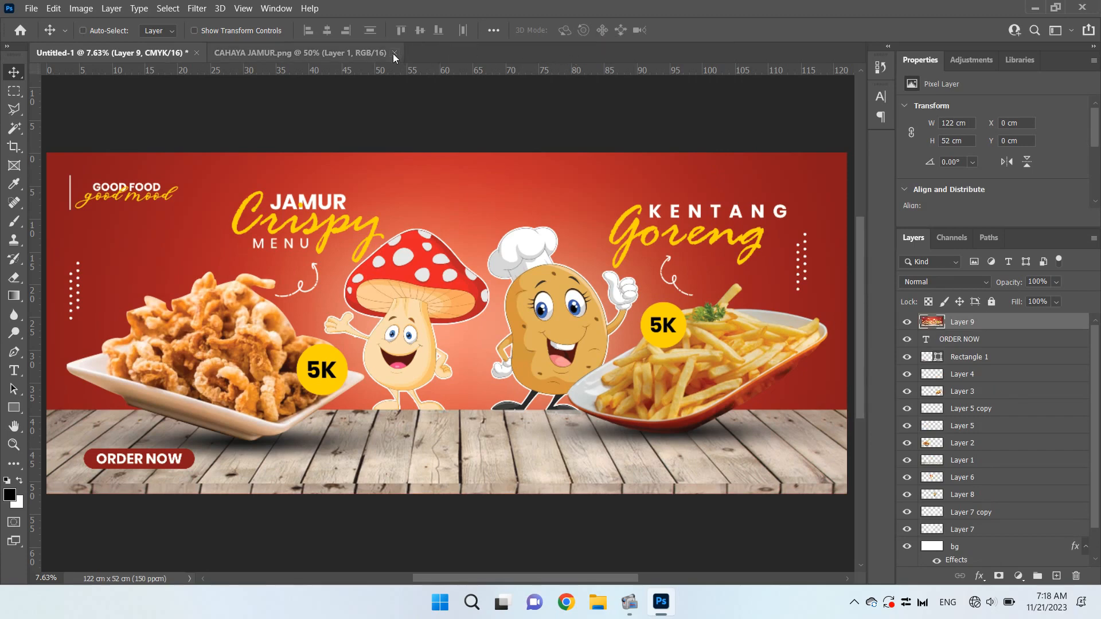
pyautogui.click(394, 53)
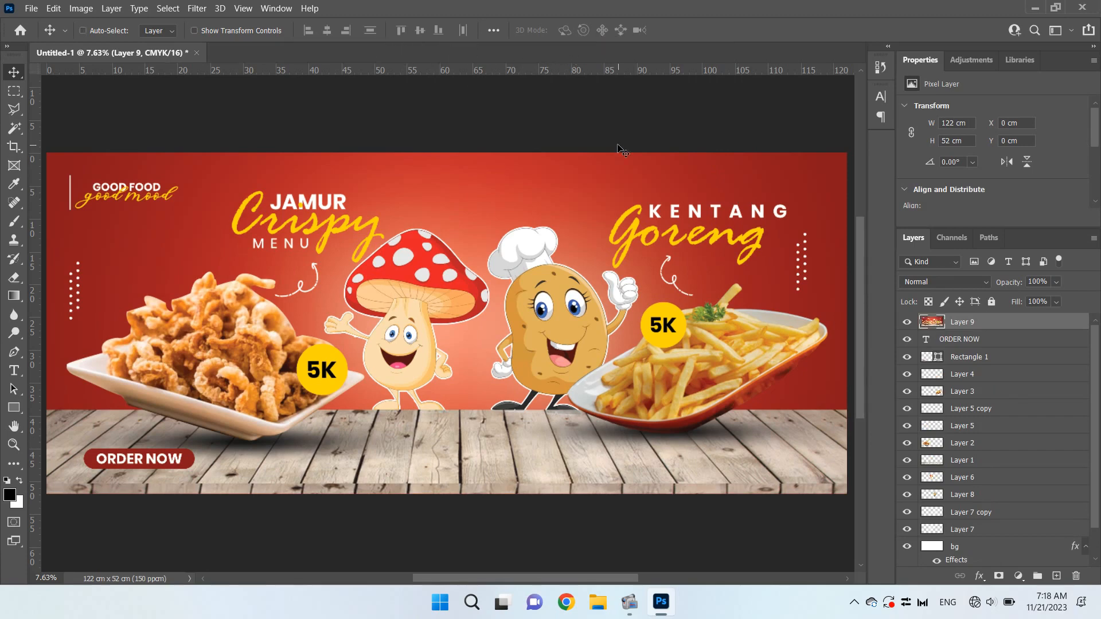
# Create a new 125 × 55 cm landscape document at 150 pixels/cm, CMYK Color 16 bit, with white background
pyautogui.hotkey('ctrl', 'n')
pyautogui.click(733, 157)
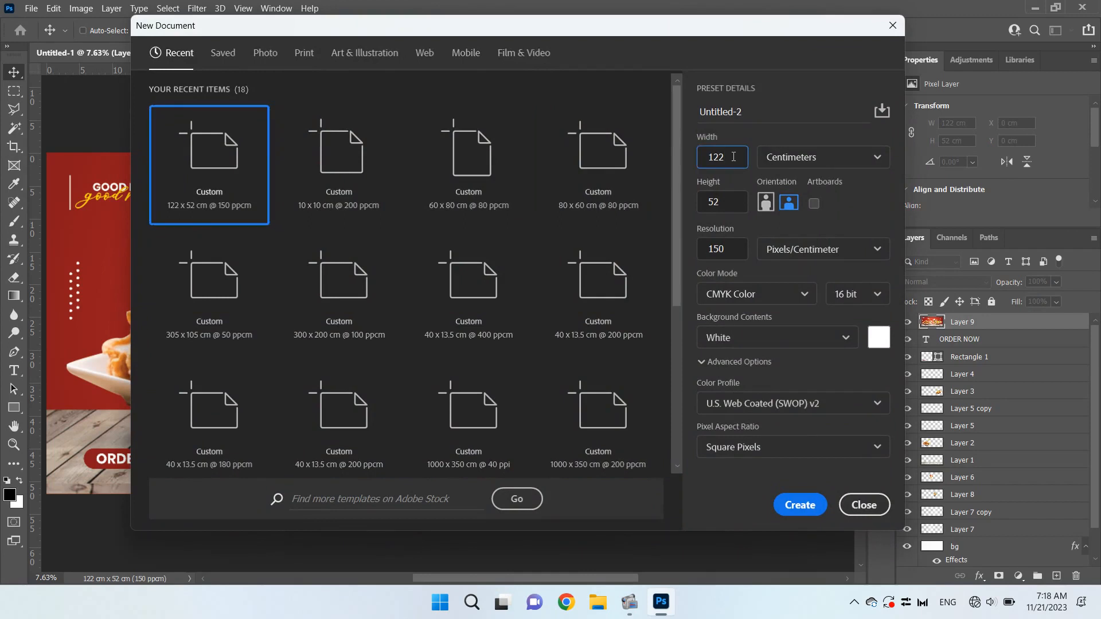
pyautogui.press('Tab')
pyautogui.write('55')
pyautogui.click(799, 506)
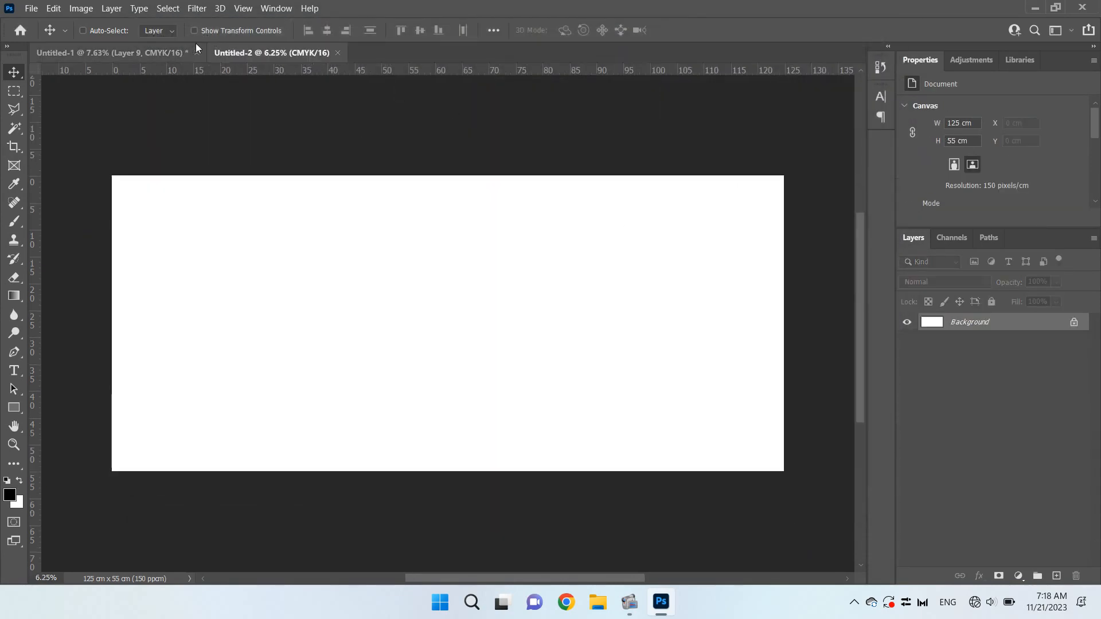
# Copy the merged banner layer into the new 125 × 55 cm document and centre it horizontally and vertically on the canvas
pyautogui.click(173, 46)
pyautogui.moveTo(486, 189); pyautogui.dragTo(452, 317)
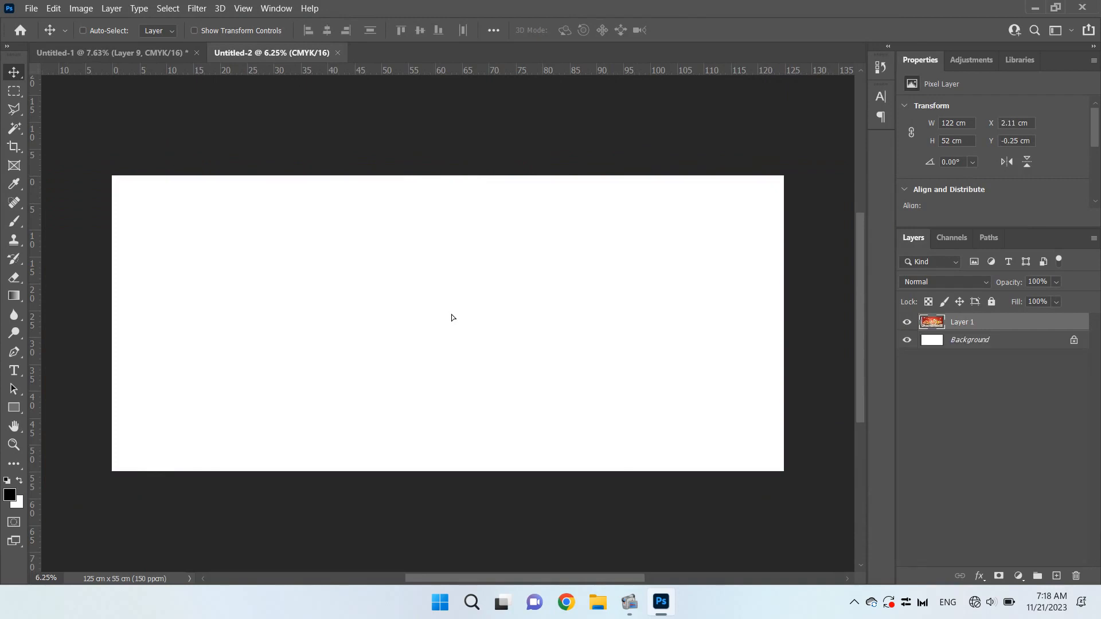
pyautogui.hotkey('ctrl', 'a')
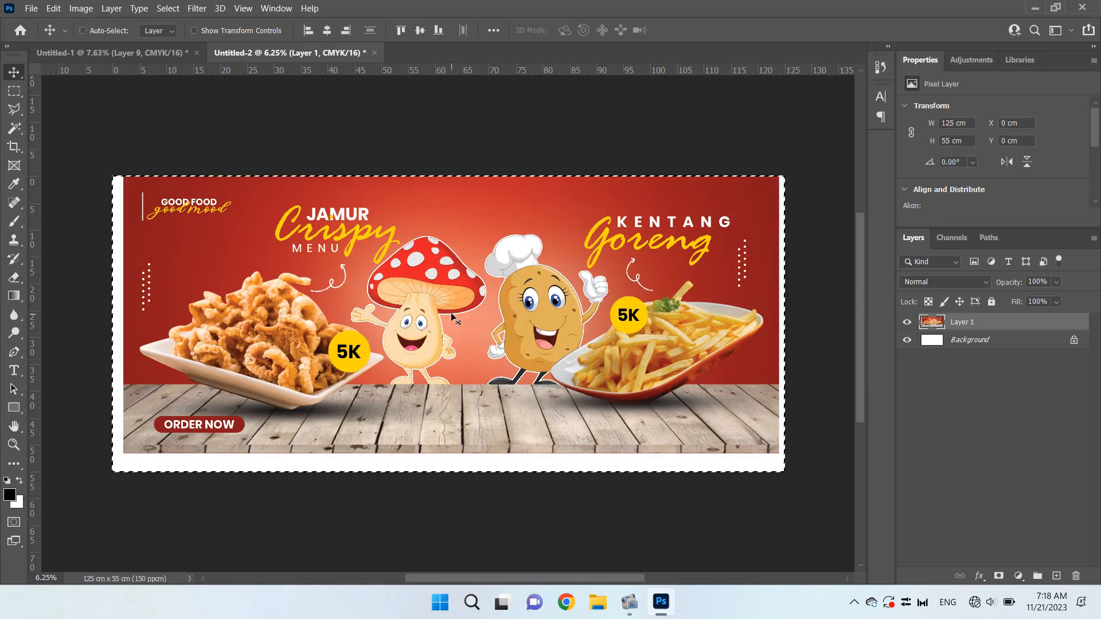
pyautogui.click(420, 30)
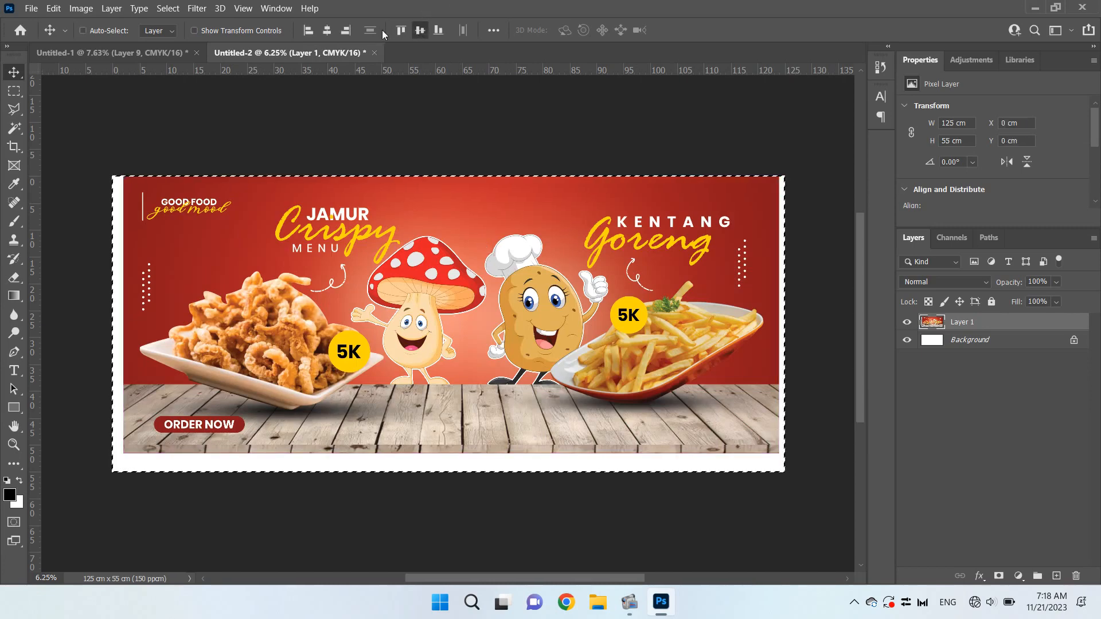
pyautogui.click(326, 32)
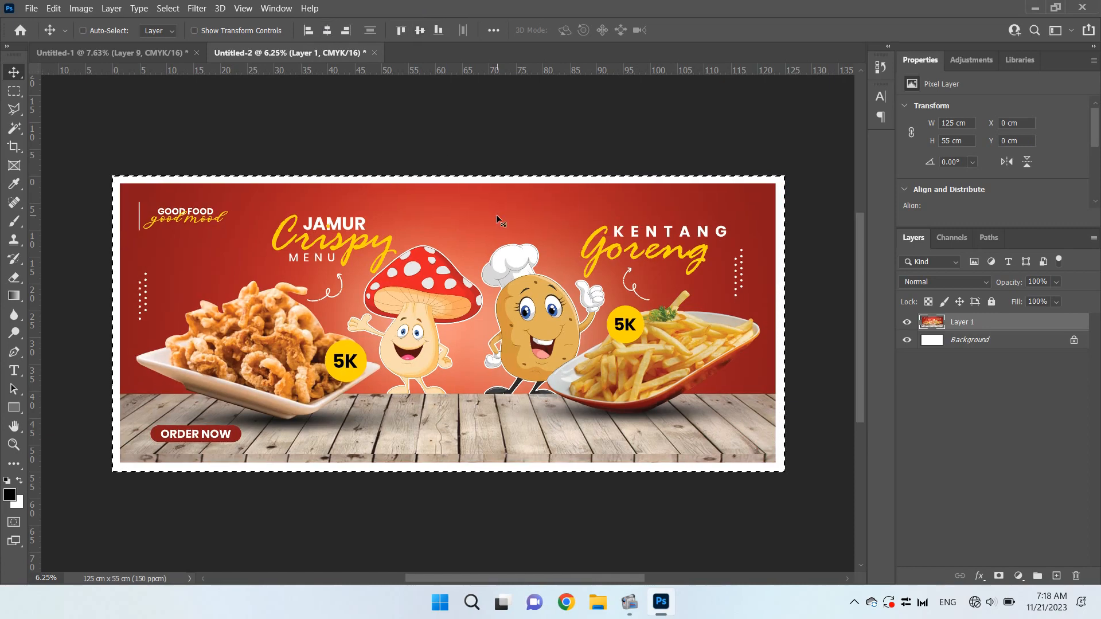
pyautogui.hotkey('ctrl', 'd')
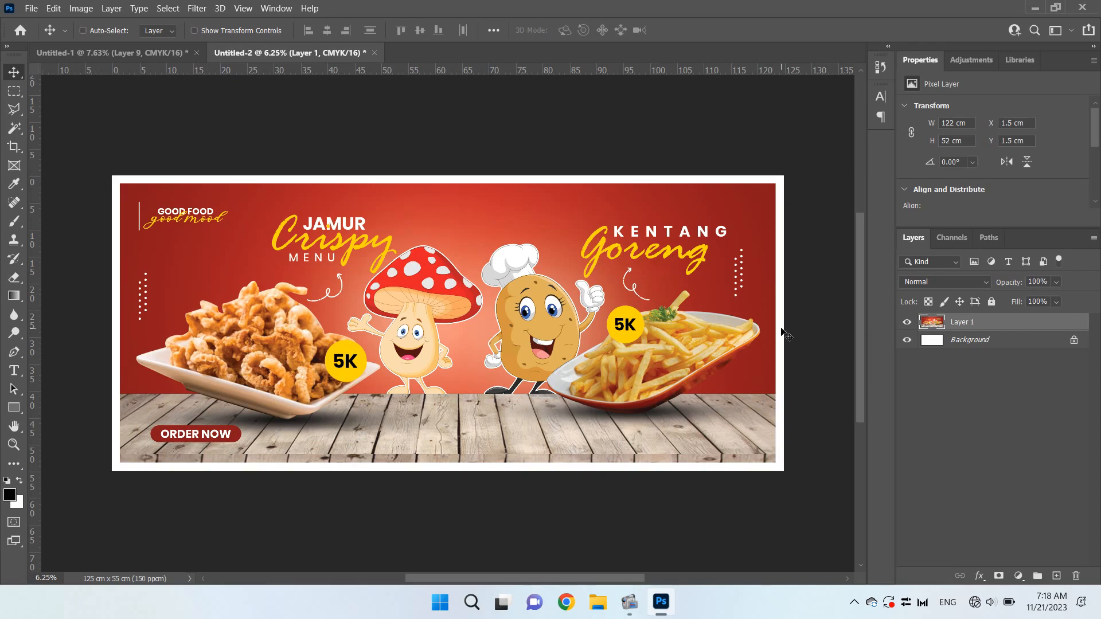
# Examine the white margin around the banner up close and at full view, and minimize the program window
pyautogui.hotkey('ctrl', '+')
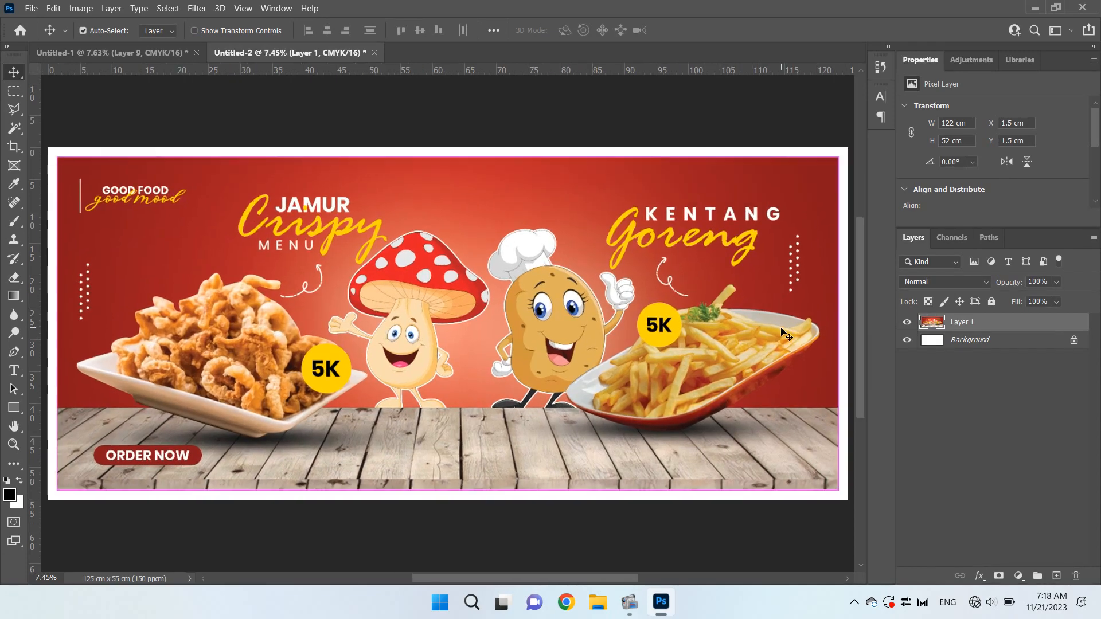
pyautogui.hotkey('ctrl', '+')
pyautogui.hotkey('ctrl', '-')
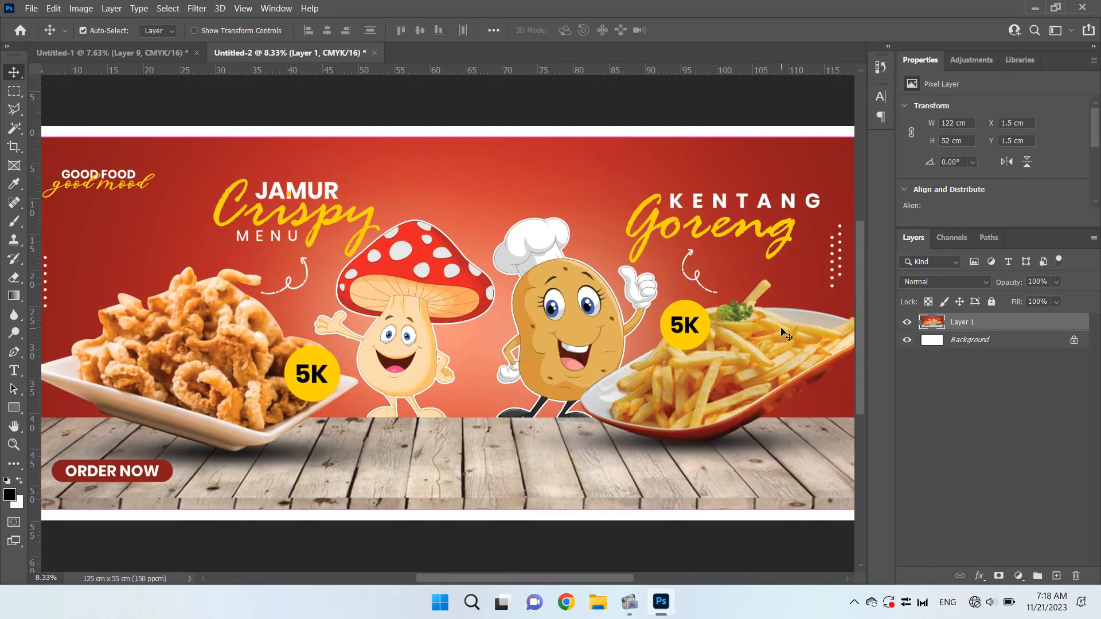
pyautogui.moveTo(622, 579); pyautogui.dragTo(721, 586)
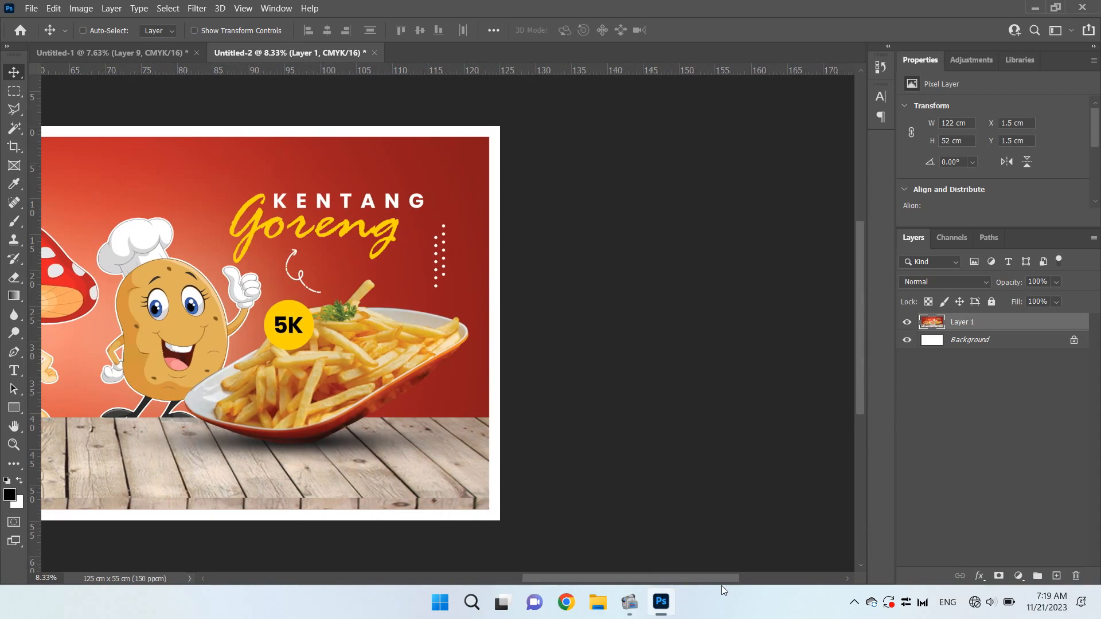
pyautogui.hotkey('ctrl', '0')
pyautogui.click(722, 586)
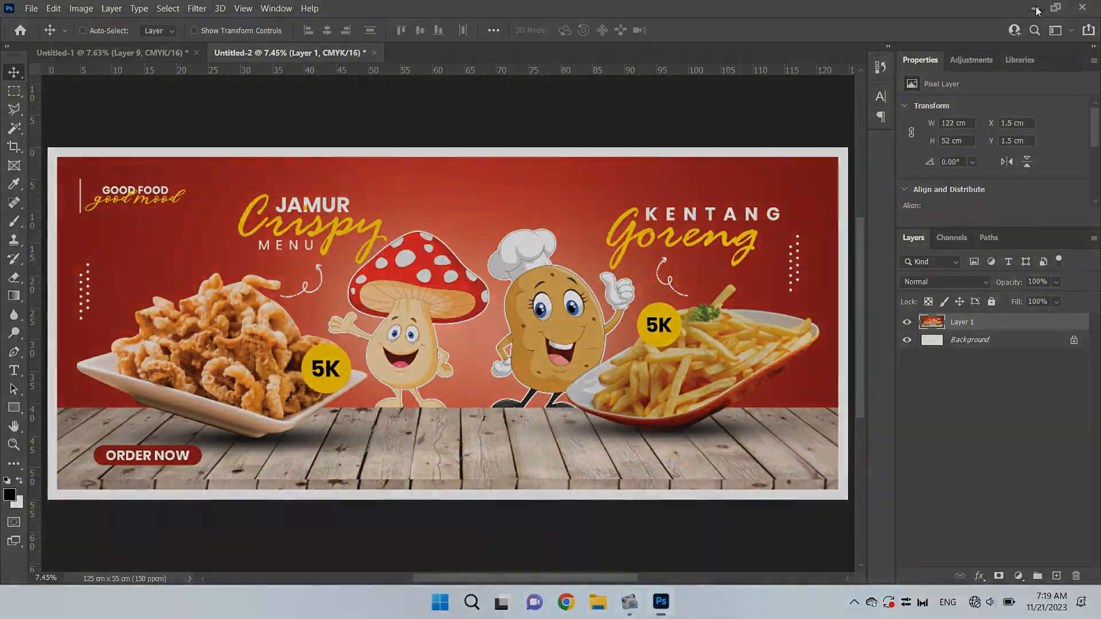
pyautogui.click(1037, 9)
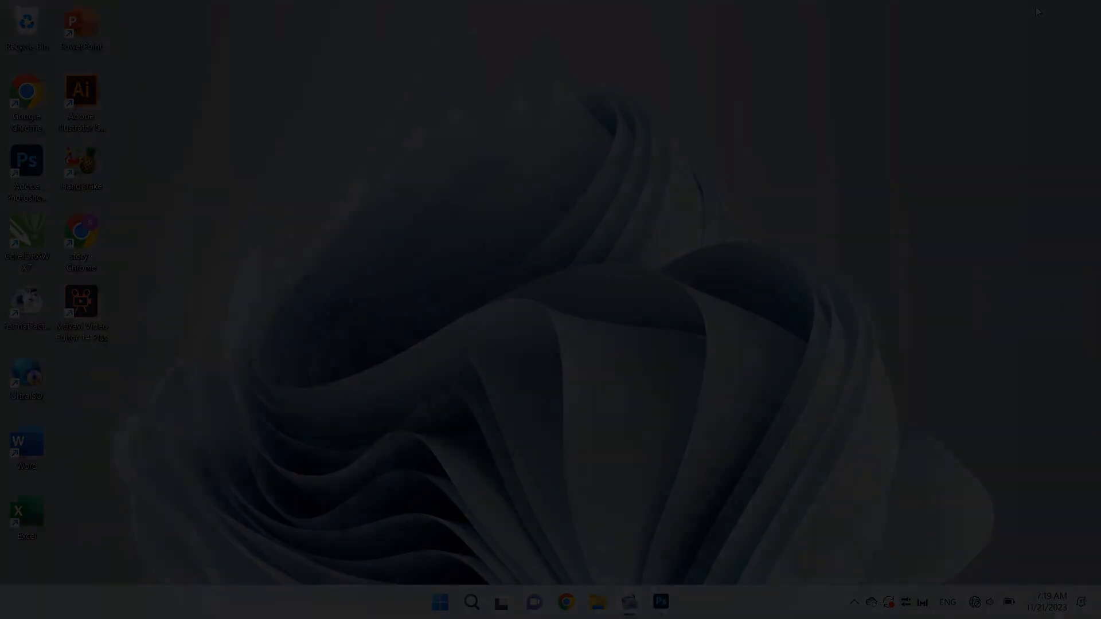